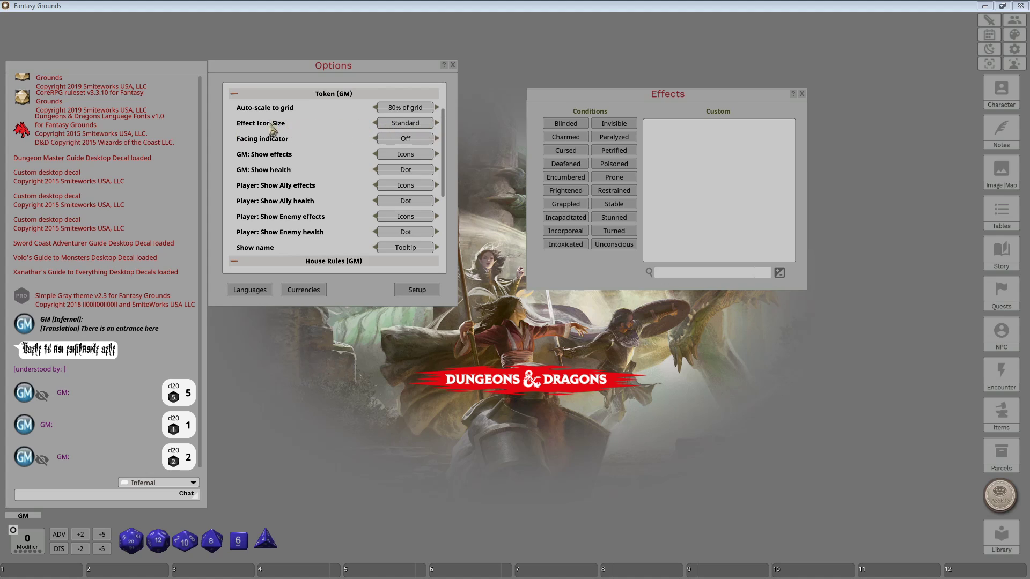
Set the token option Effect Icon Size to Small.
left_click(403, 126)
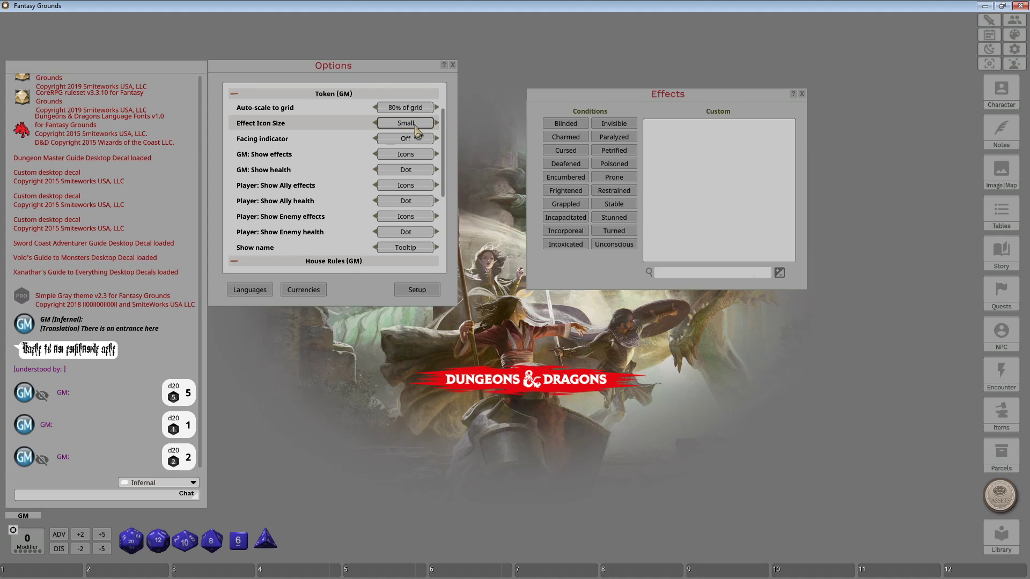
left_click(416, 126)
left_click(415, 126)
left_click(415, 127)
left_click(416, 126)
left_click(417, 126)
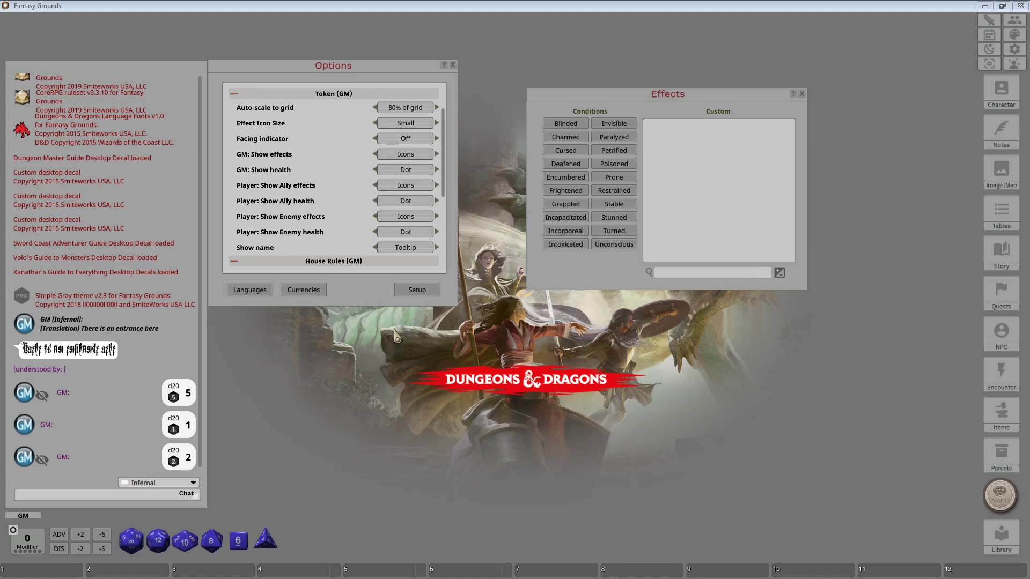
Set the token option GM: Show effects to Icons Hover.
left_click(417, 156)
left_click(420, 157)
left_click(420, 156)
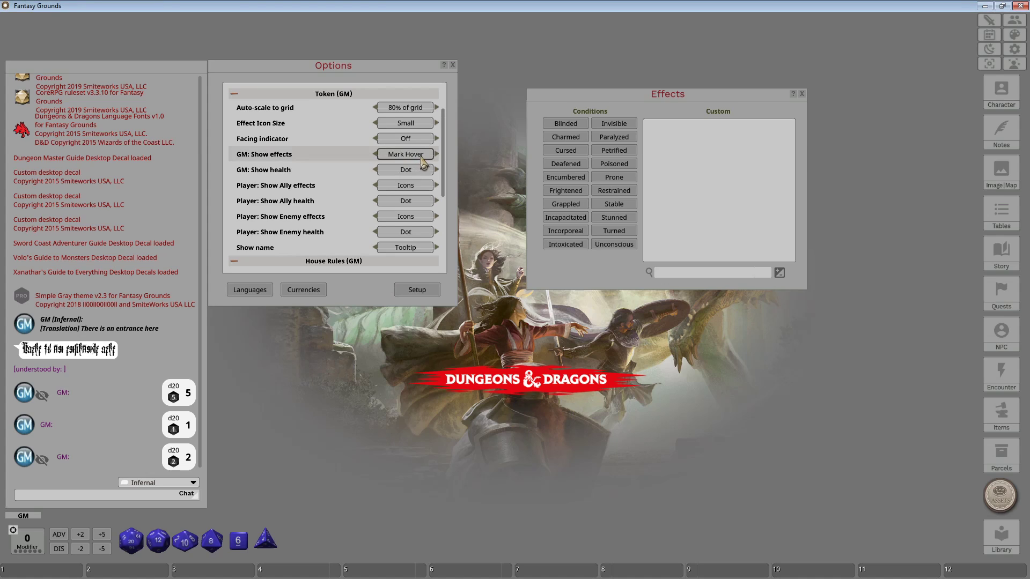
left_click(421, 156)
left_click(421, 157)
left_click(421, 156)
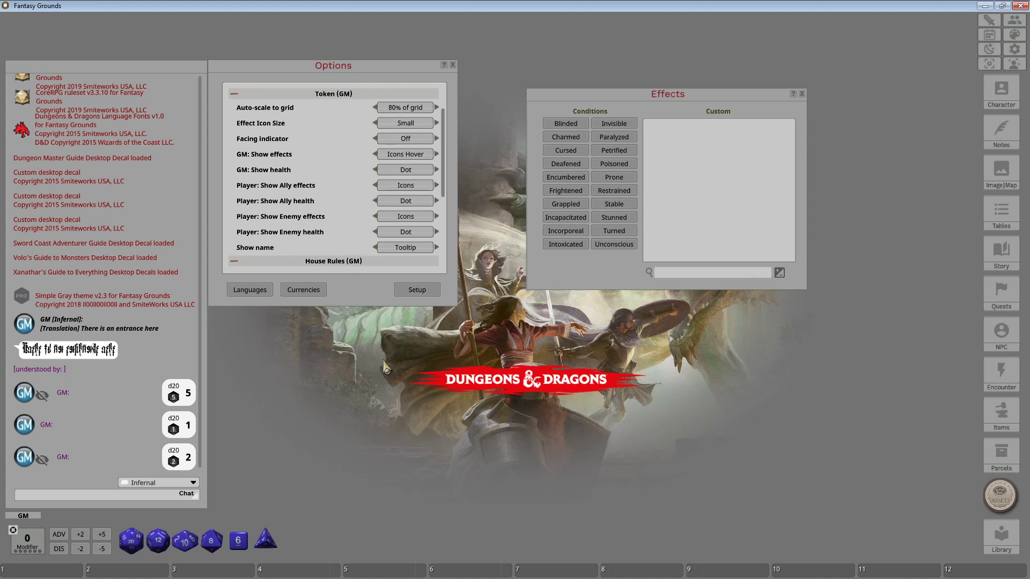
Run through the choices for GM: Show health and set it to Off.
left_click(428, 170)
left_click(428, 170)
left_click(427, 170)
left_click(428, 170)
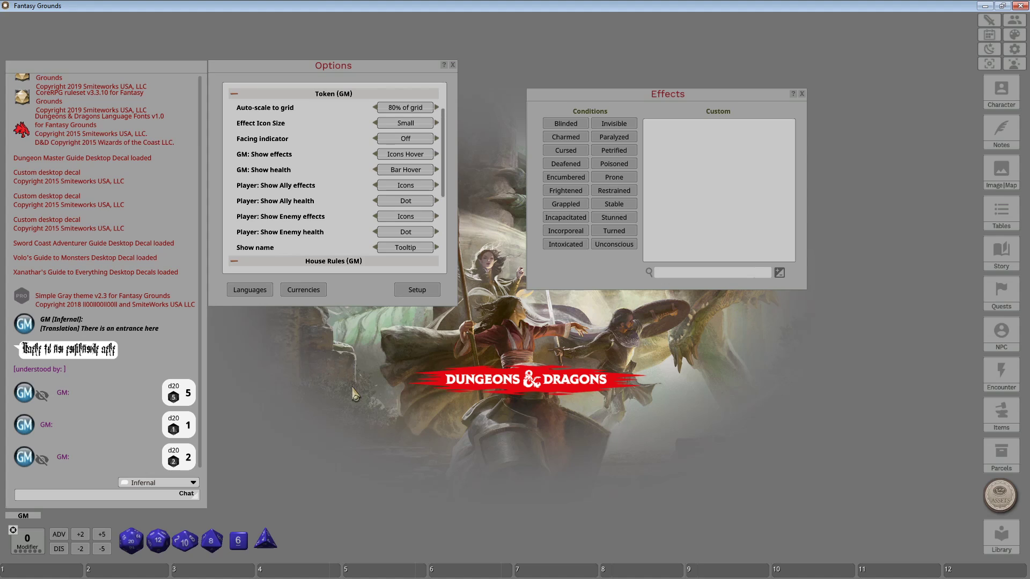
left_click(432, 170)
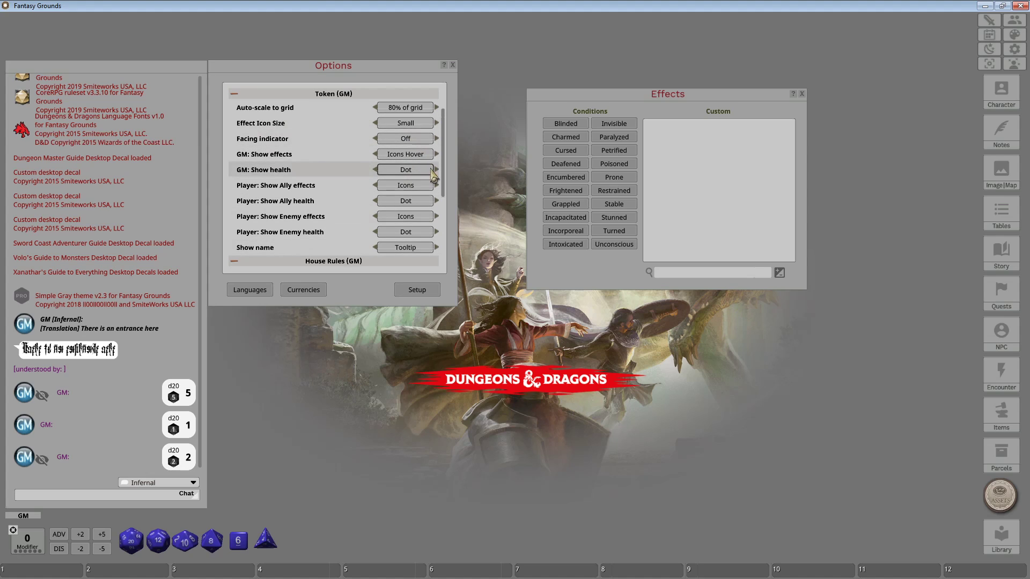
left_click(436, 170)
left_click(436, 170)
left_click(435, 170)
left_click(434, 170)
left_click(434, 170)
left_click(434, 170)
left_click(434, 170)
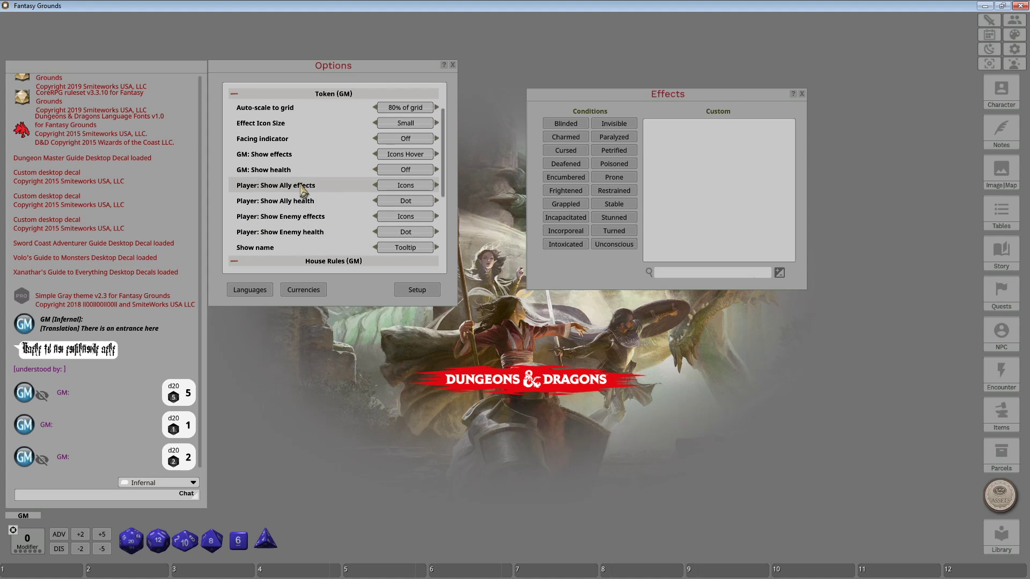
Cycle Player: Show Ally effects back around to Icons and set Player: Show Ally health to Bar.
left_click(427, 184)
left_click(423, 188)
left_click(423, 188)
left_click(423, 188)
left_click(423, 187)
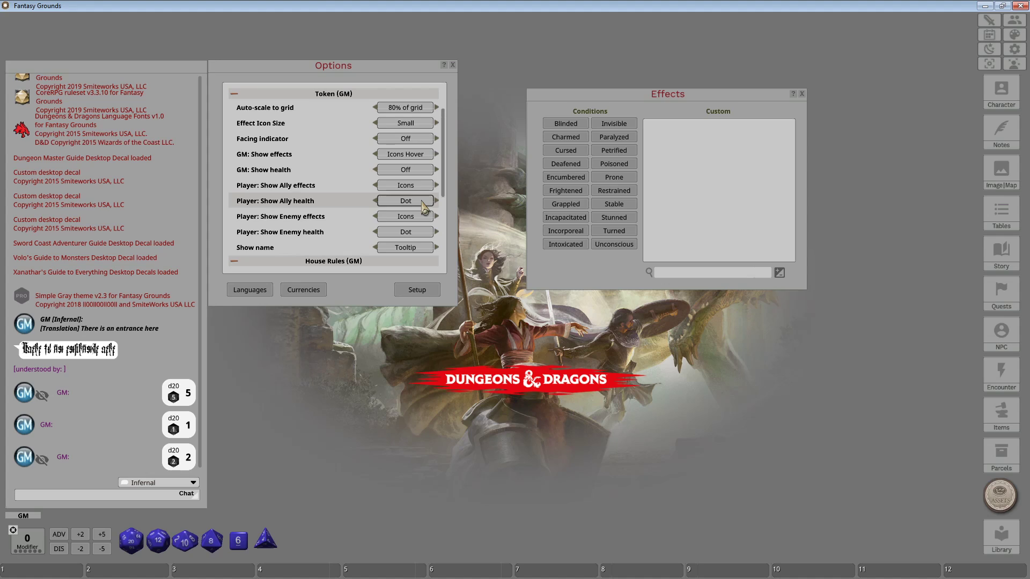
left_click(424, 207)
left_click(425, 207)
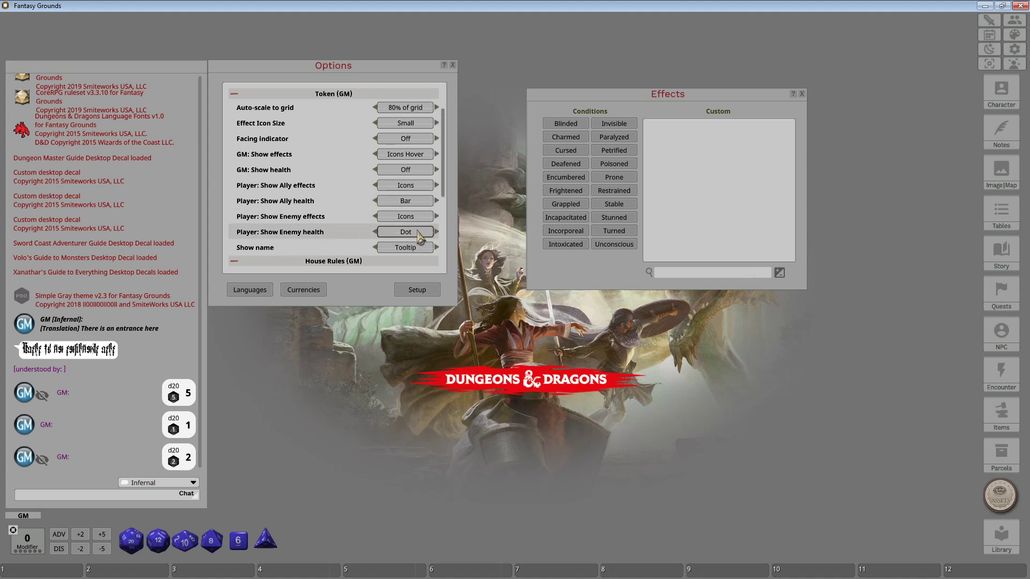
Set the token option Player: Show Enemy effects to Icons Hover.
left_click(420, 220)
left_click(420, 221)
left_click(419, 221)
left_click(420, 222)
left_click(419, 220)
left_click(419, 219)
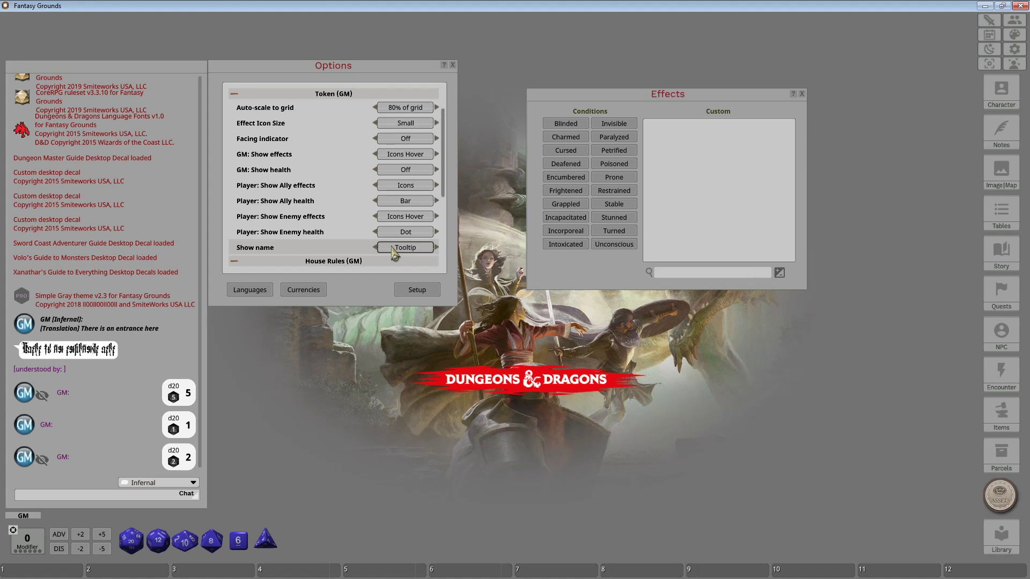
Set the token option Show name to Title Hover.
left_click(413, 250)
left_click(419, 249)
left_click(418, 250)
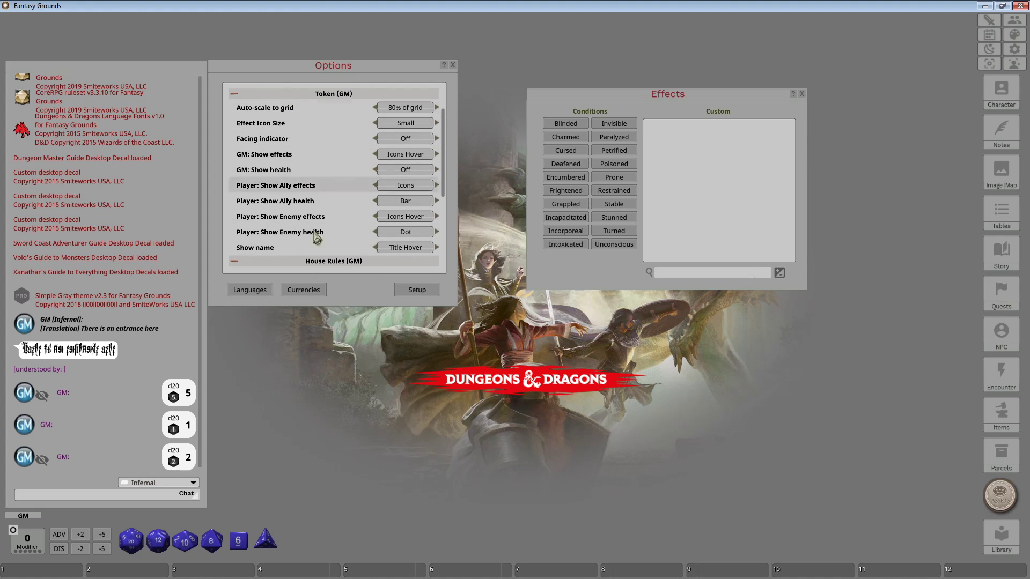
Collapse the Token (GM) options and set the house rule Attack: Fumble/crit tables to Fumble and Crit.
left_click(267, 95)
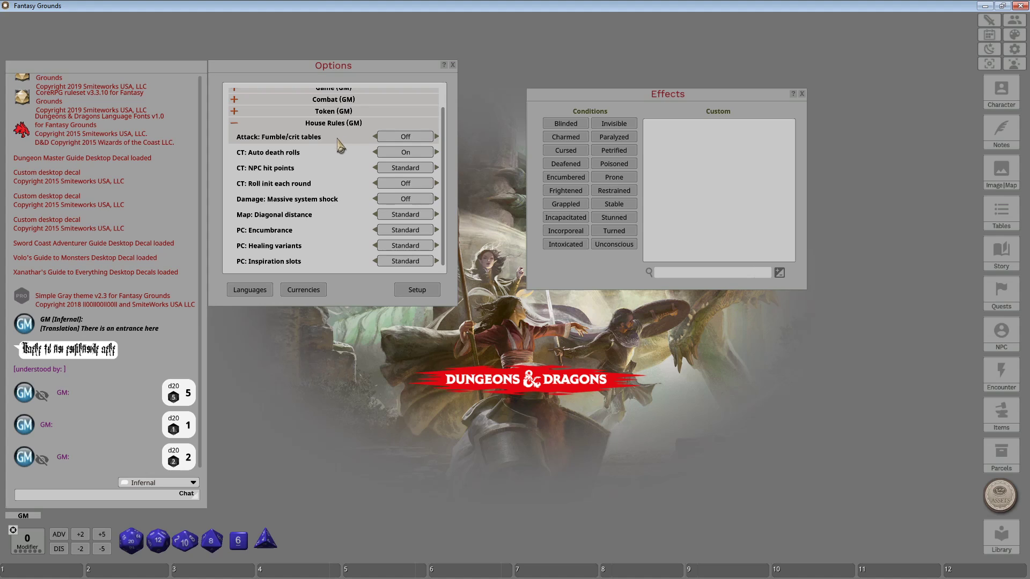
left_click(406, 137)
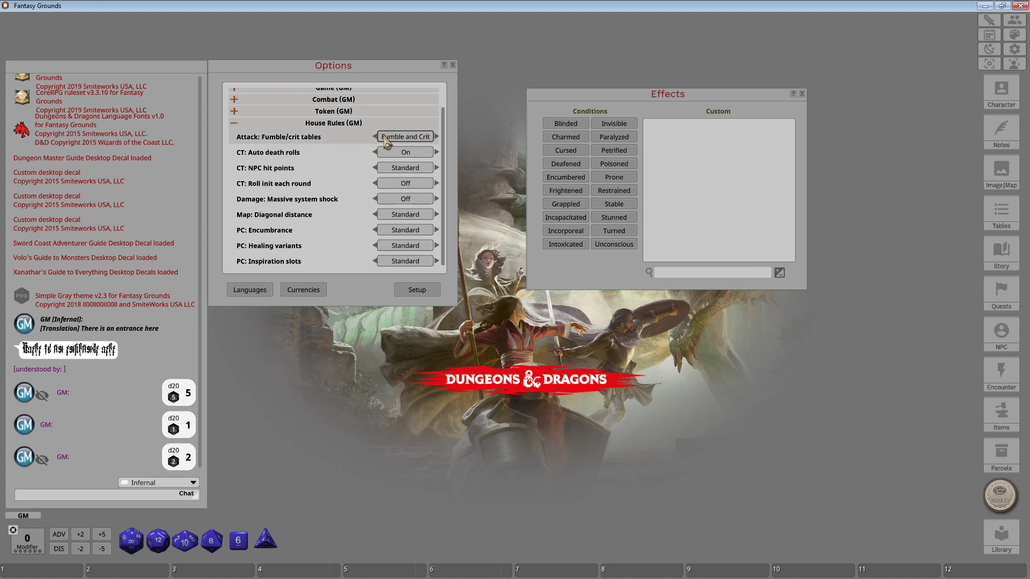
Bring up the library's data module activation list and search the modules by name for "crit".
left_click(1000, 536)
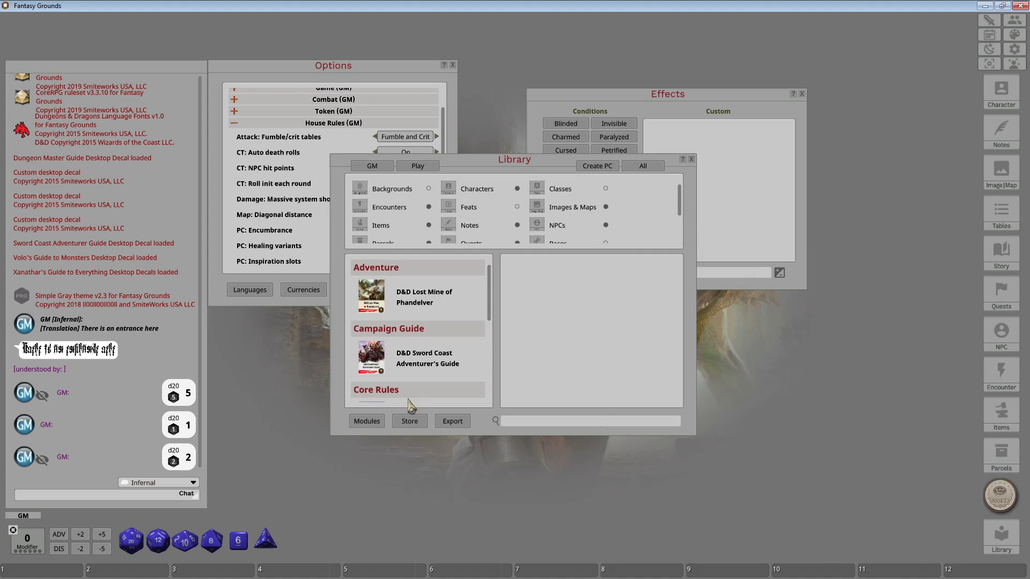
left_click(692, 160)
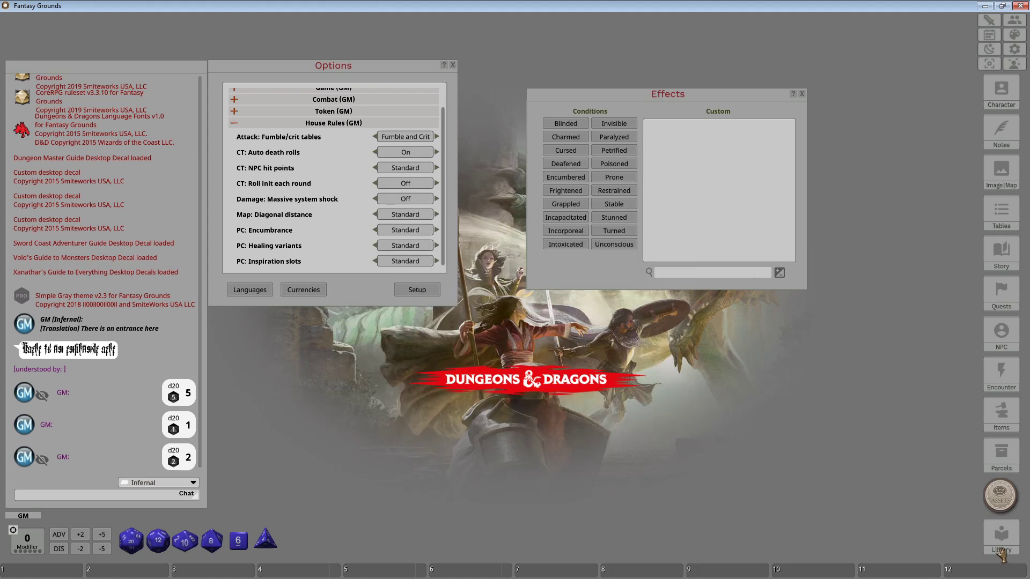
left_click(987, 541)
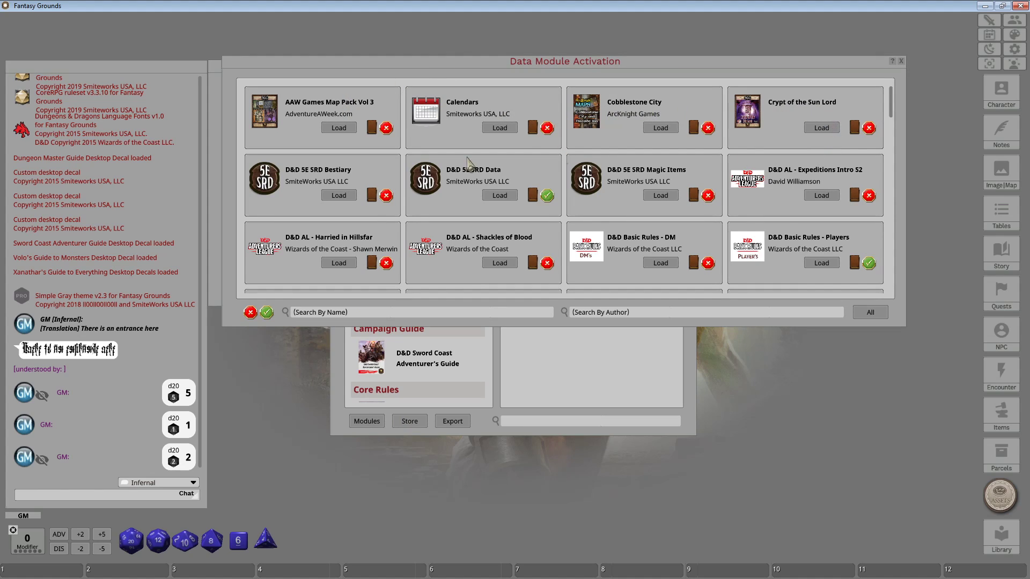
left_click(355, 315)
type("crit")
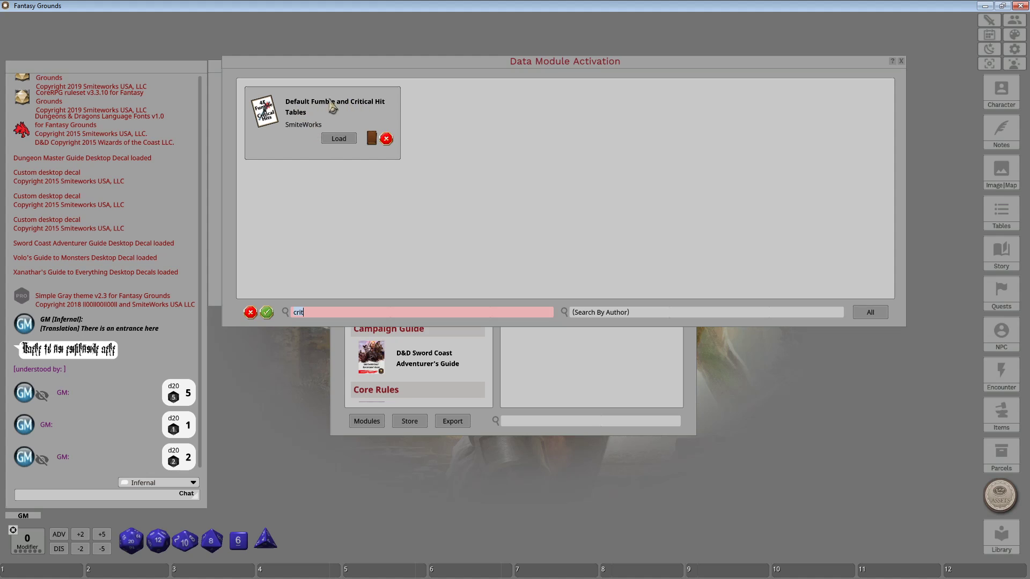
Load the Default Fumble and Critical Hit Tables module, then close the module list and the library.
left_click_drag(393, 75, 446, 184)
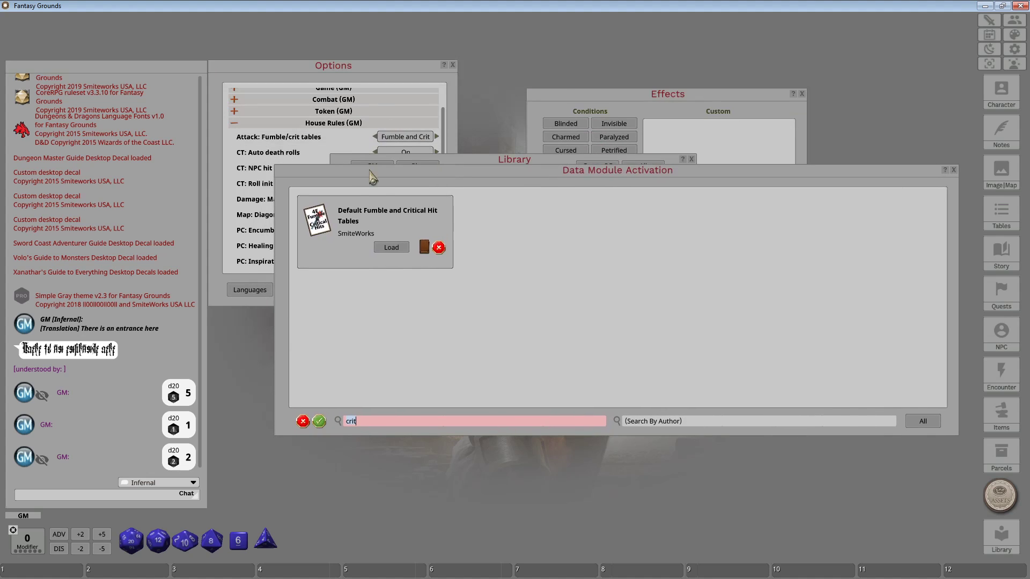
left_click_drag(376, 174, 385, 195)
left_click(409, 269)
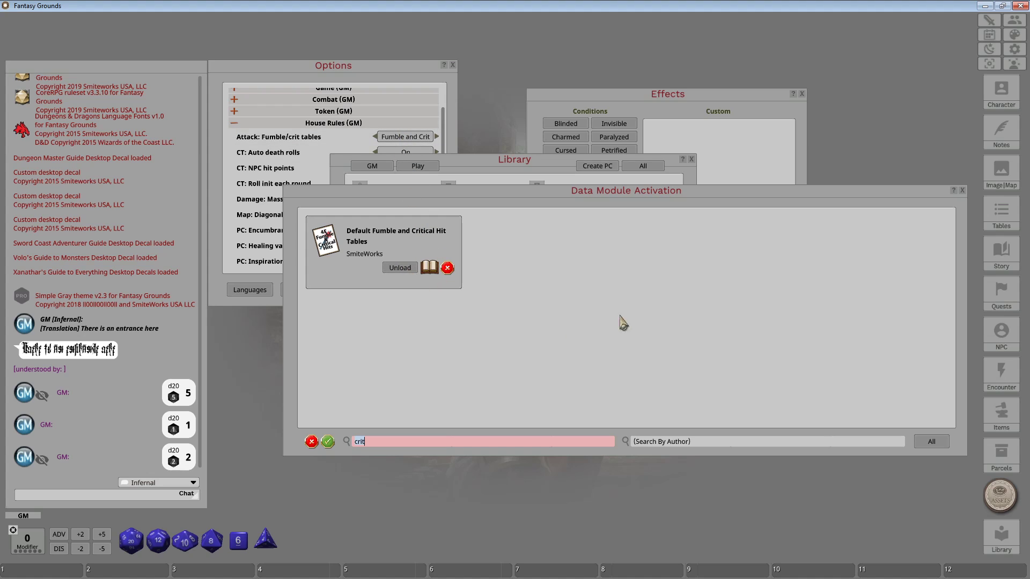
left_click(962, 190)
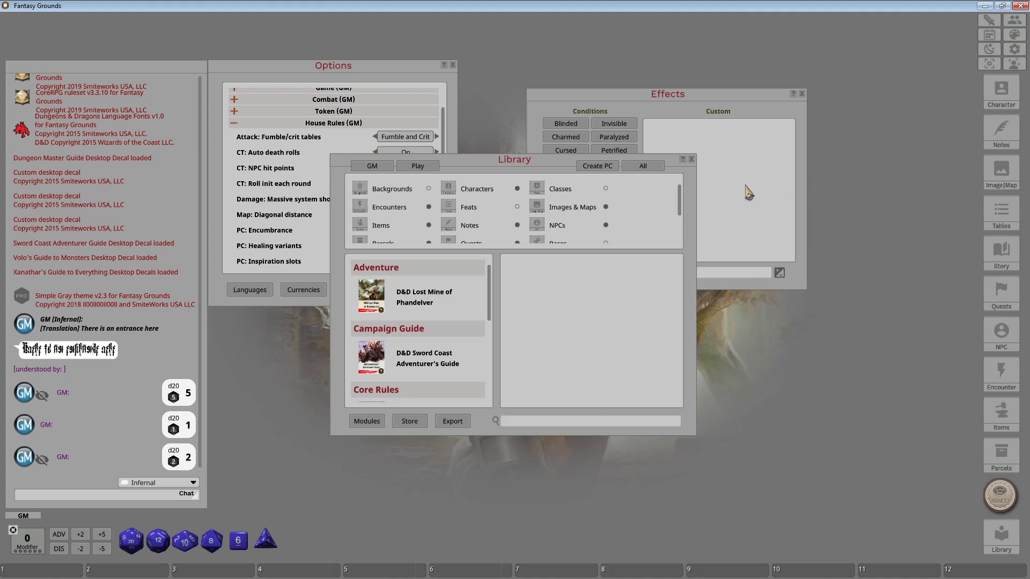
left_click(692, 160)
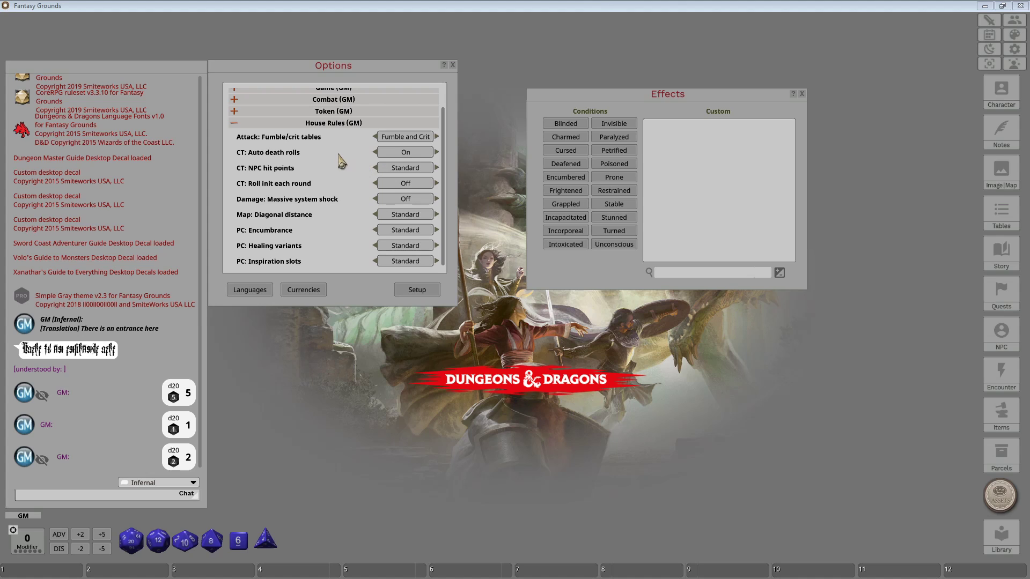
Set the house rule CT: NPC hit points to Random.
left_click(425, 175)
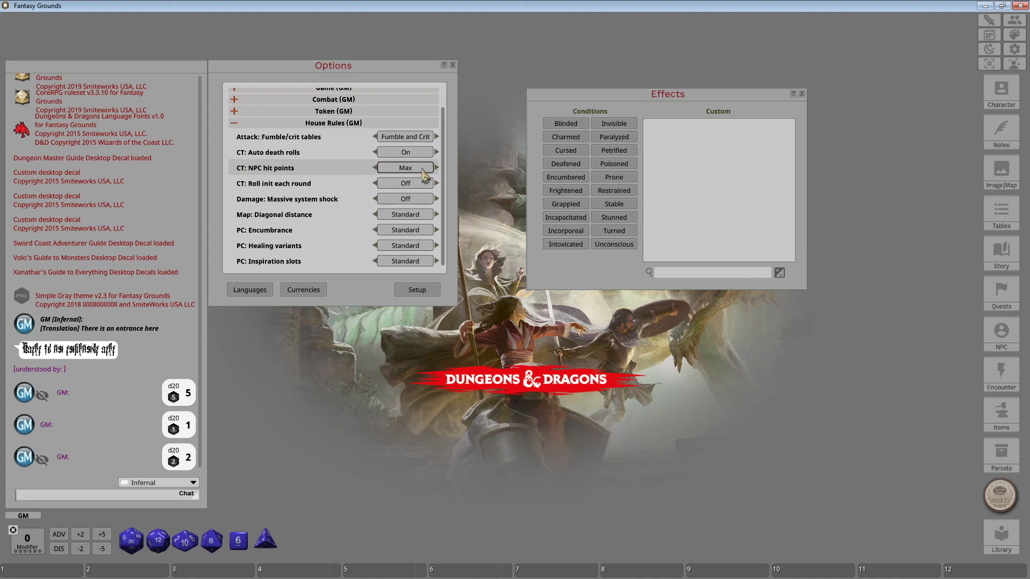
left_click(404, 172)
left_click(404, 172)
left_click(404, 168)
left_click(403, 168)
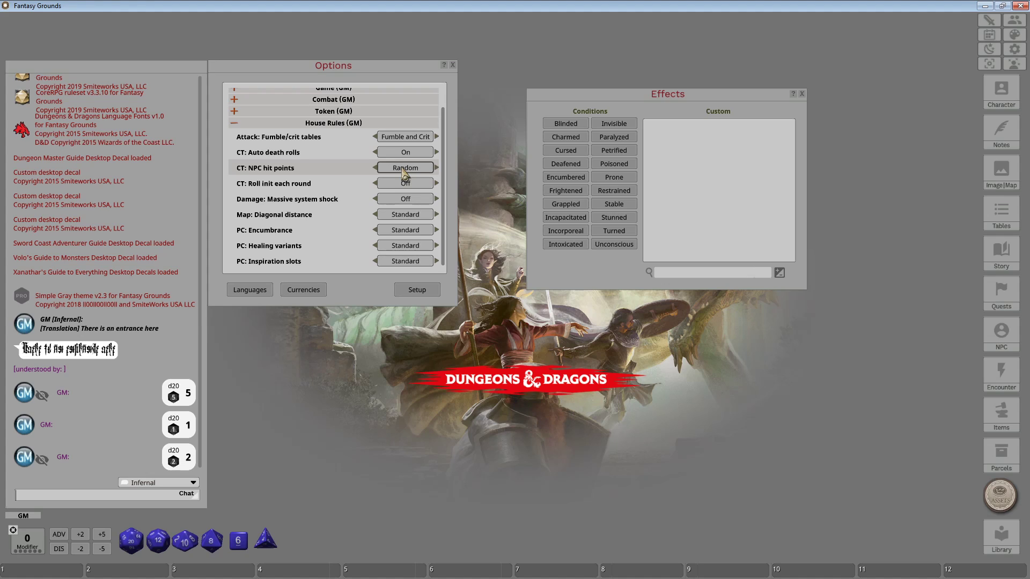
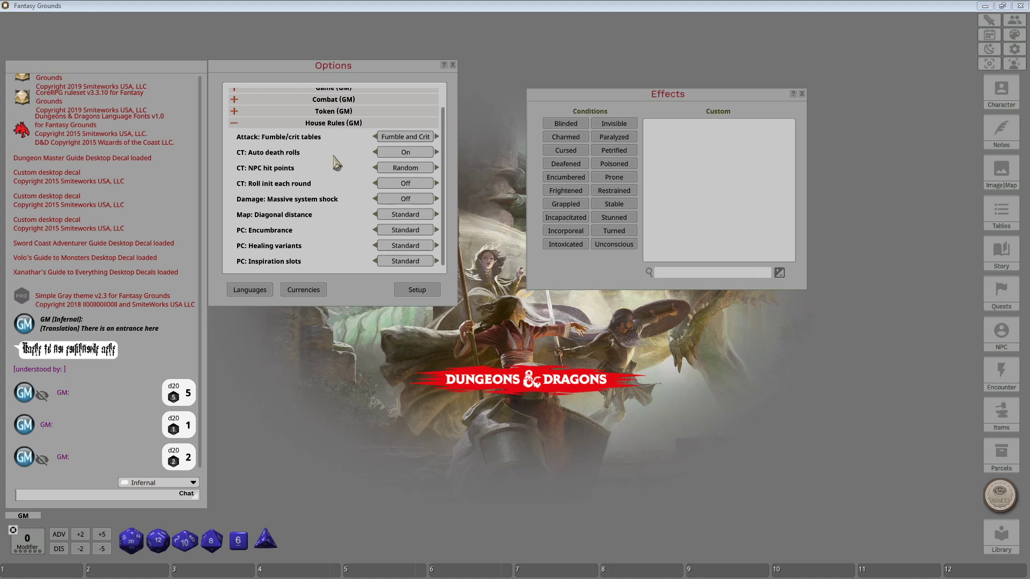
Open the campaign's Languages list below the options and inspect the script choices for Abyssal, Aquan, Auran, Common and Deep Speech.
left_click(259, 294)
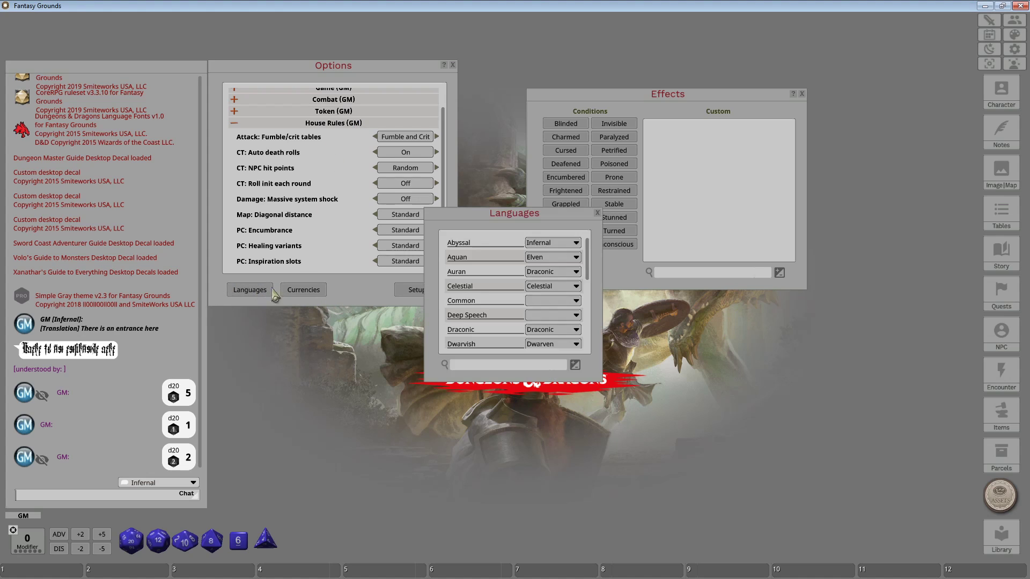
left_click_drag(478, 221, 262, 331)
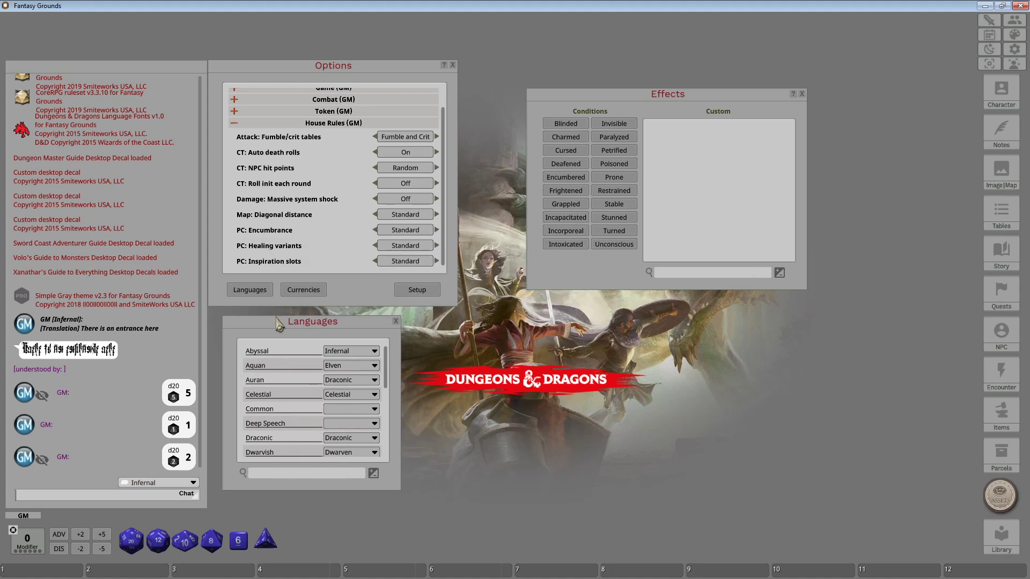
left_click(375, 352)
left_click(375, 352)
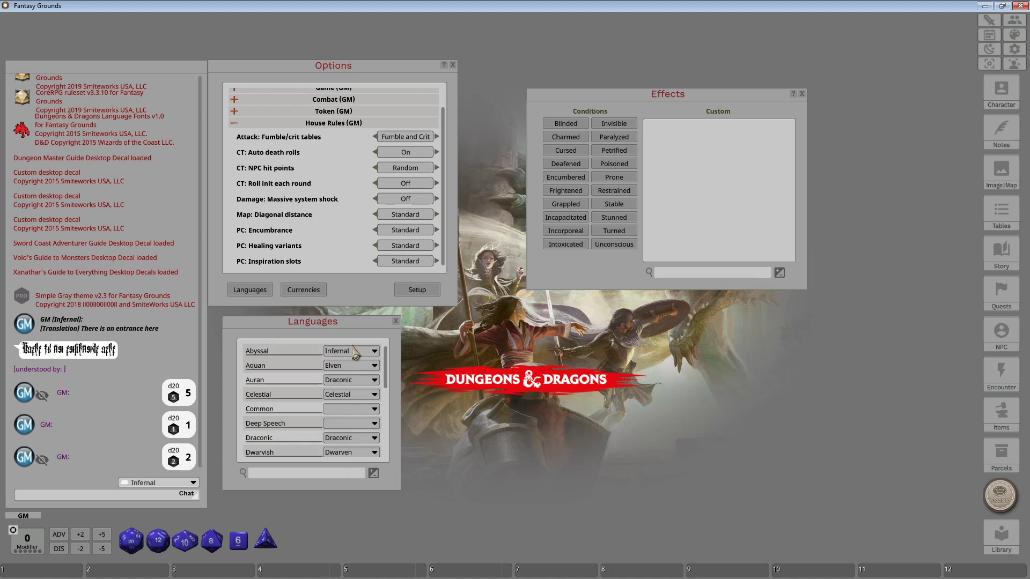
left_click(366, 367)
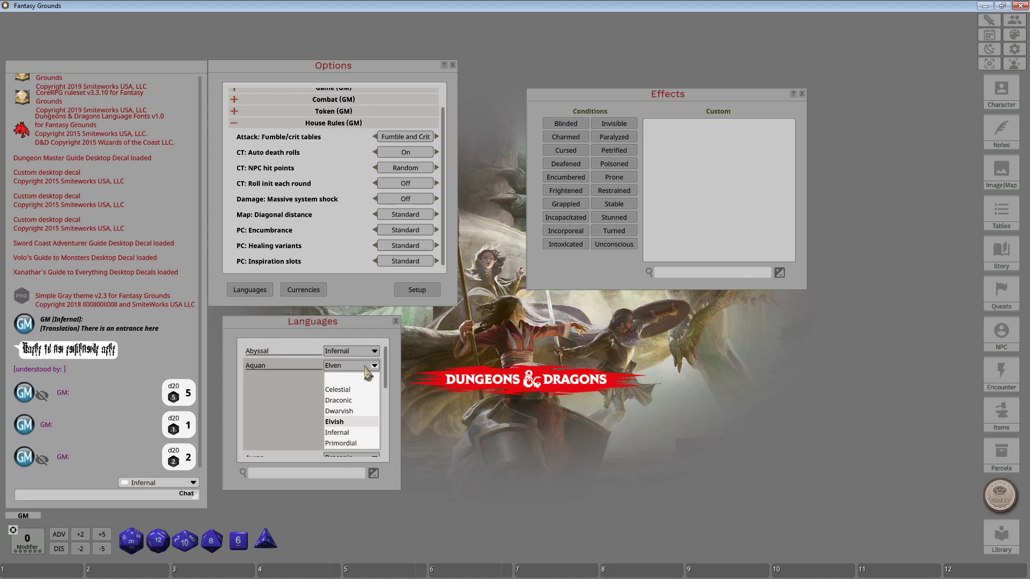
left_click(365, 367)
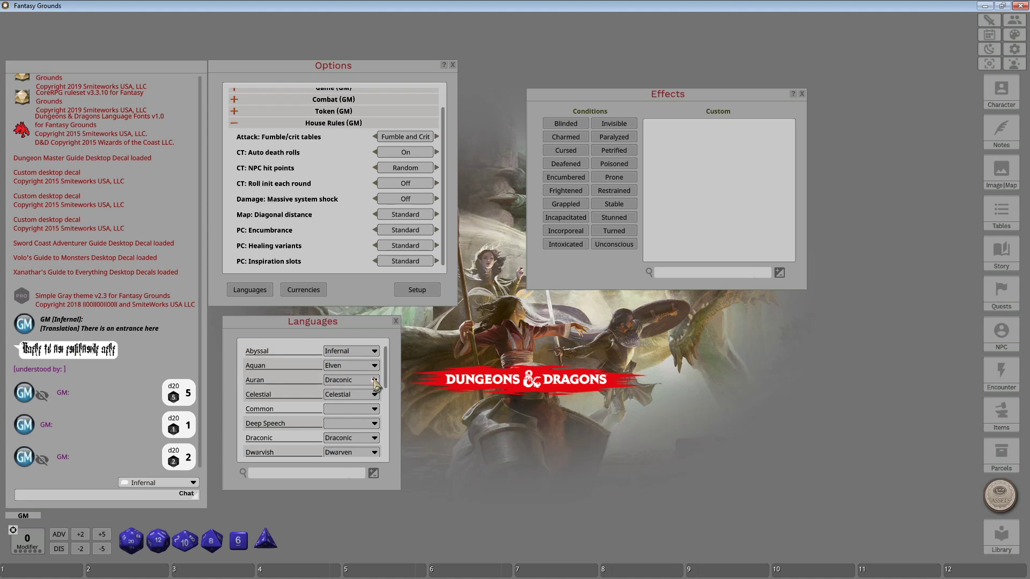
left_click(374, 380)
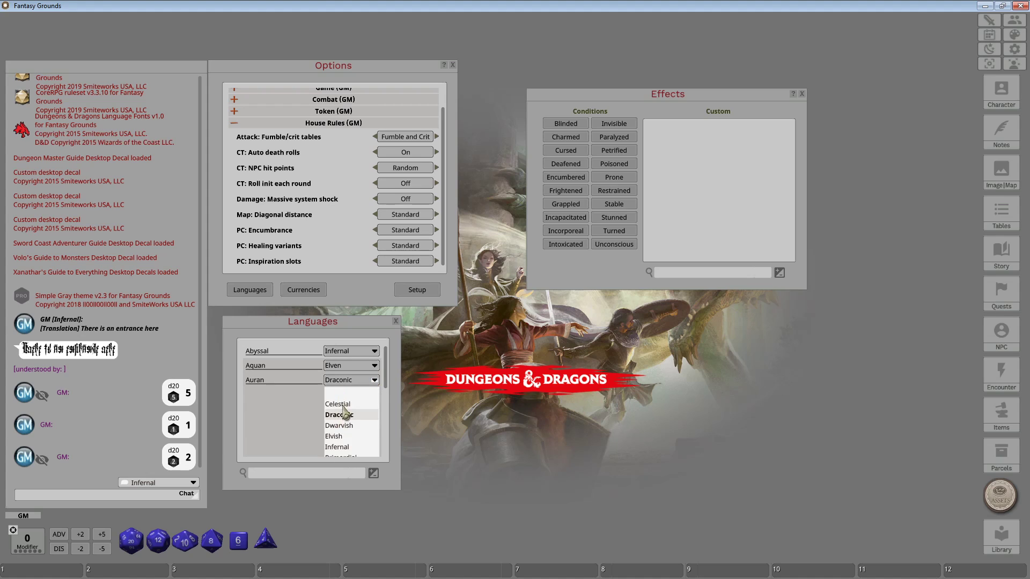
left_click(374, 380)
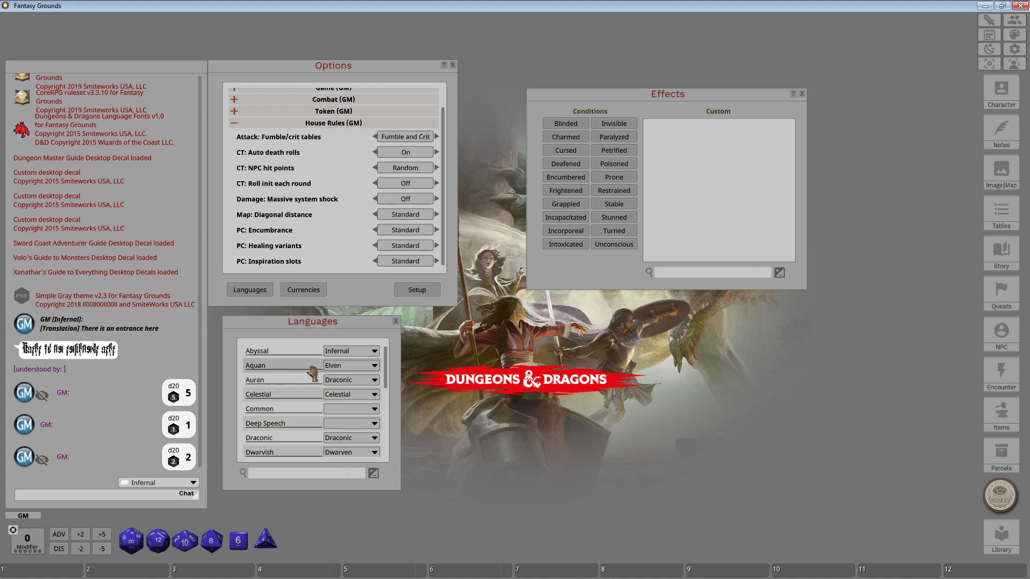
left_click(375, 410)
left_click(377, 412)
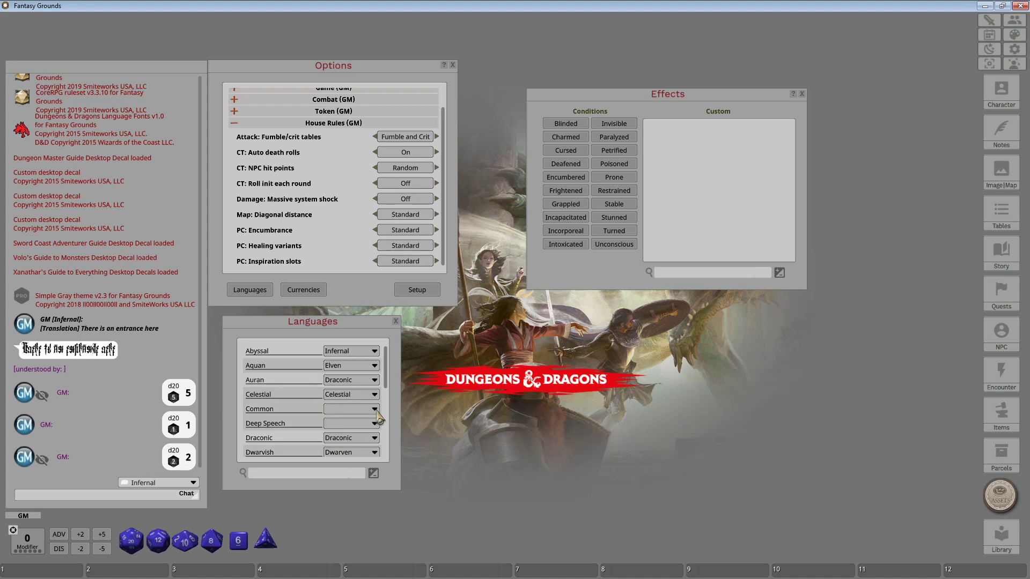
left_click(374, 424)
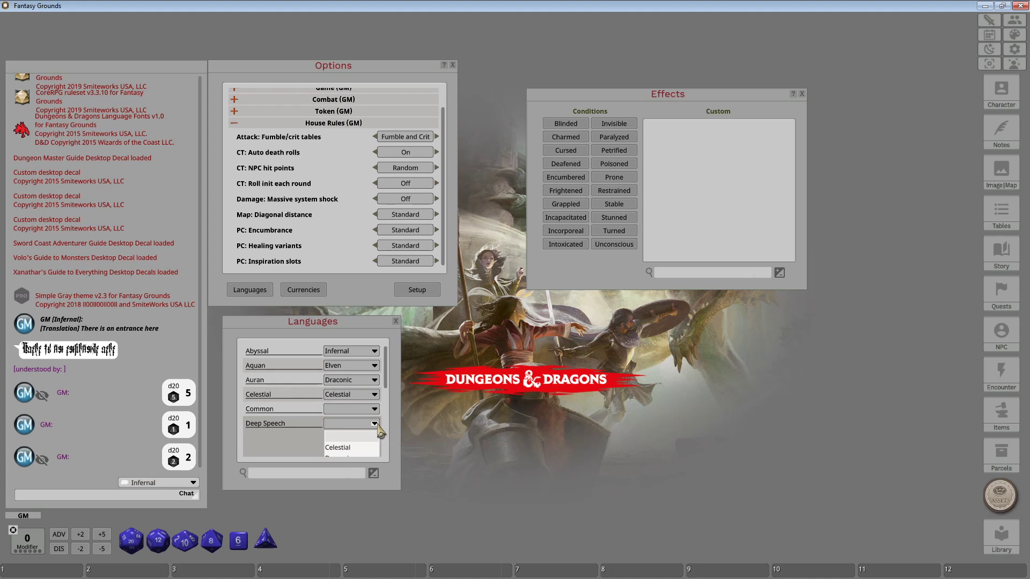
left_click(376, 424)
Review the script assignments of the remaining languages further down the Languages list.
scroll(388, 378, "down", 2)
left_click_drag(388, 378, 388, 432)
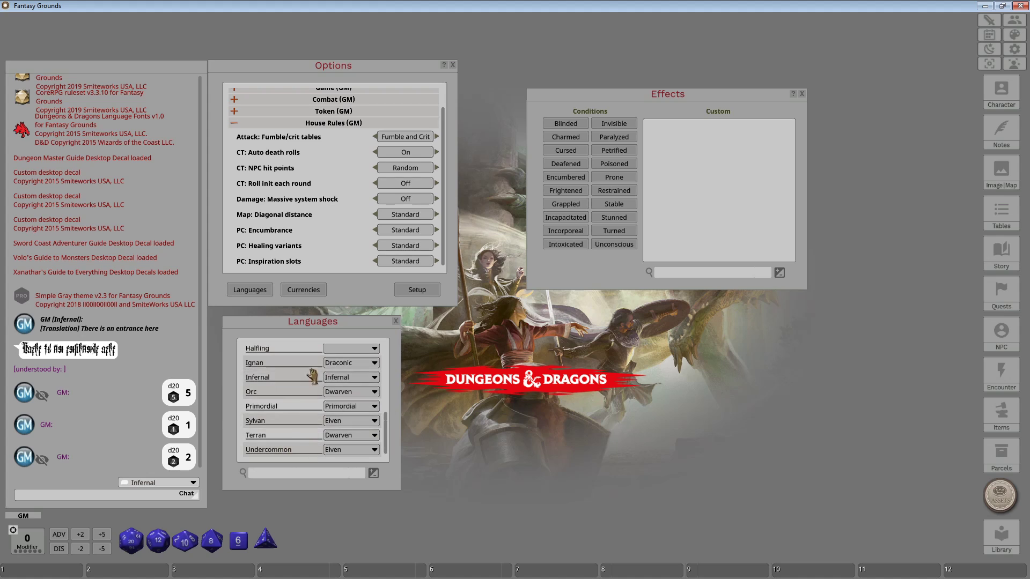
mouse_move(386, 436)
left_mouse_down()
mouse_move(394, 376)
mouse_move(392, 436)
left_mouse_up()
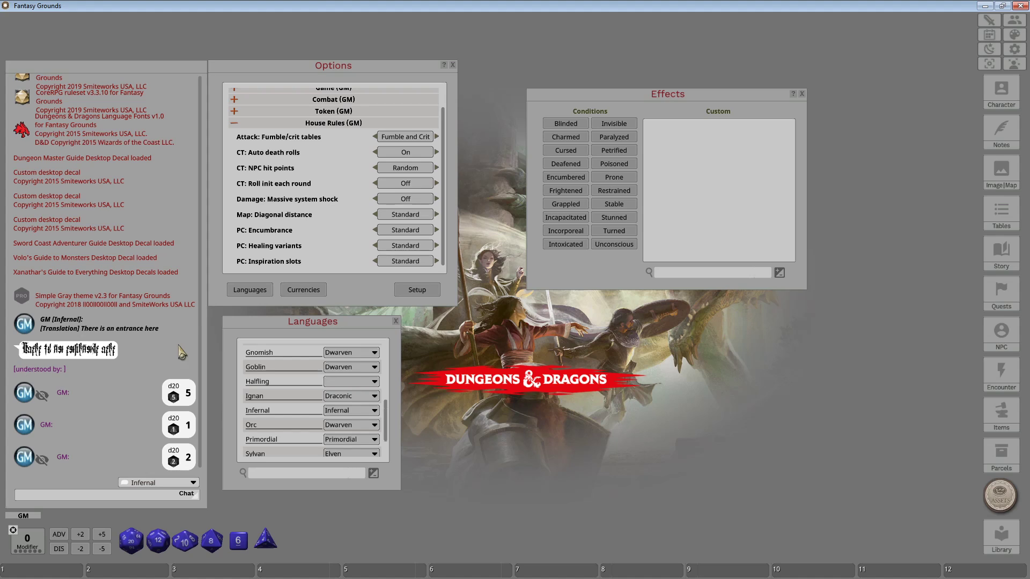
Review the campaign's Currencies list in place of the Languages list, then close it along with the Effects and Options windows.
left_click(397, 321)
left_click(303, 289)
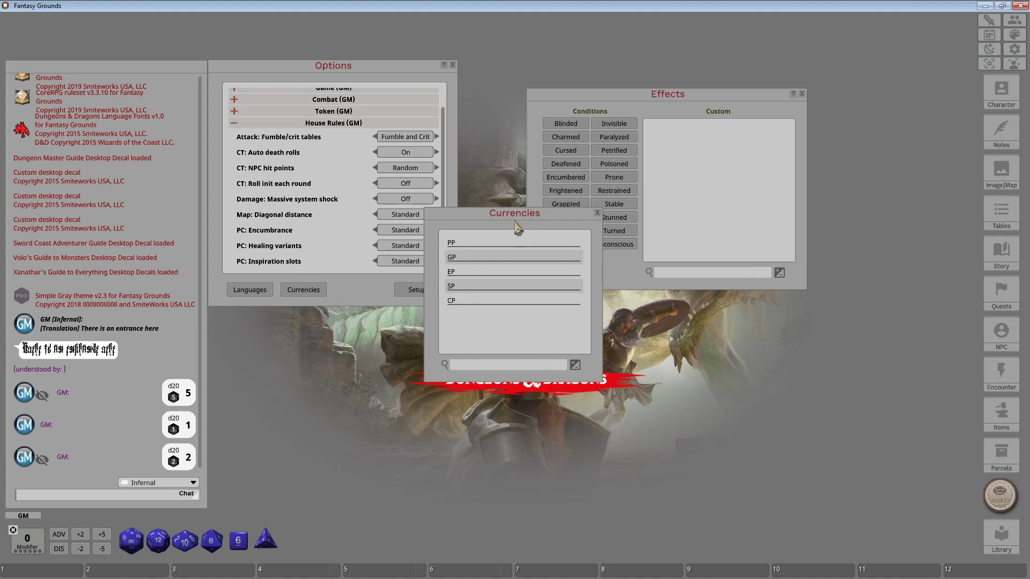
left_click_drag(517, 227, 386, 348)
left_click(334, 369)
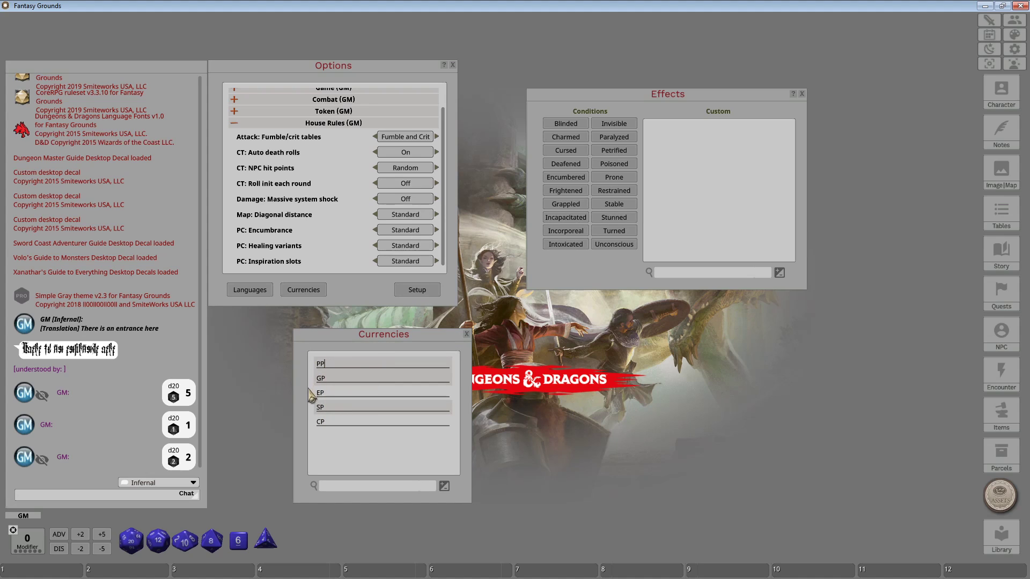
left_click(325, 364)
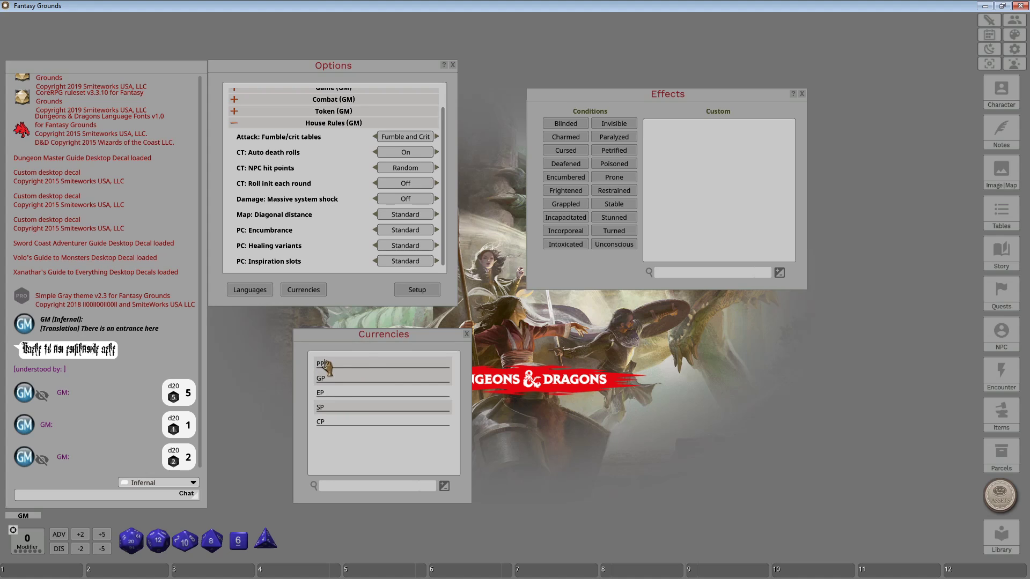
left_click(466, 335)
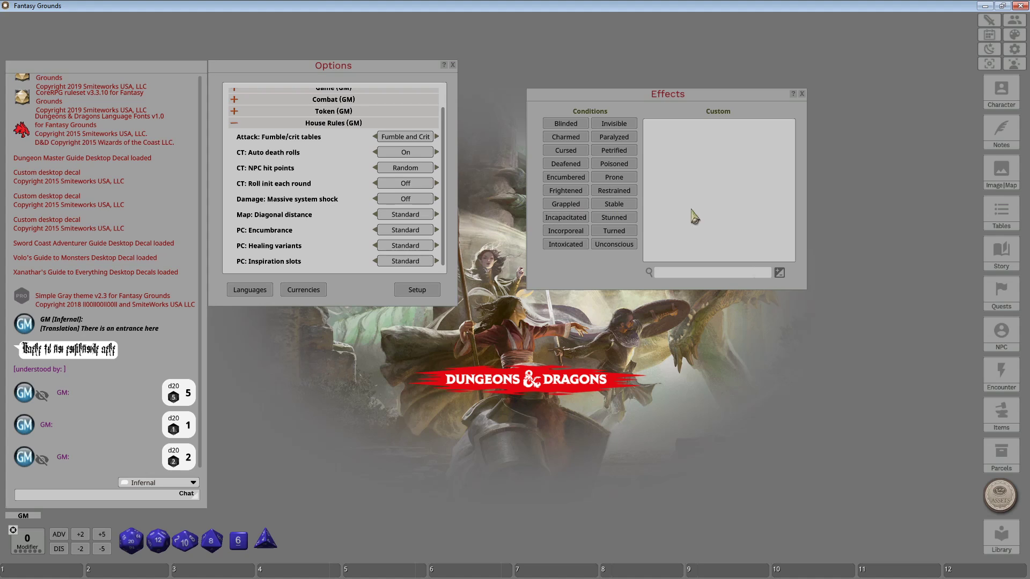
left_click(801, 94)
left_click(452, 65)
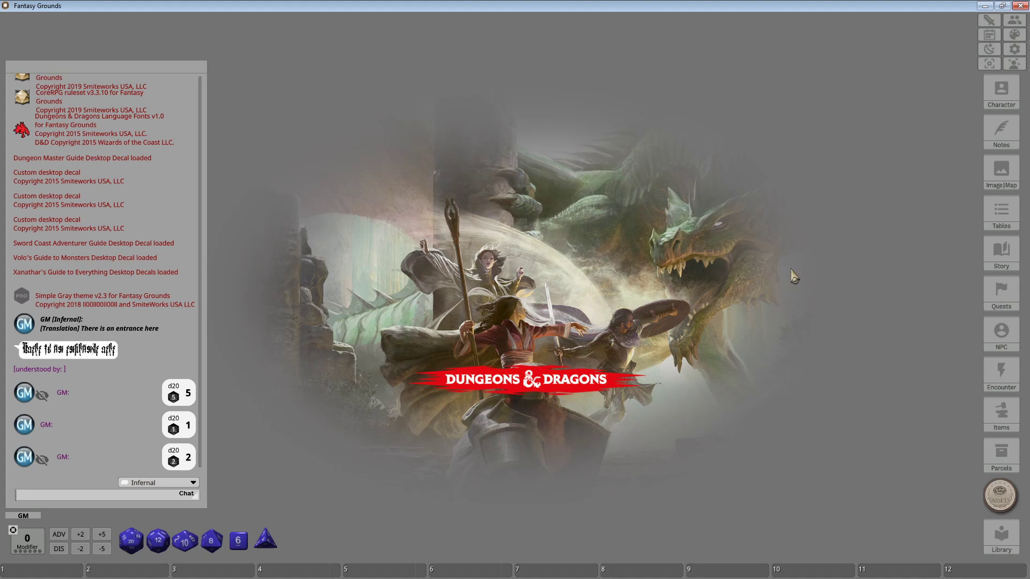
Open the unnamed character's sheet from the character selection, look over its main page, and close the sheet.
left_click(1000, 92)
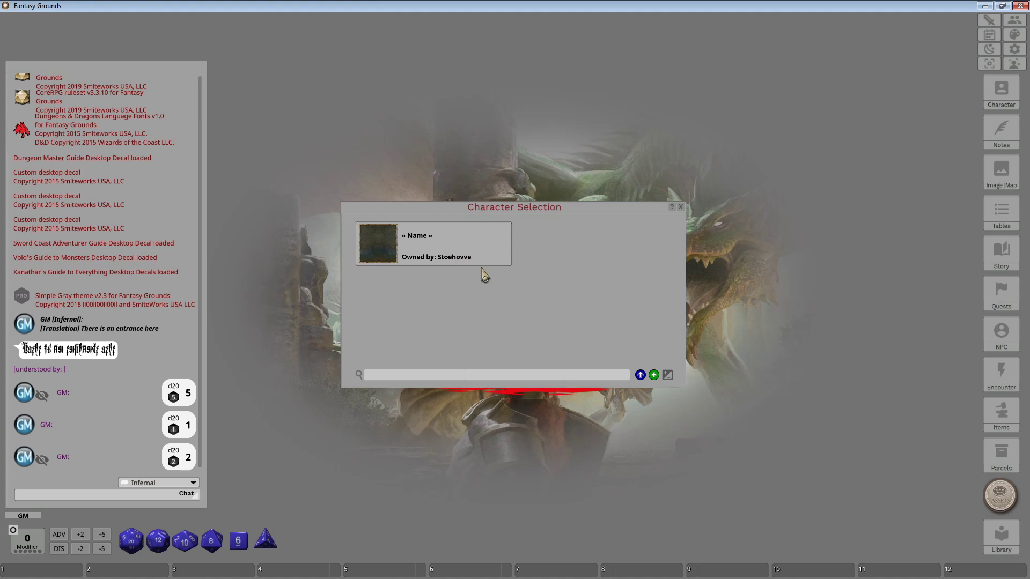
double_click(385, 244)
left_click_drag(491, 153, 679, 132)
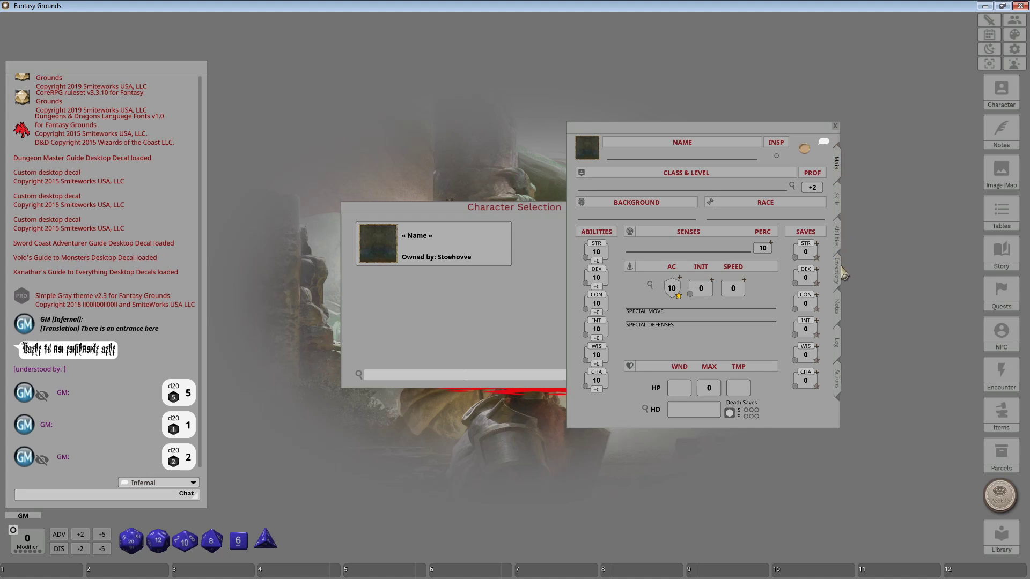
left_click(835, 126)
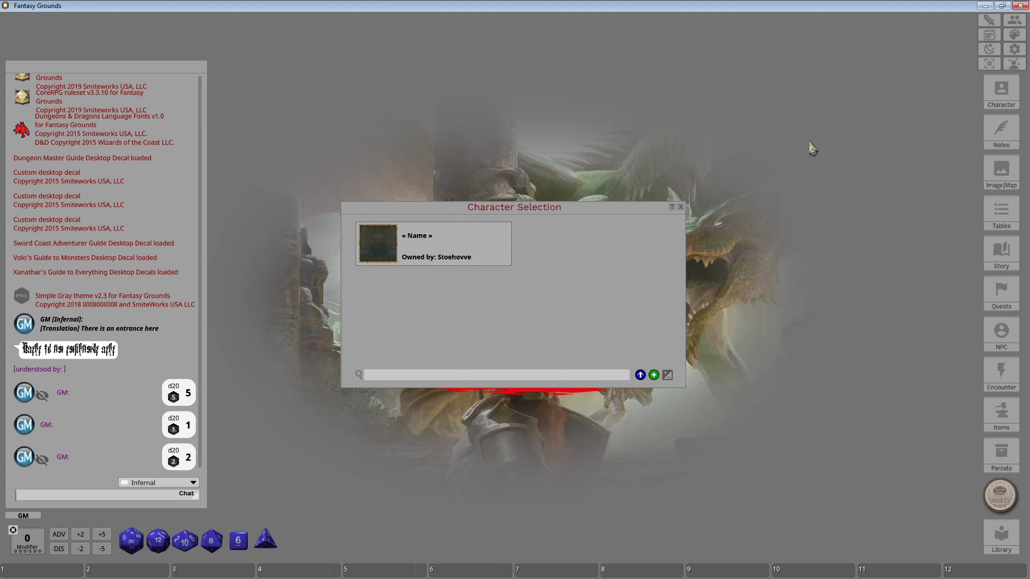
Examine the clear owner and take ownership options for the unnamed character without applying them, then close the character selection.
right_click(455, 248)
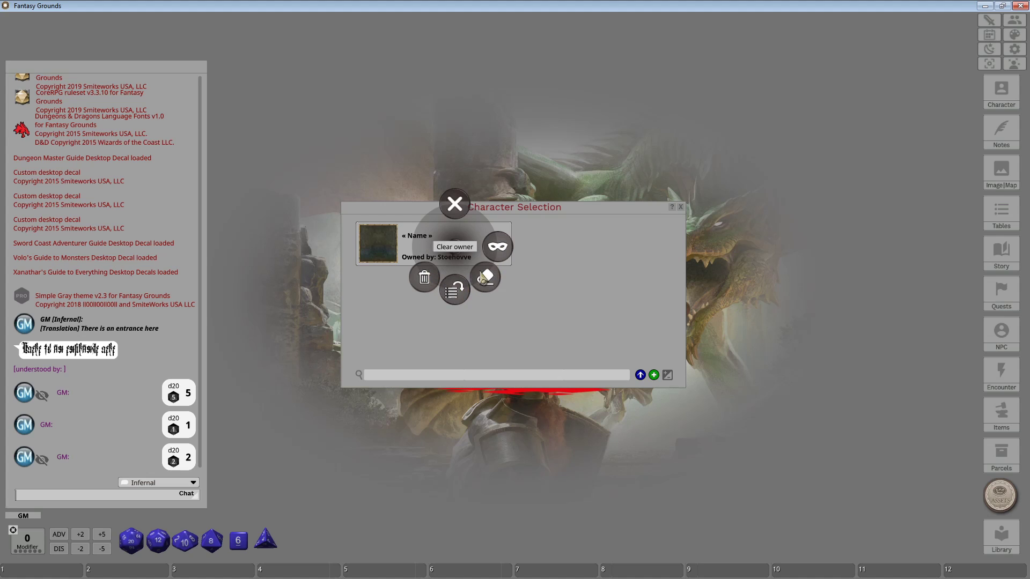
left_click(644, 381)
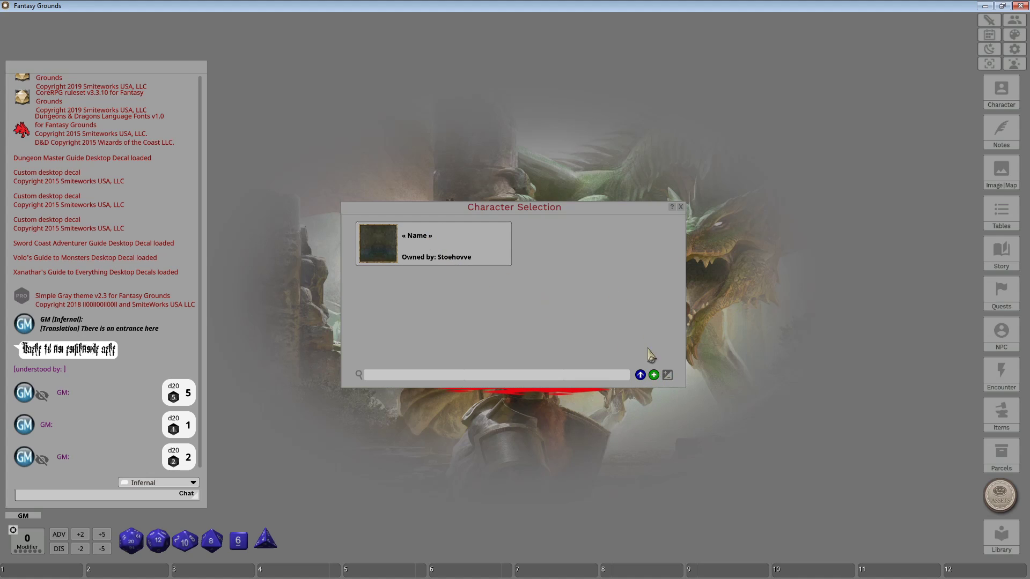
right_click(426, 242)
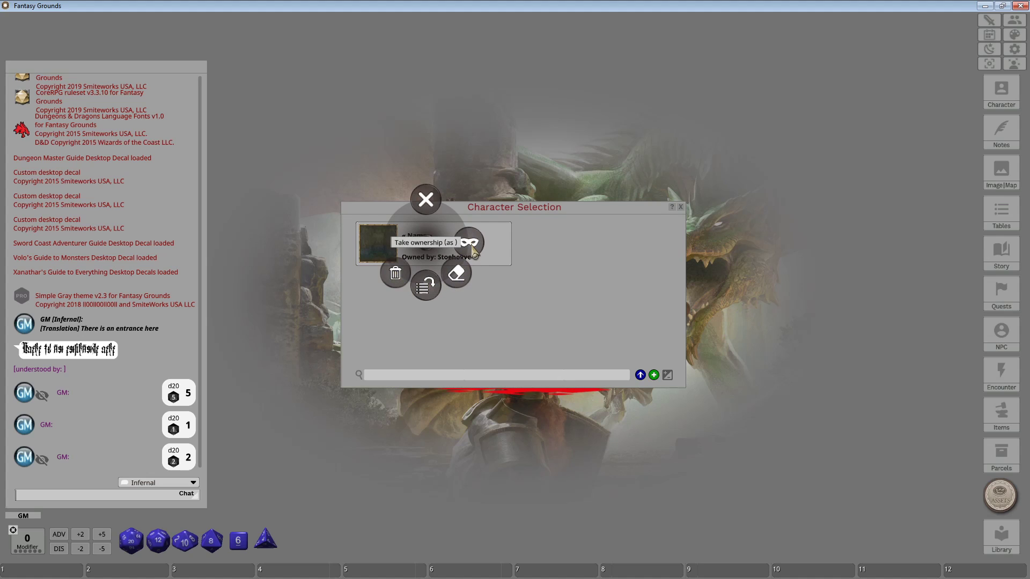
left_click(502, 307)
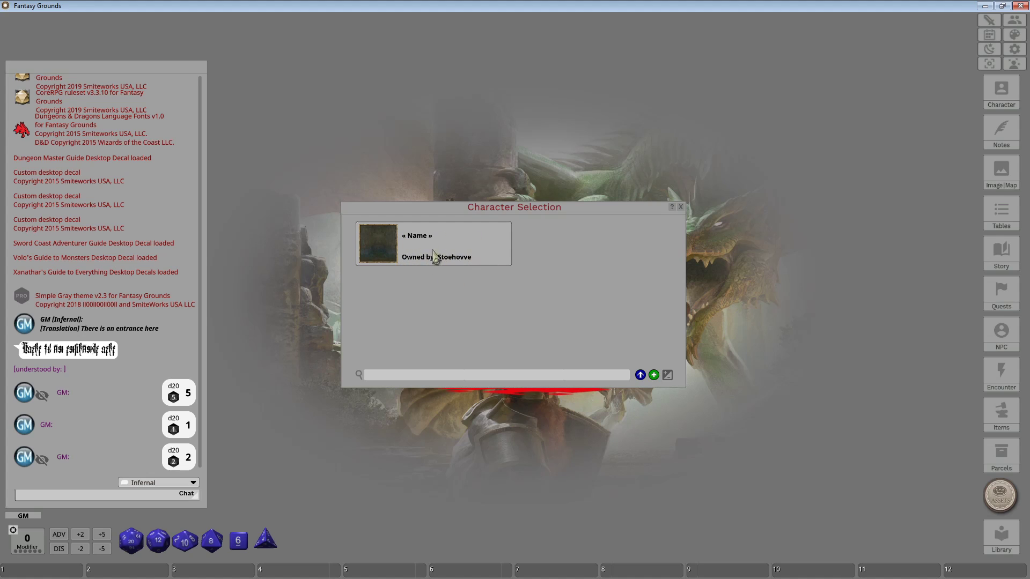
right_click(391, 244)
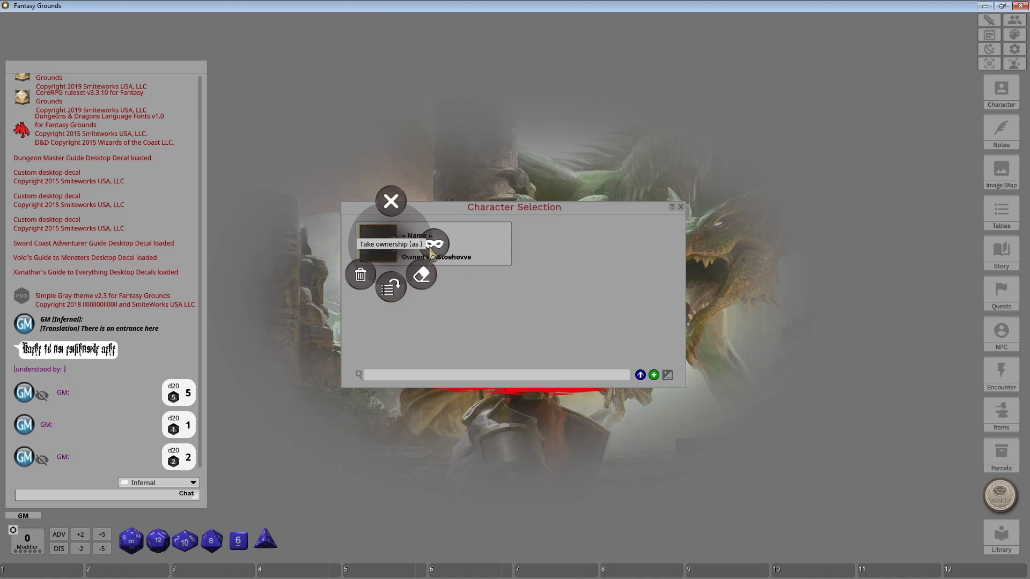
left_click(502, 300)
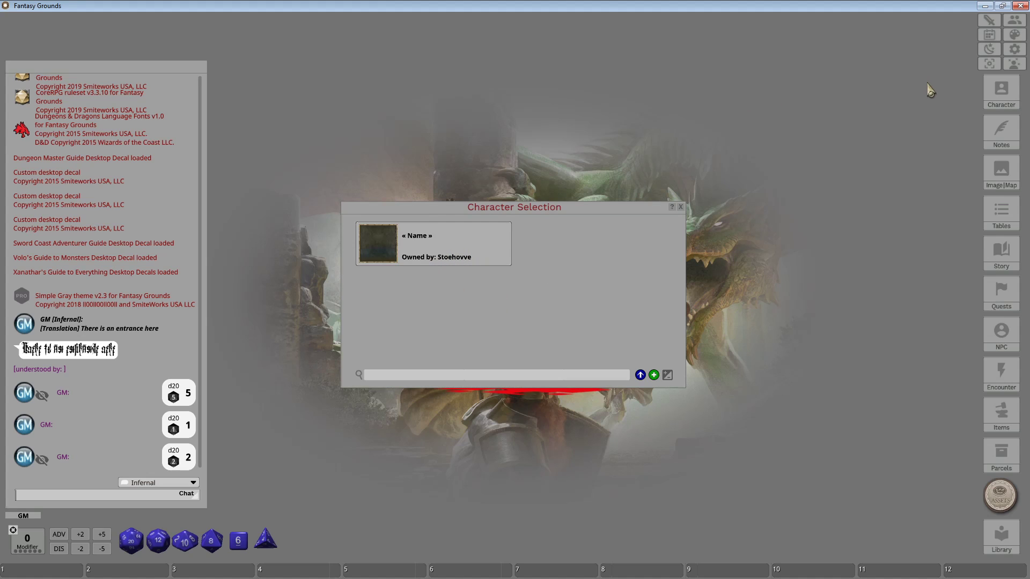
left_click(1001, 92)
left_click(1000, 92)
right_click(394, 240)
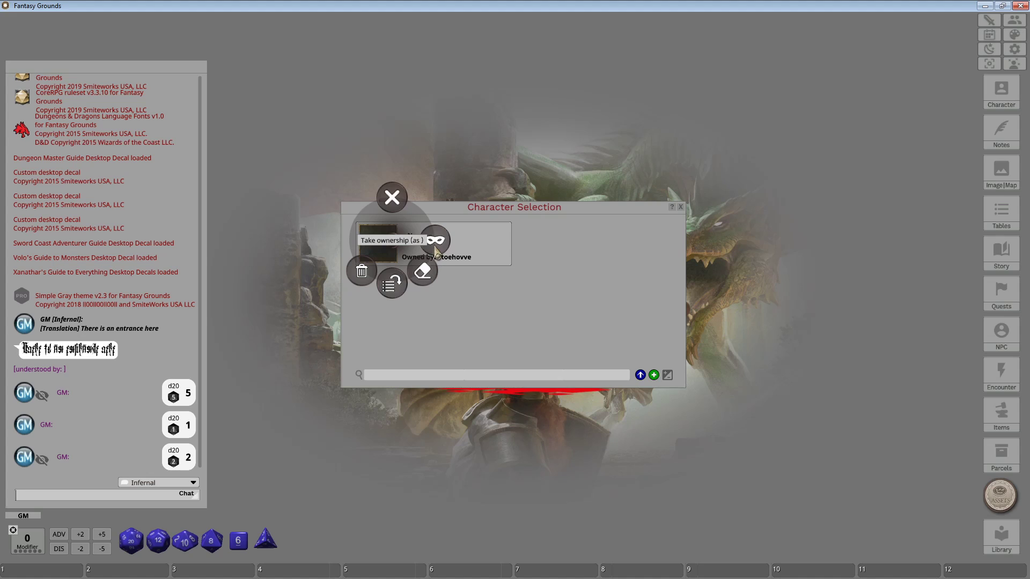
left_click(550, 255)
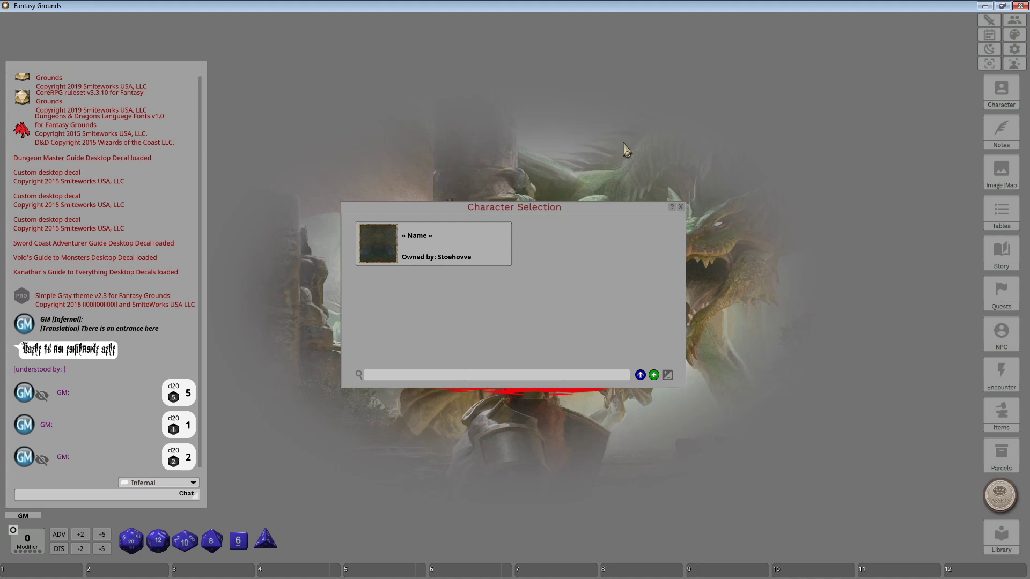
right_click(410, 242)
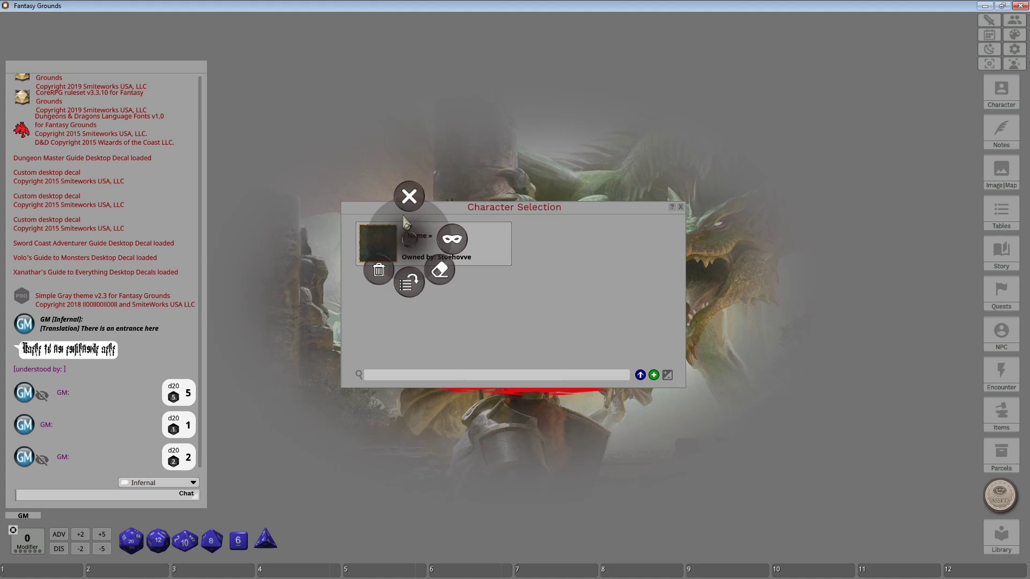
left_click(680, 207)
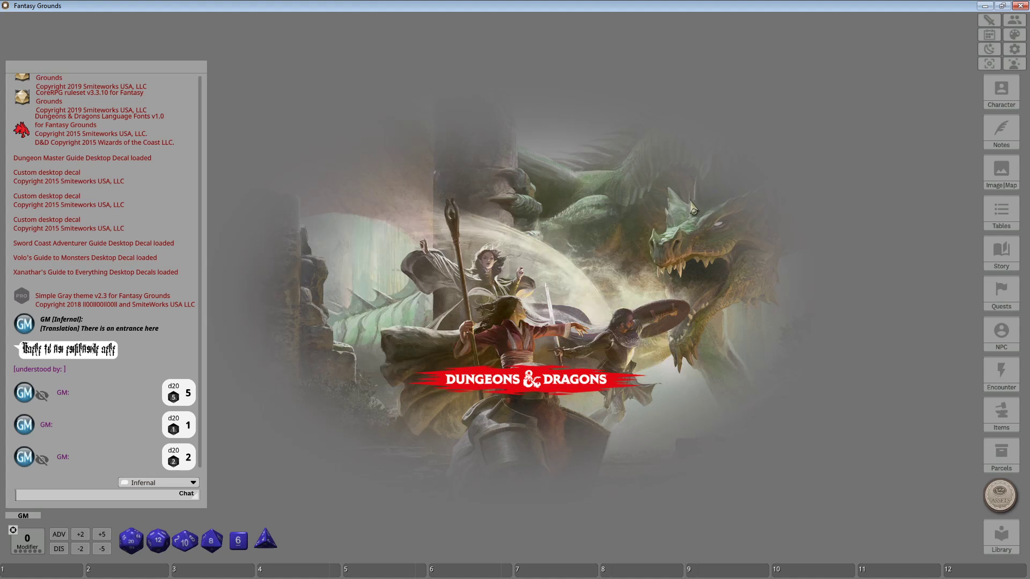
View the campaign's Notes list, close it and bring up the Images & Maps list.
left_click(1001, 134)
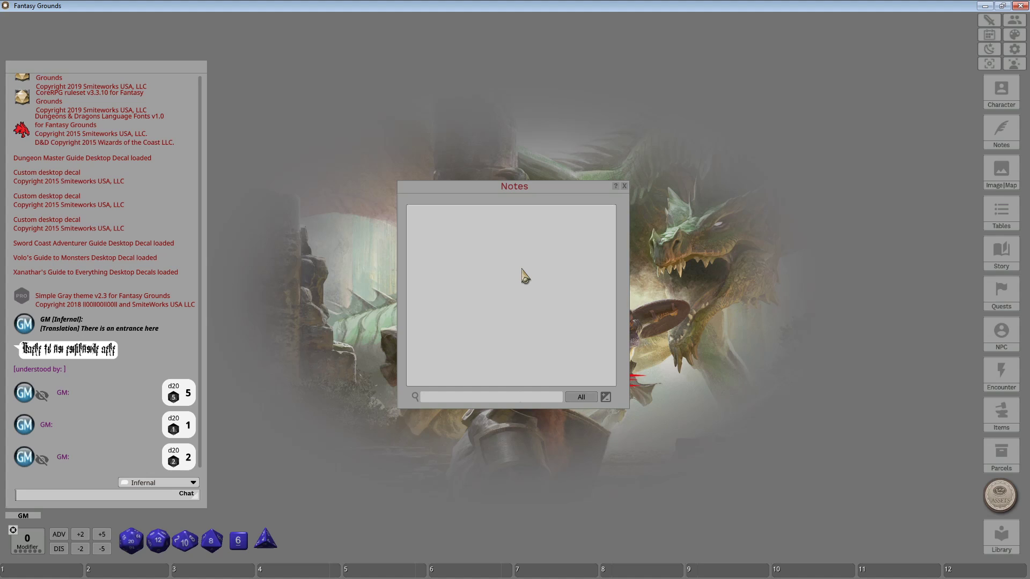
left_click(625, 187)
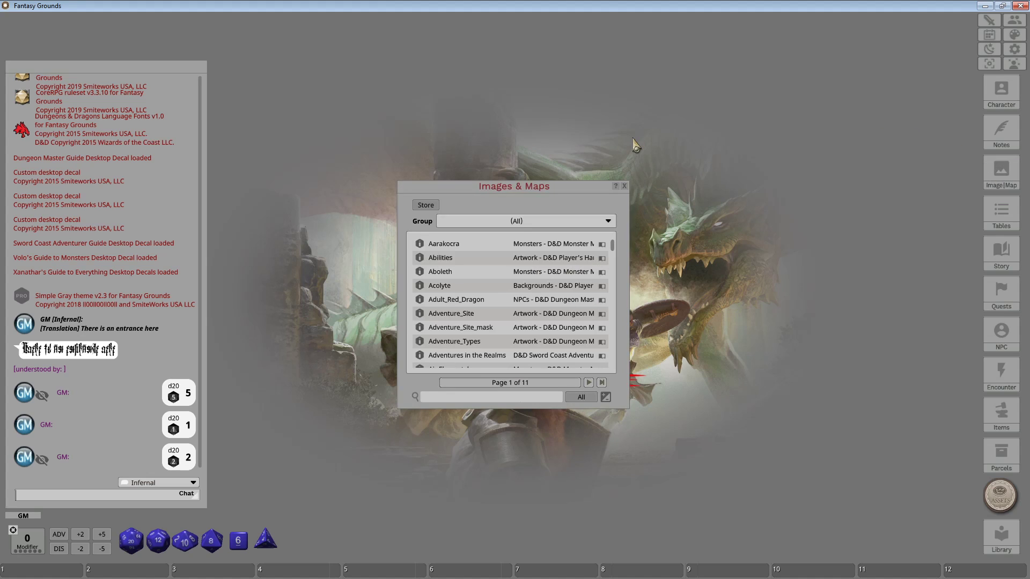
Reposition and lengthen the Images & Maps list, then preview the Aarakocra image and close it.
left_click_drag(535, 192, 458, 124)
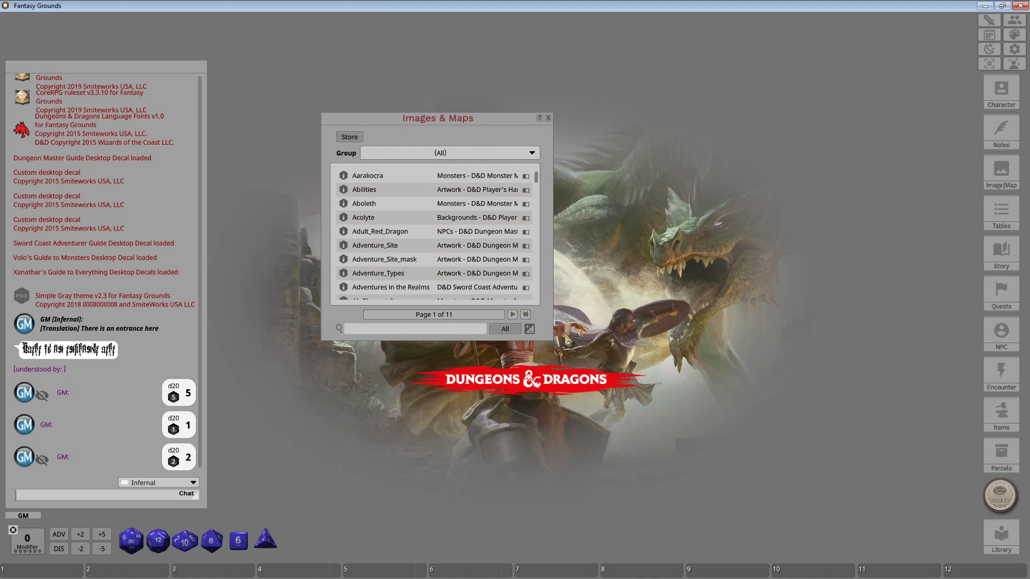
left_click_drag(543, 340, 542, 498)
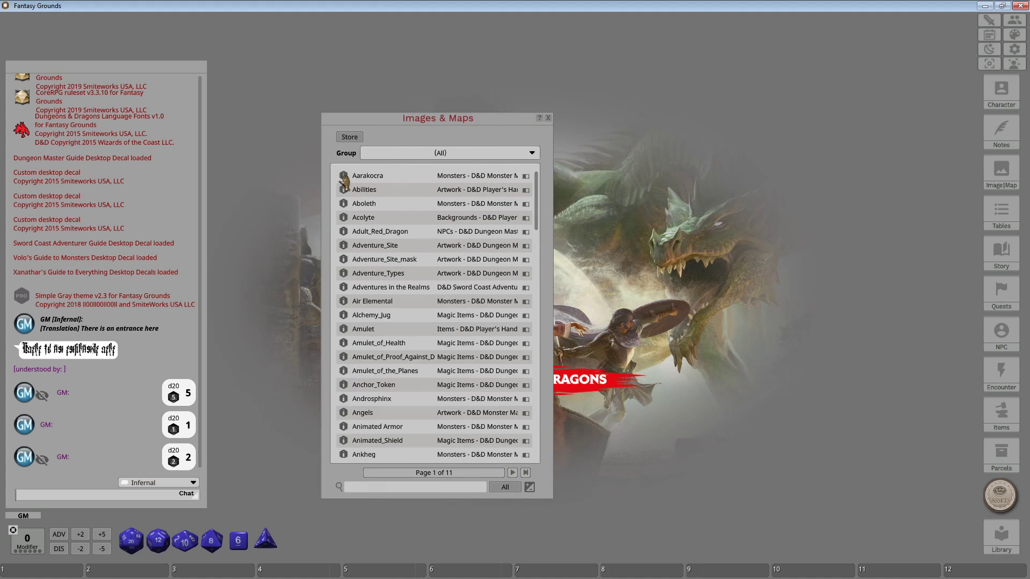
left_click(473, 173)
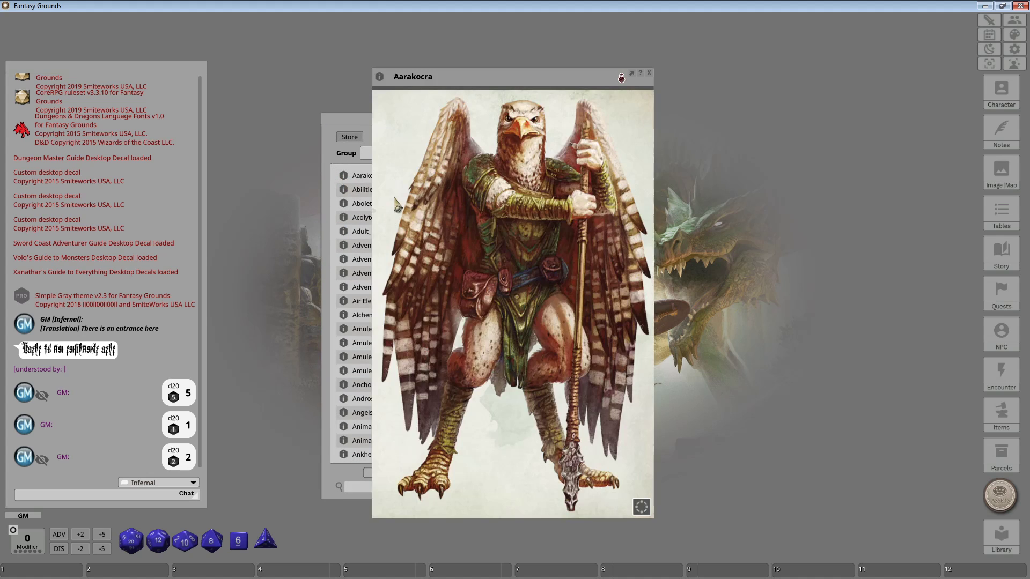
left_click(651, 71)
Filter the images by the group DD Dungeon Masters Guide - Maps, then preview Map-1 and close it.
left_click(428, 153)
scroll(479, 189, "down", 2)
scroll(449, 178, "up", 2)
scroll(451, 180, "down", 2)
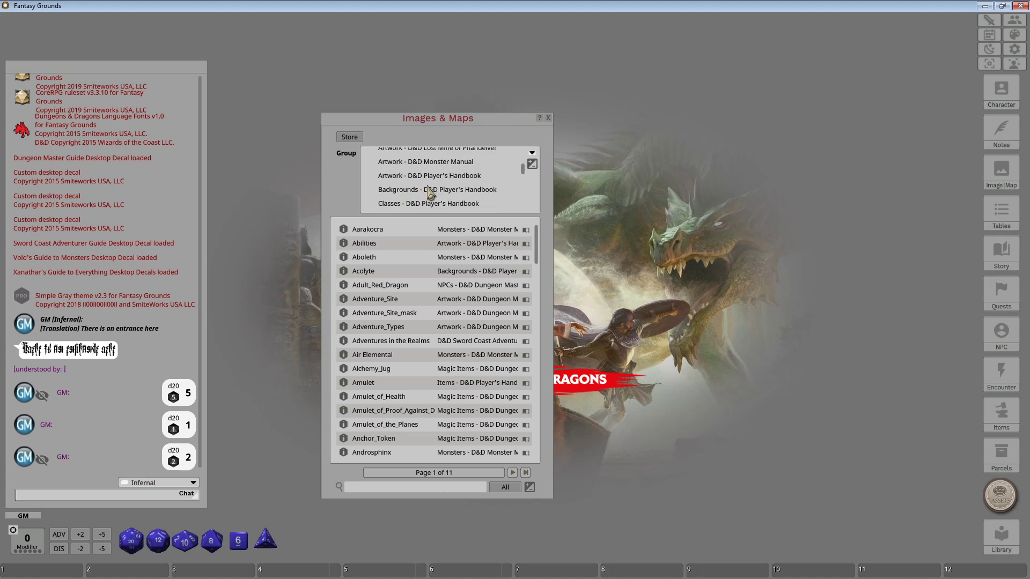
scroll(429, 188, "down", 1)
scroll(438, 187, "down", 1)
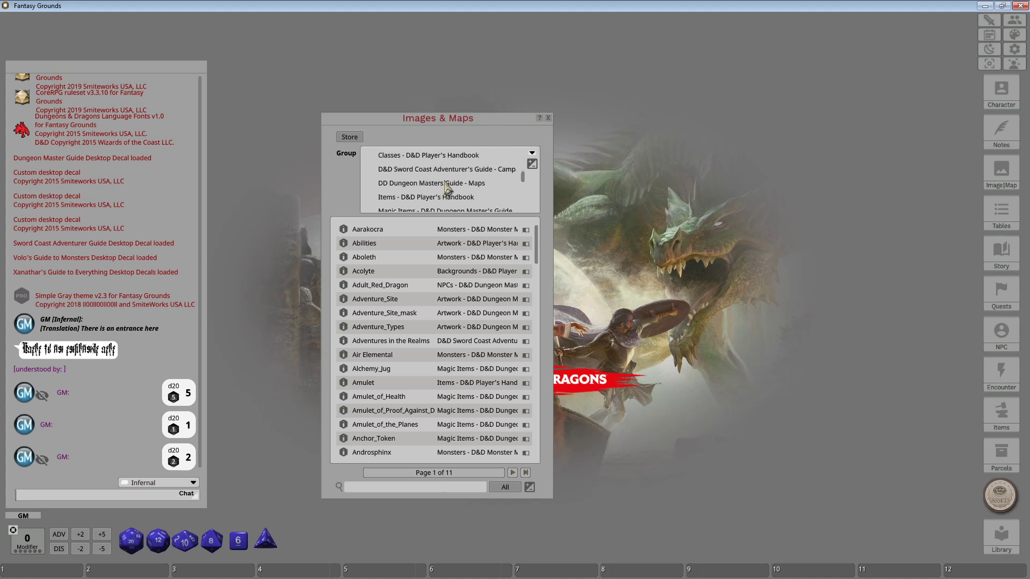
left_click(441, 183)
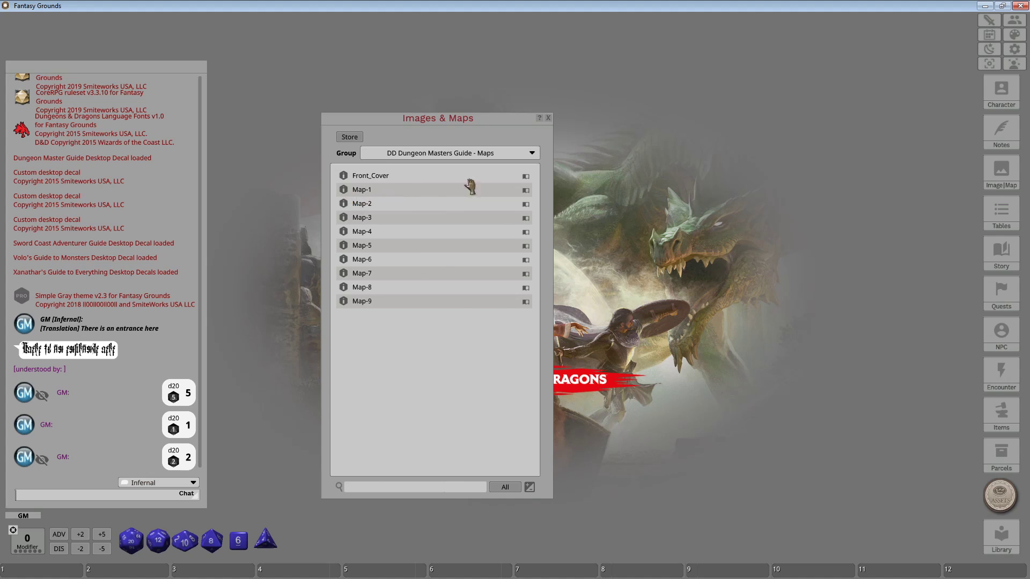
left_click(434, 190)
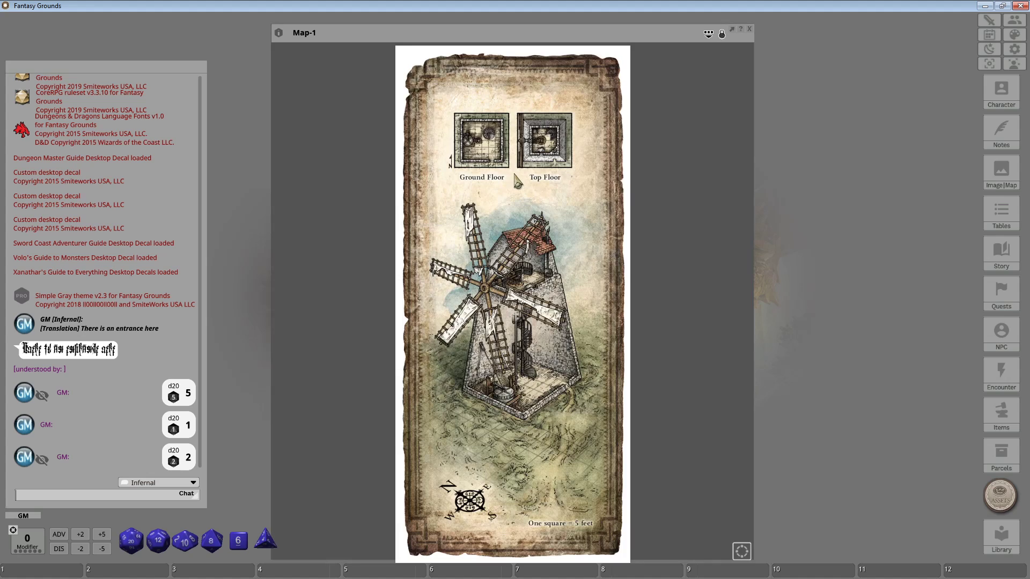
left_click(749, 29)
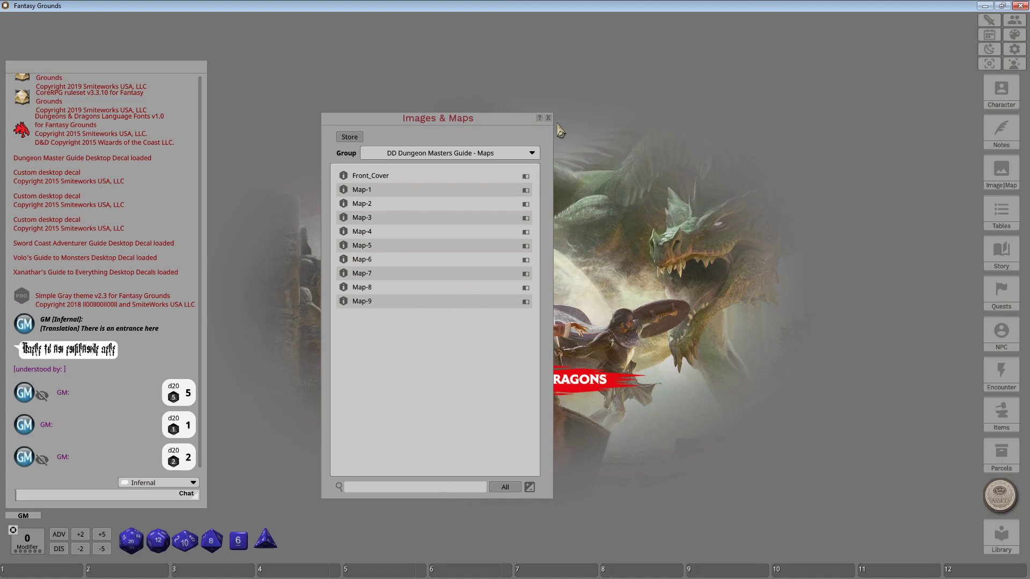
Filter the images by the group Items - D&D Player's Handbook and preview the Backpack image.
left_click(532, 153)
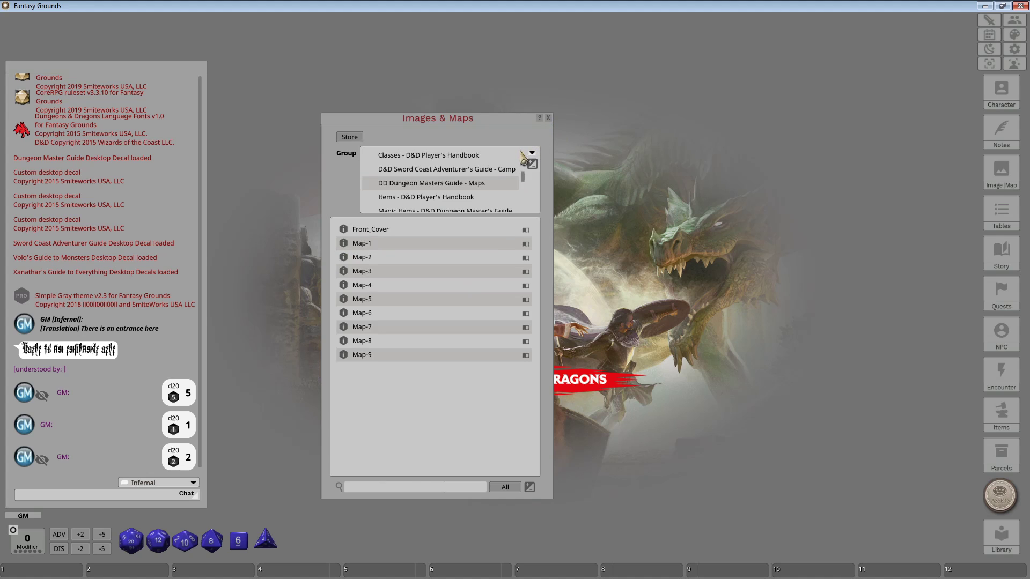
left_click(430, 198)
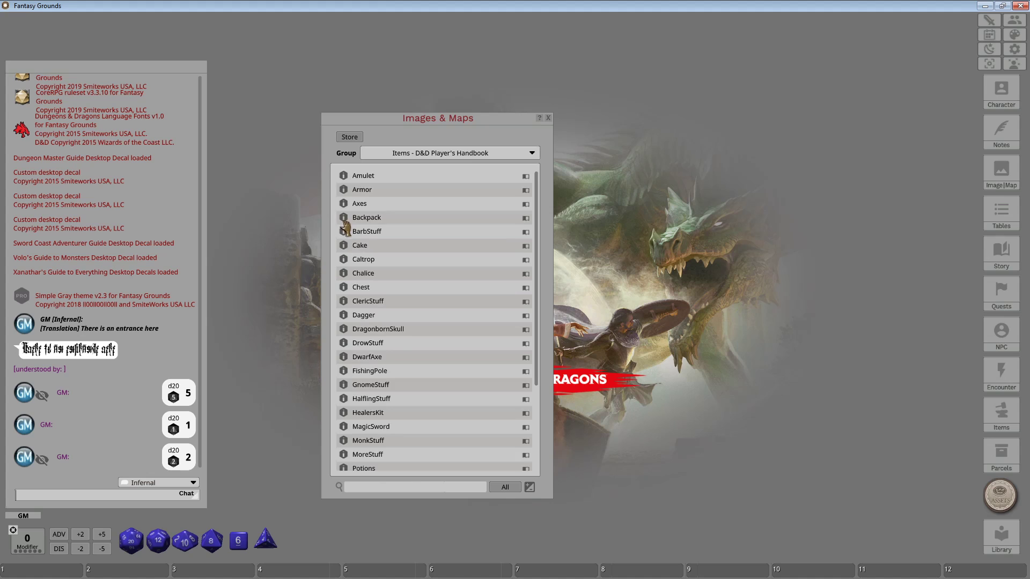
left_click(378, 217)
left_click(575, 232)
Filter the images by the group Races - D&D Dungeon Master's Guide, then preview the Elf image and close it.
left_click(447, 150)
scroll(501, 179, "down", 1)
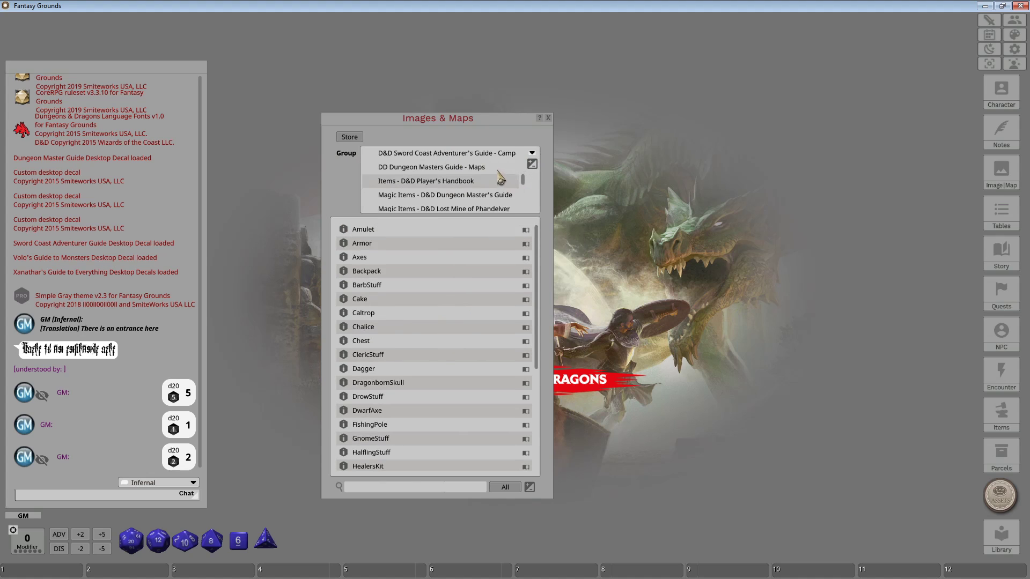
scroll(480, 182, "down", 6)
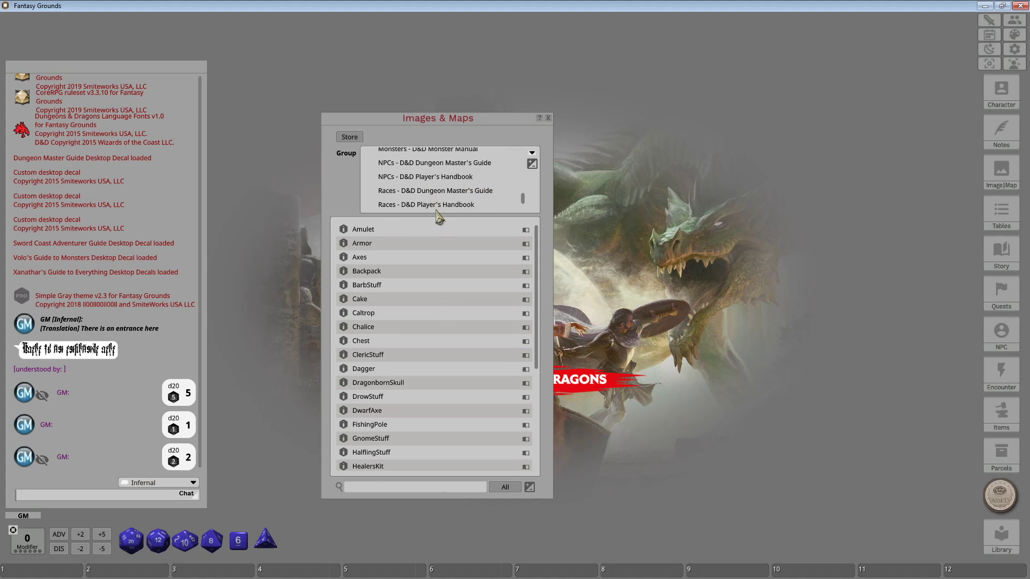
left_click(419, 189)
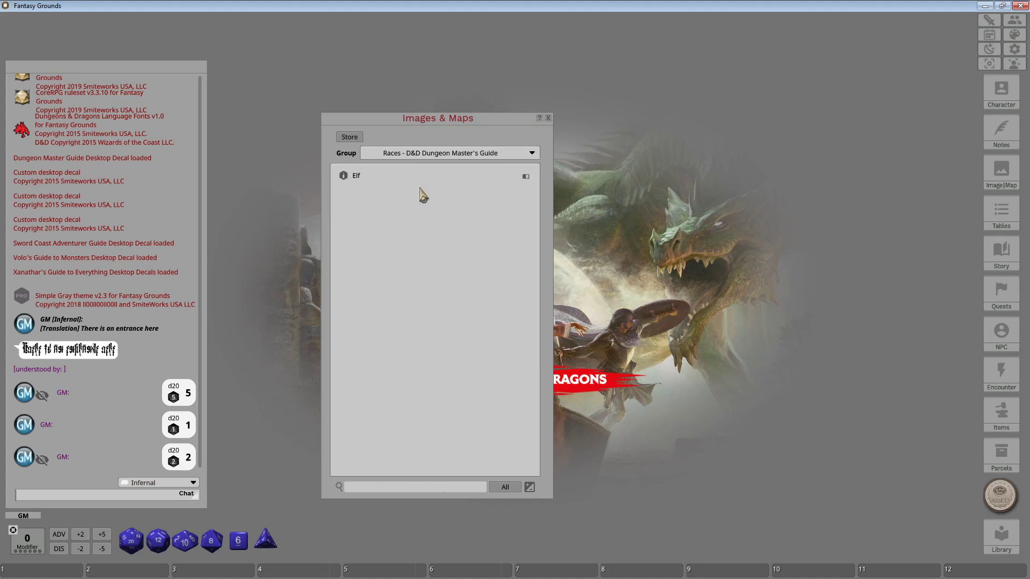
left_click(356, 177)
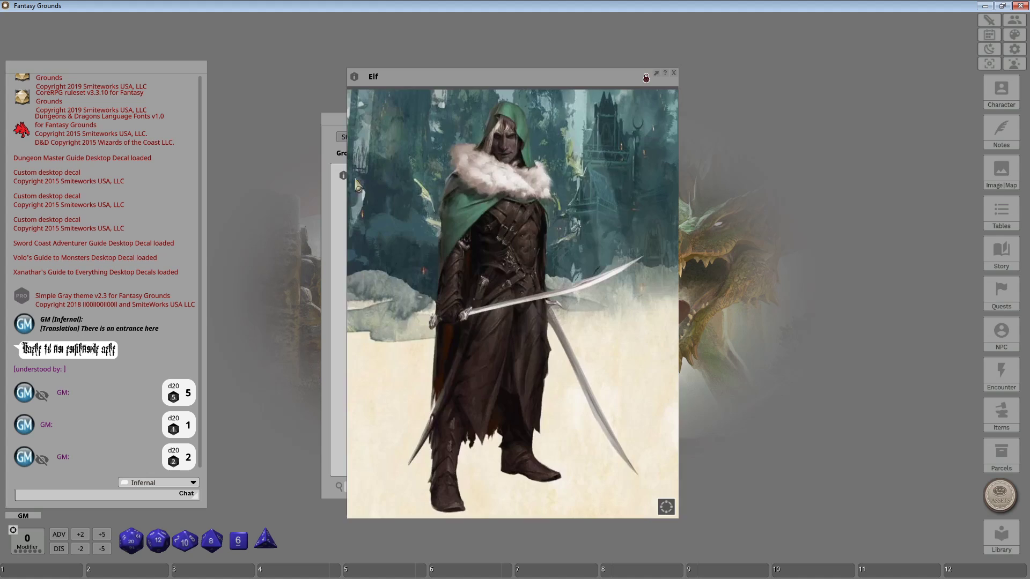
left_click(674, 77)
Reset the Images & Maps group filter to (All).
left_click(443, 155)
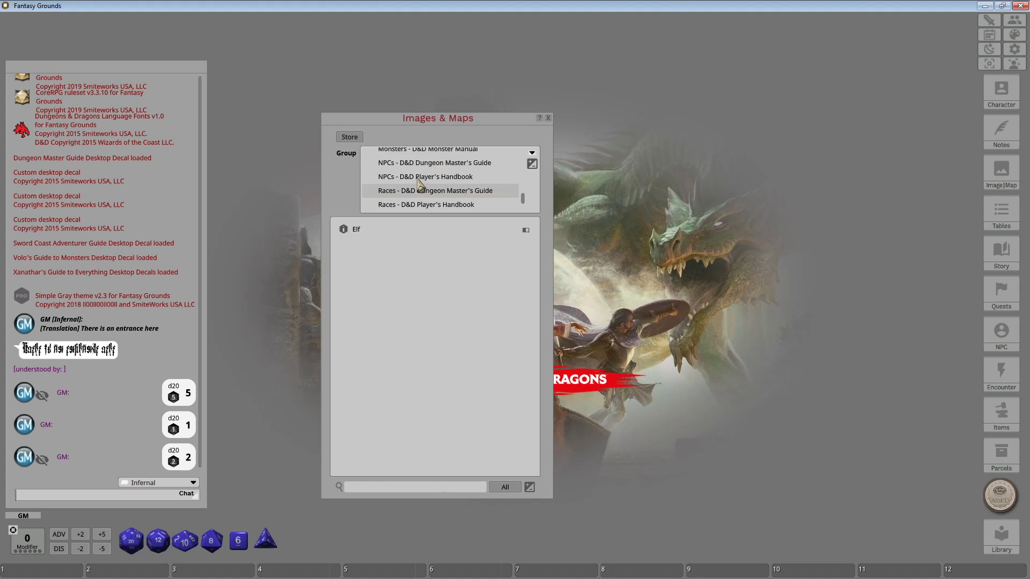
scroll(452, 204, "up", 5)
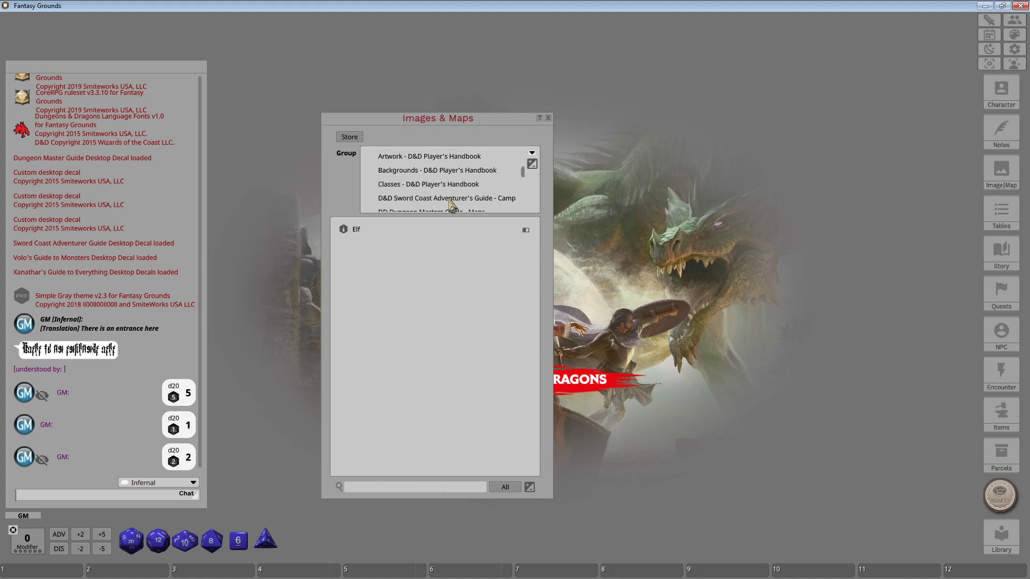
left_click(396, 154)
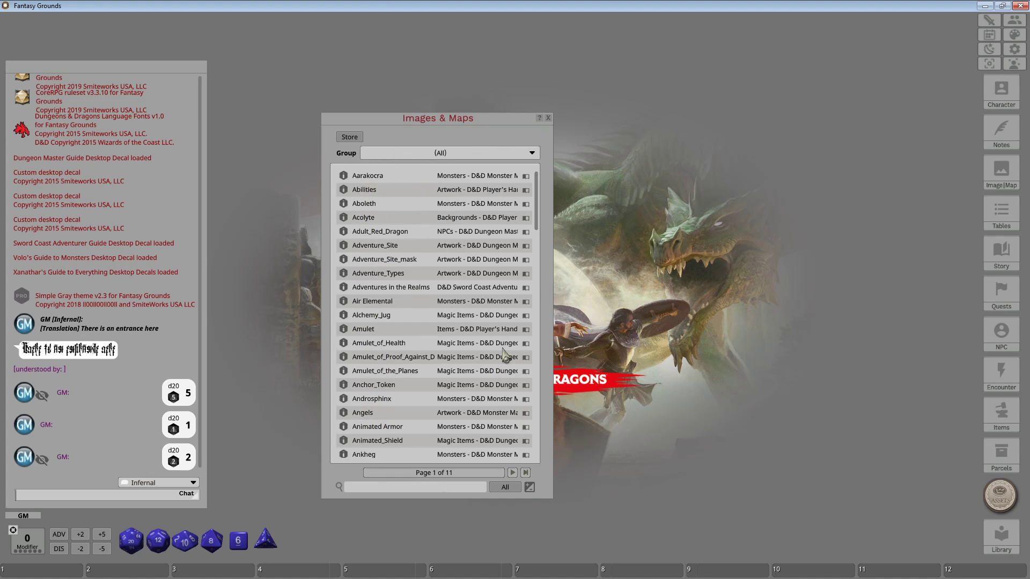
Preview the Aarakocra image and bring up its radial options, then dismiss them and close the image.
left_click(391, 155)
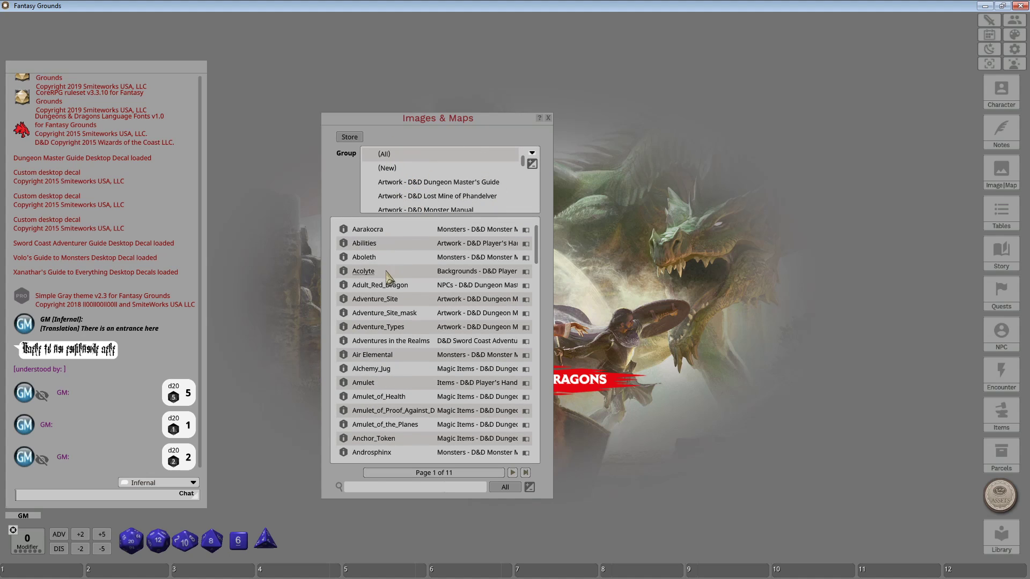
left_click(366, 230)
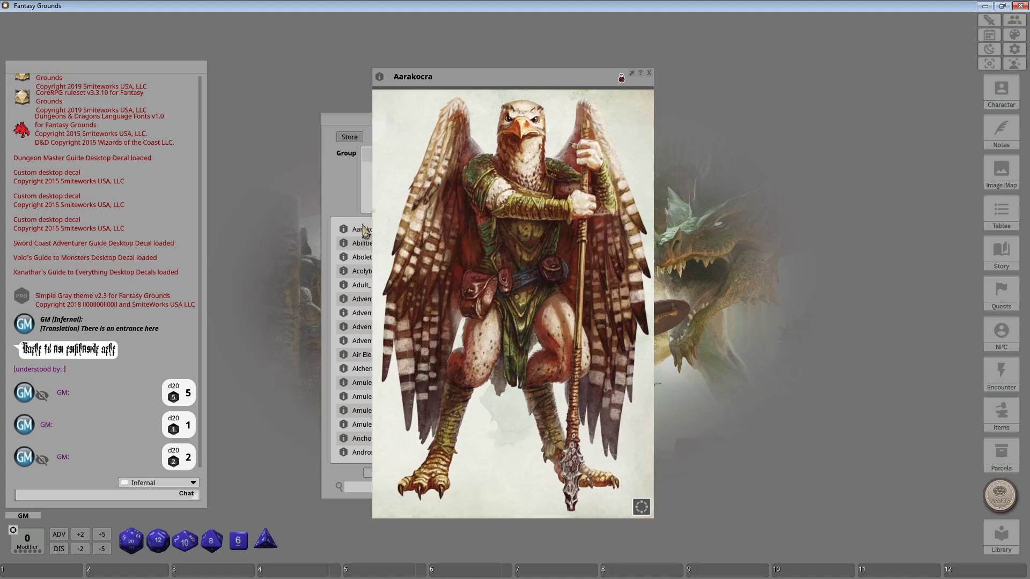
right_click(493, 279)
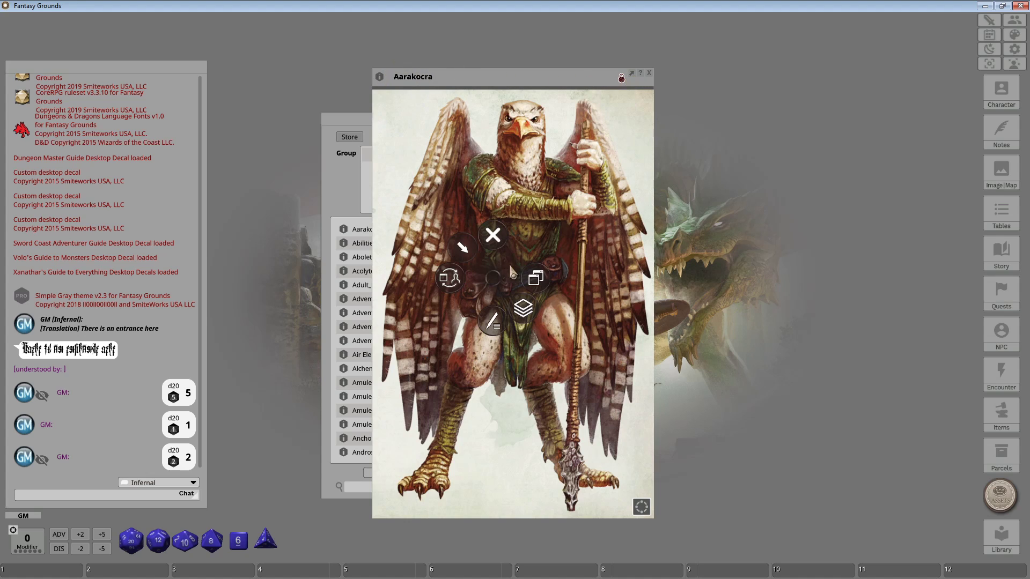
left_click(566, 78)
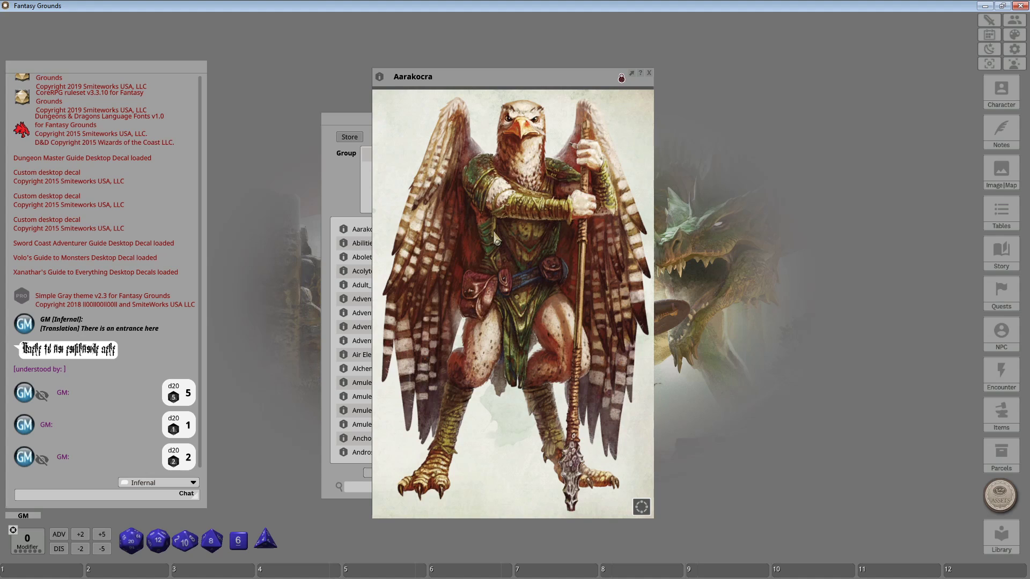
left_click(649, 73)
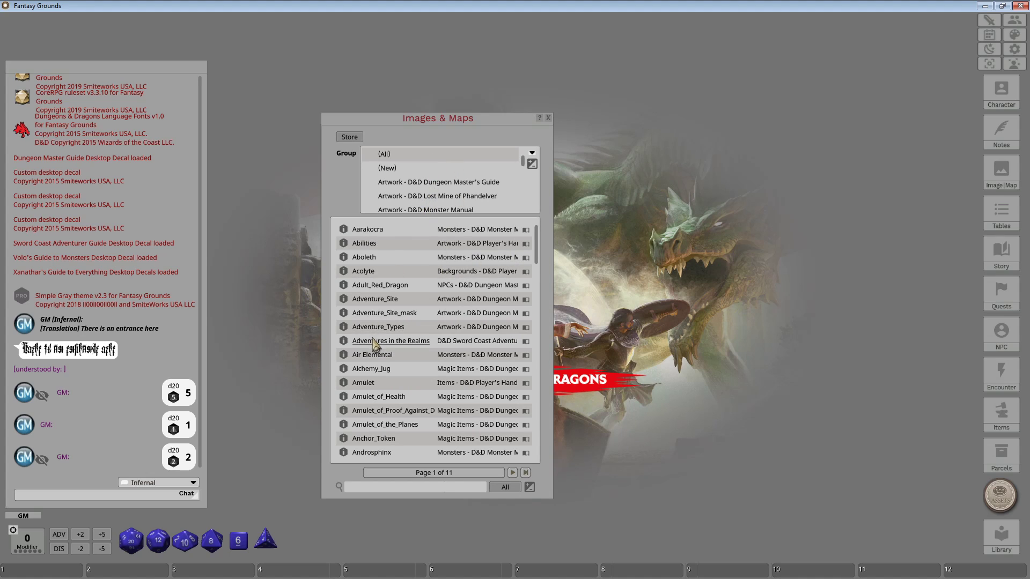
Filter the images by the group DD Dungeon Masters Guide - Maps and open Map-9.
scroll(441, 193, "down", 2)
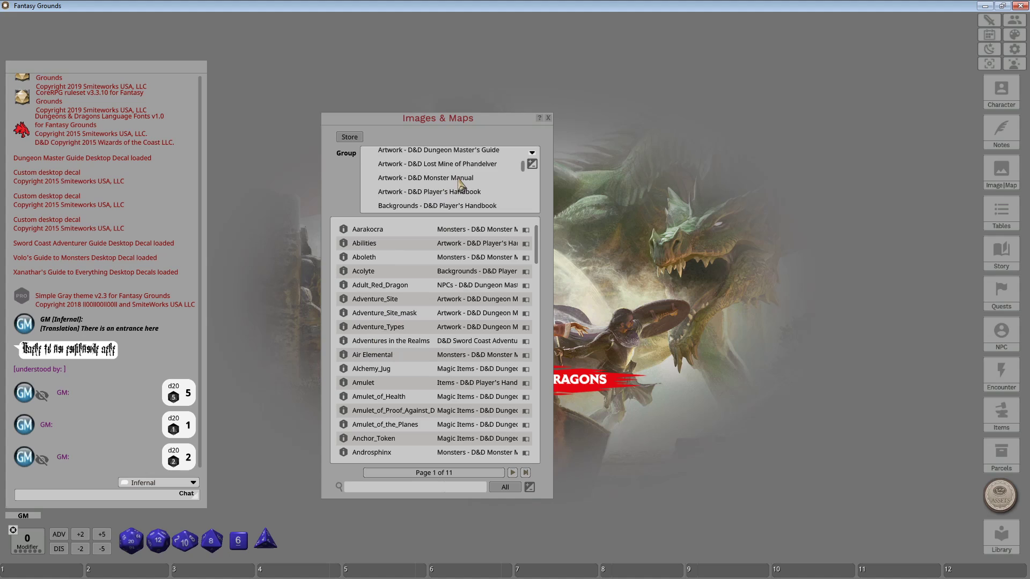
scroll(450, 190, "down", 3)
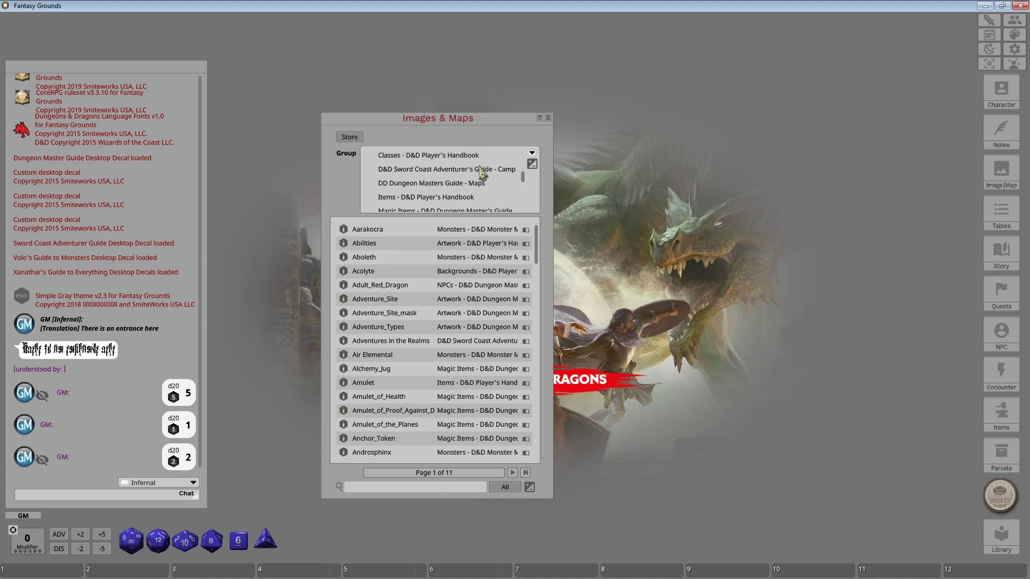
left_click(455, 184)
left_click(357, 301)
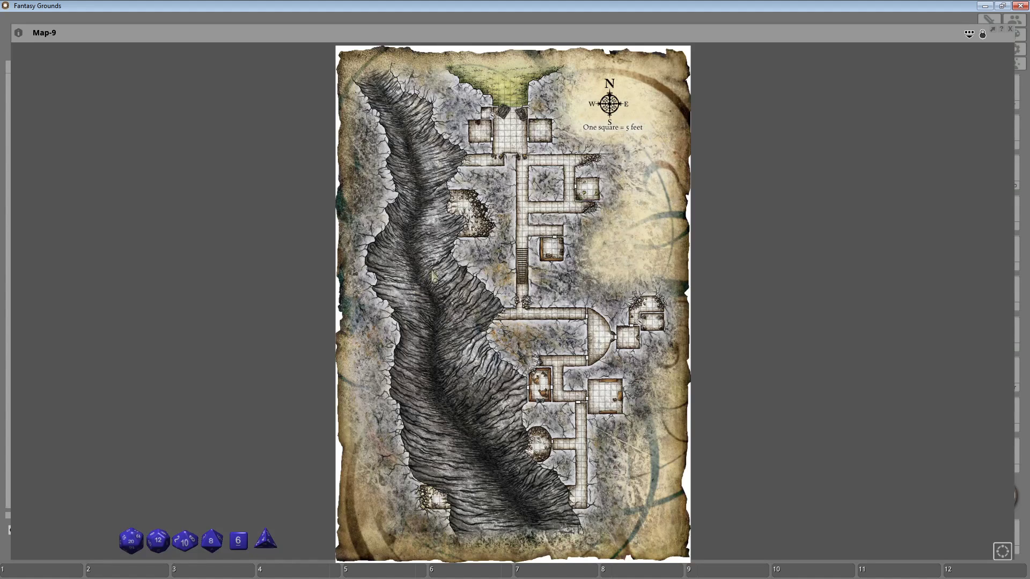
Bring up the radial options on Map-9, then close the map and the Images & Maps list.
right_click(472, 244)
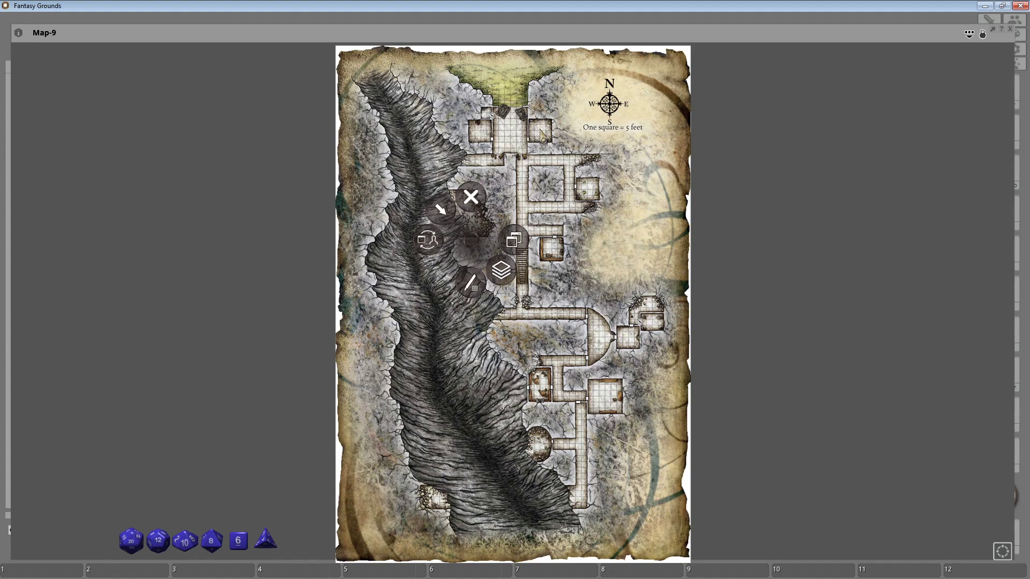
left_click(1011, 33)
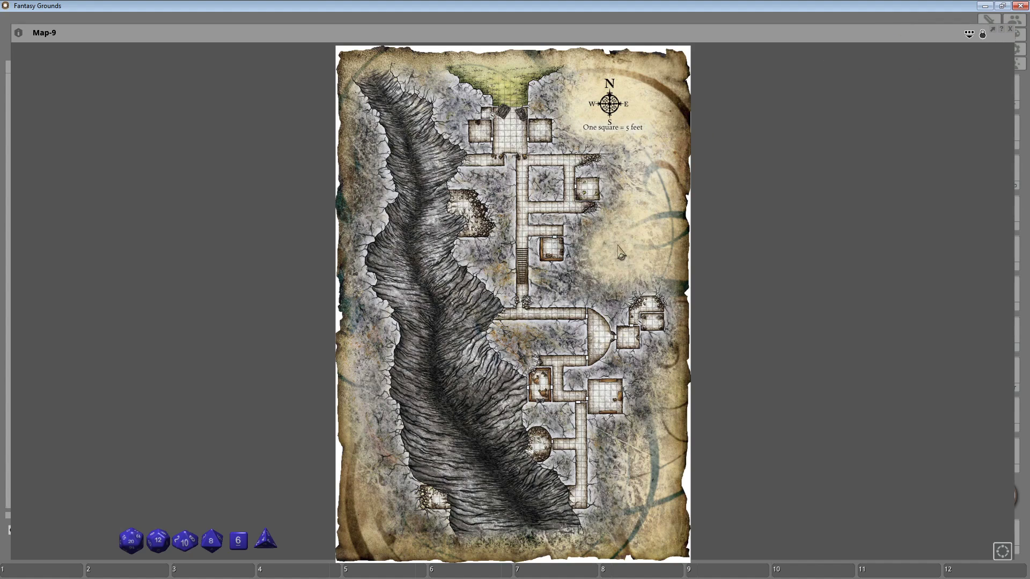
left_click(1012, 30)
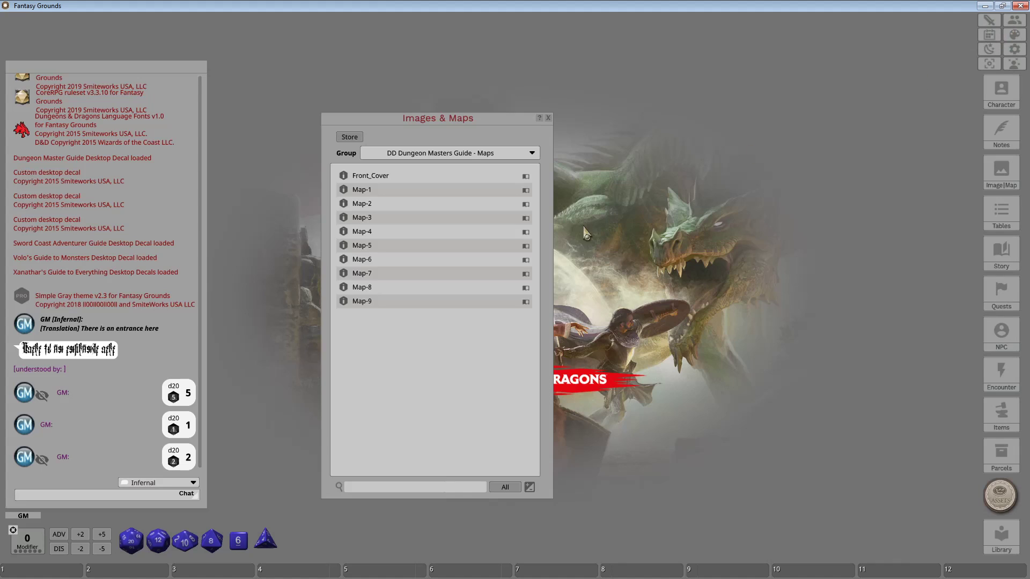
left_click(552, 122)
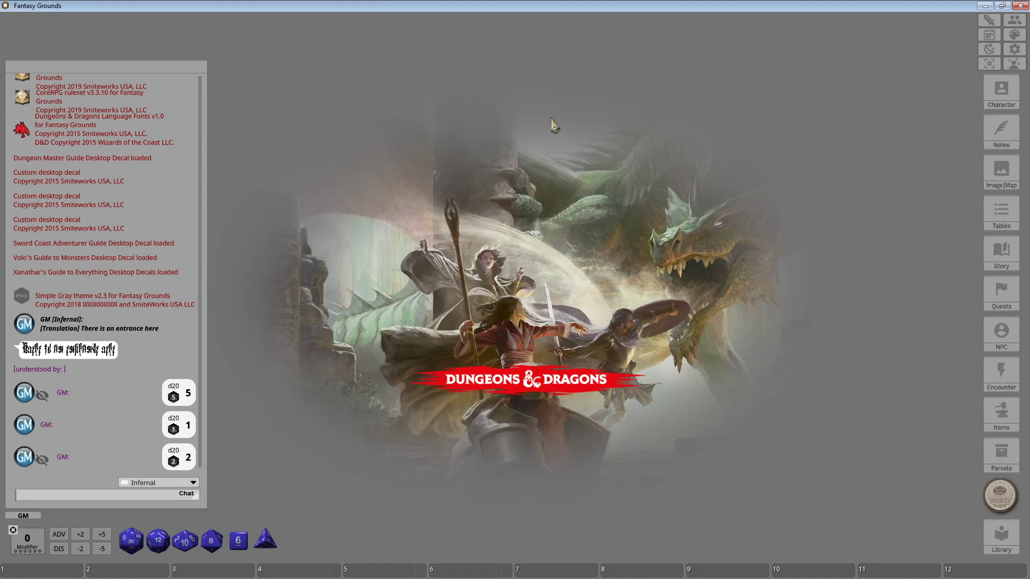
Open the Tables list, skim its entries and filter them by the group DD DMG Chptr 7: Treasure.
left_click(1001, 212)
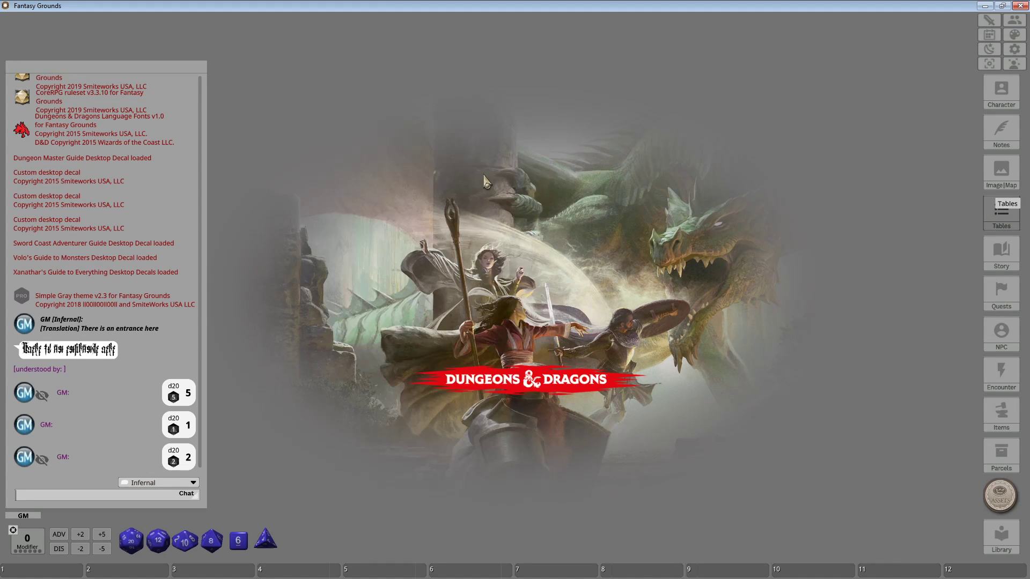
scroll(494, 239, "down", 4)
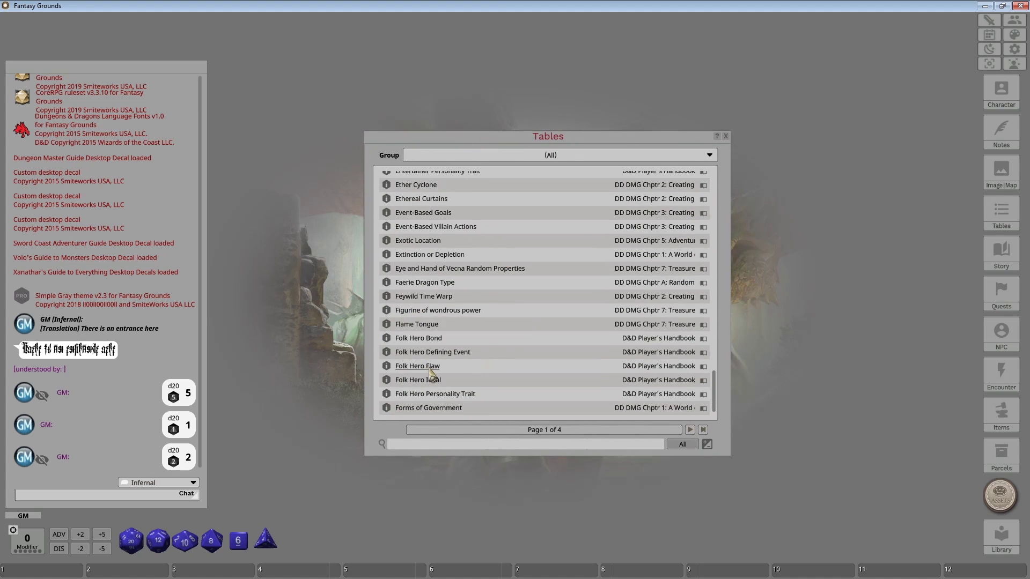
scroll(430, 372, "up", 12)
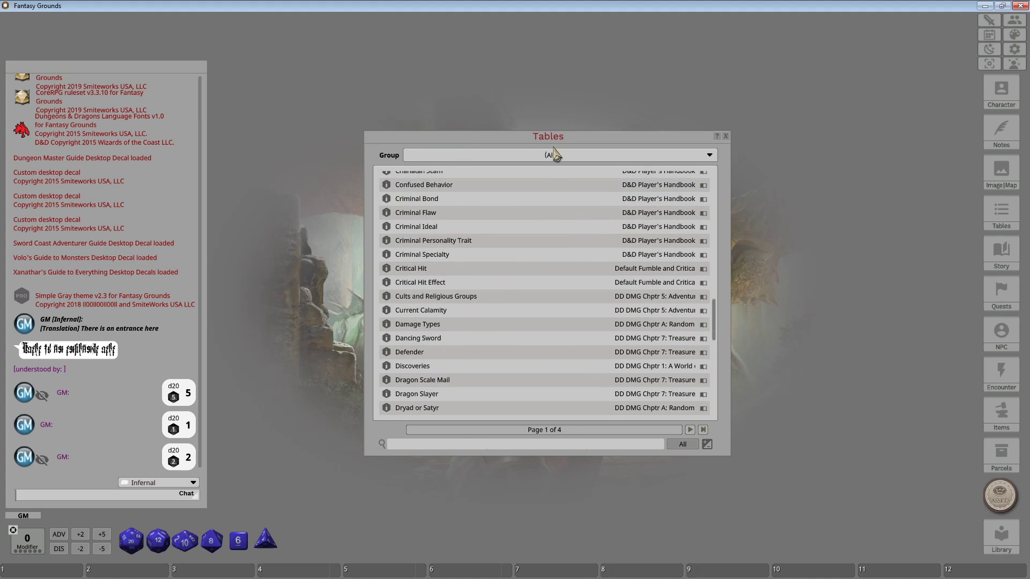
left_click(555, 154)
scroll(507, 212, "down", 3)
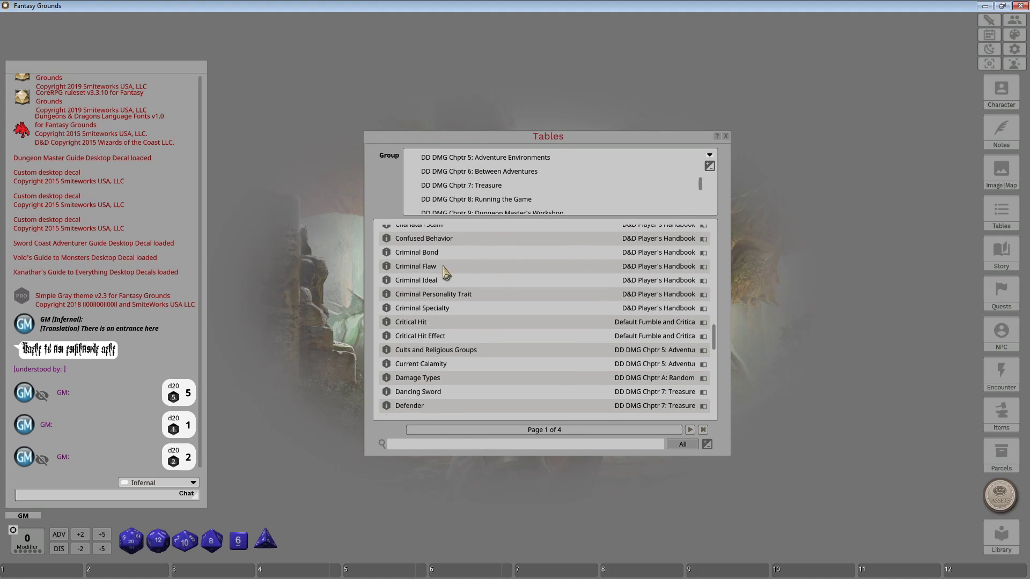
left_click(460, 216)
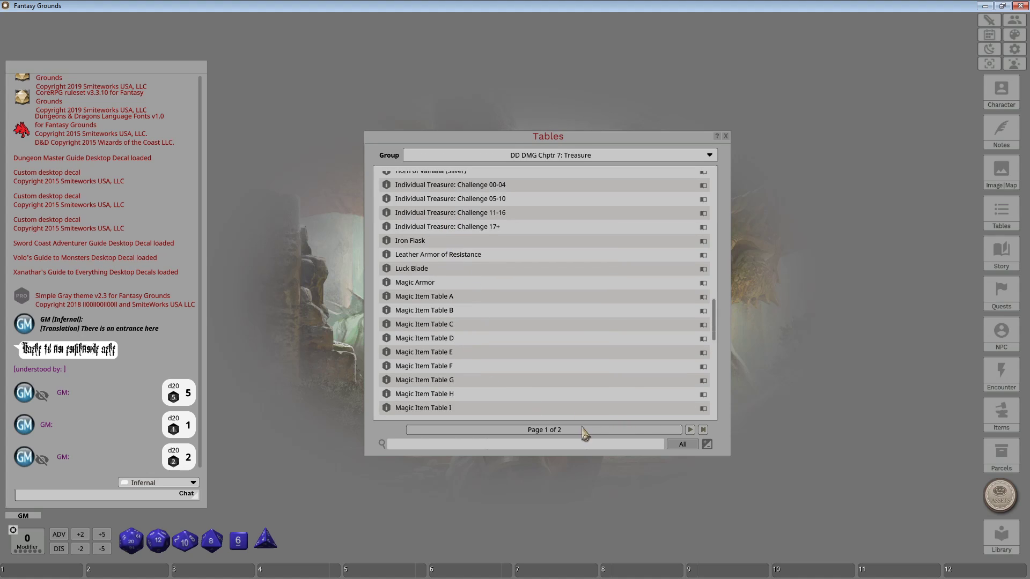
Filter the tables by the group DD DMG Chptr A: Random Dungeon.
left_click(536, 157)
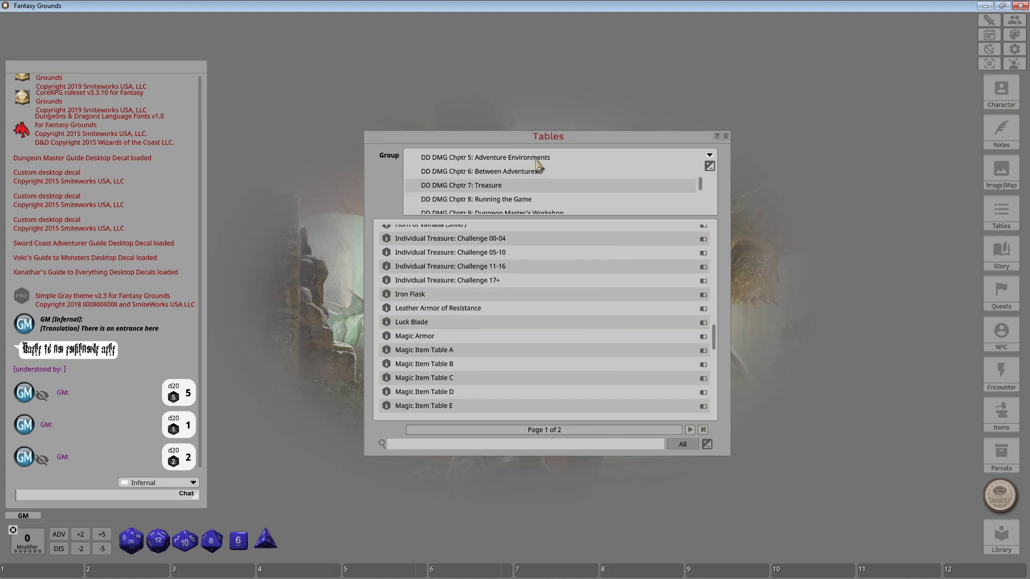
scroll(524, 191, "down", 2)
left_click(512, 188)
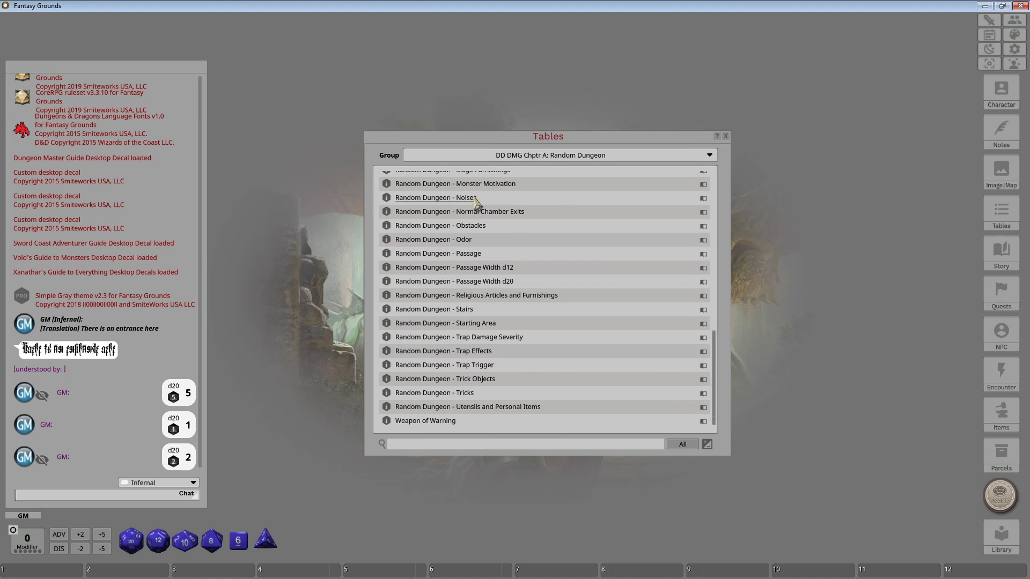
Filter the tables by the group Default Fumble and Critical Hit Tables, then view the Critical Hit table and close it.
left_click(518, 157)
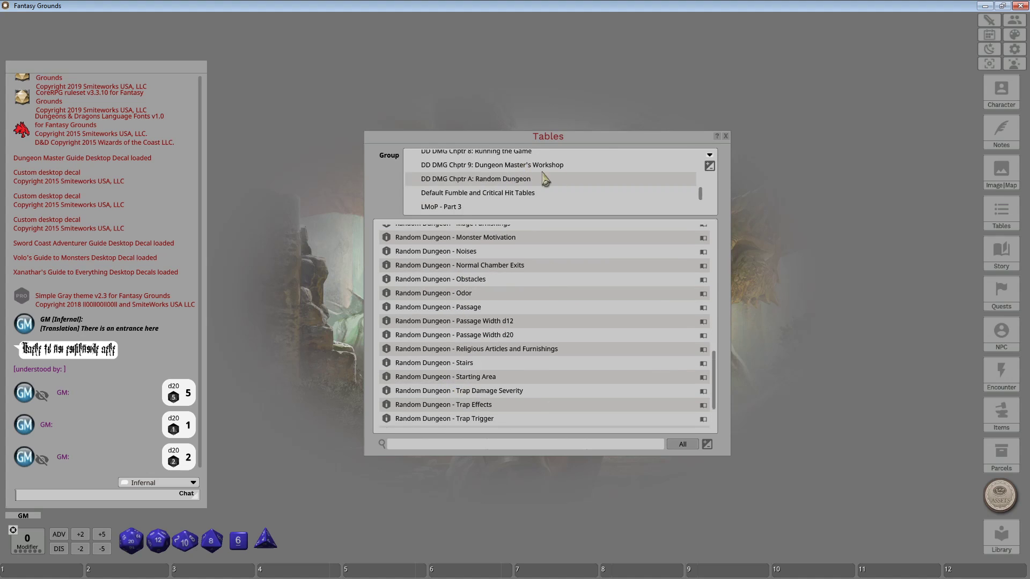
left_click(504, 194)
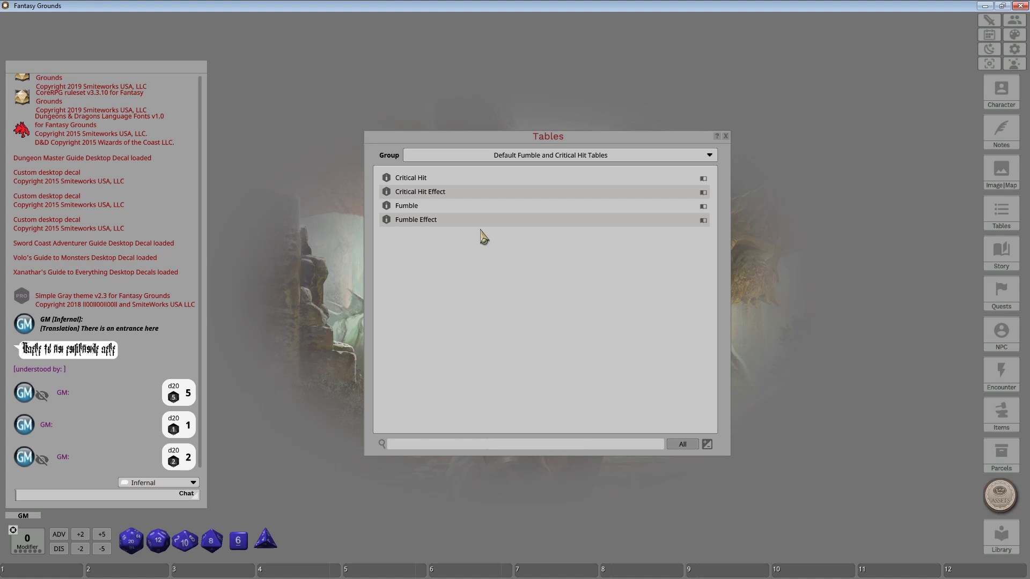
left_click(410, 179)
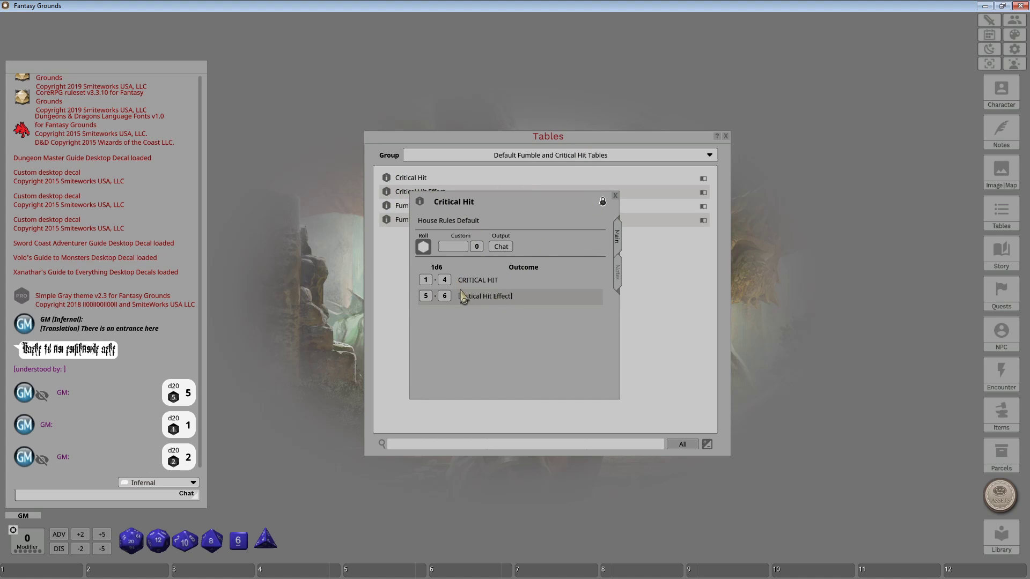
left_click(615, 195)
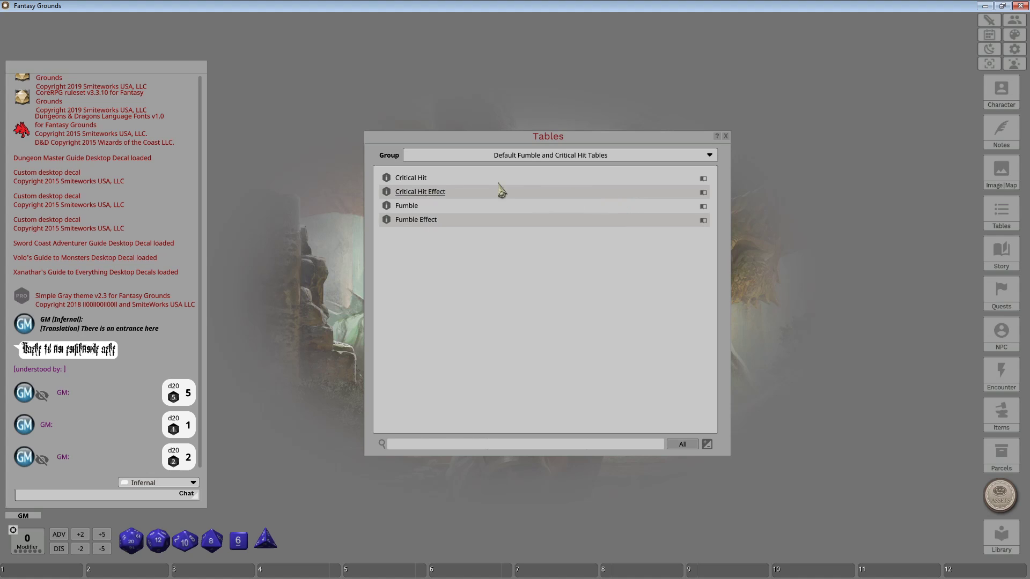
View the entries of the Critical Hit Effect table, then close it.
left_click(423, 192)
scroll(533, 370, "down", 8)
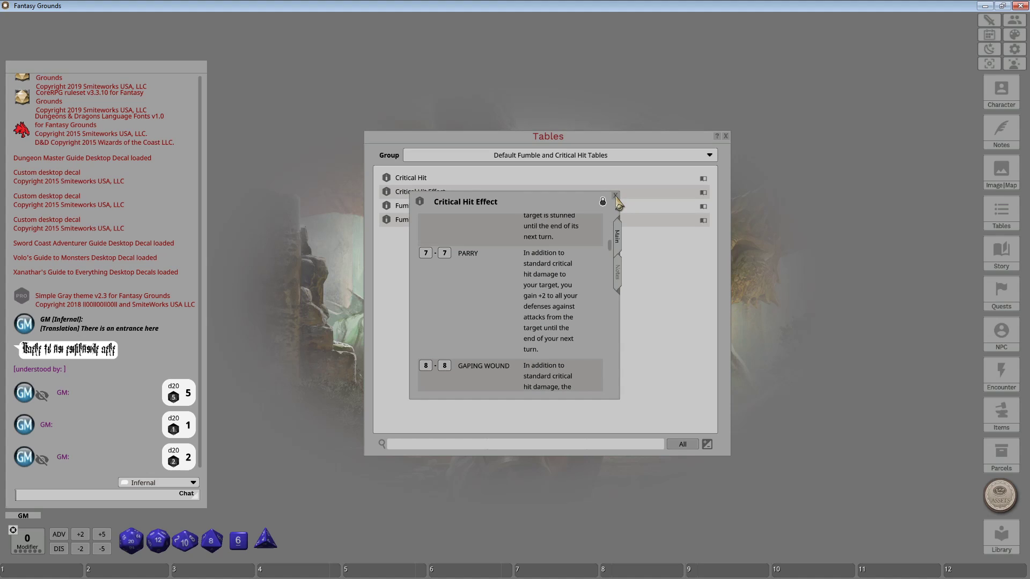
left_click(616, 196)
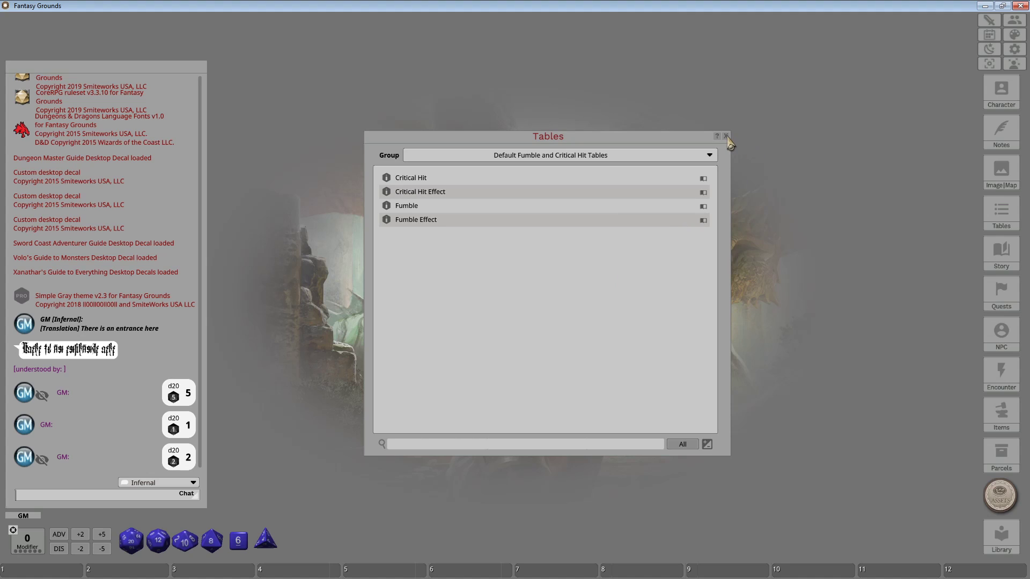
Filter the tables by DD DMG Chptr 7: Treasure, browse through the magic item tables and close the Tables list.
left_click(567, 156)
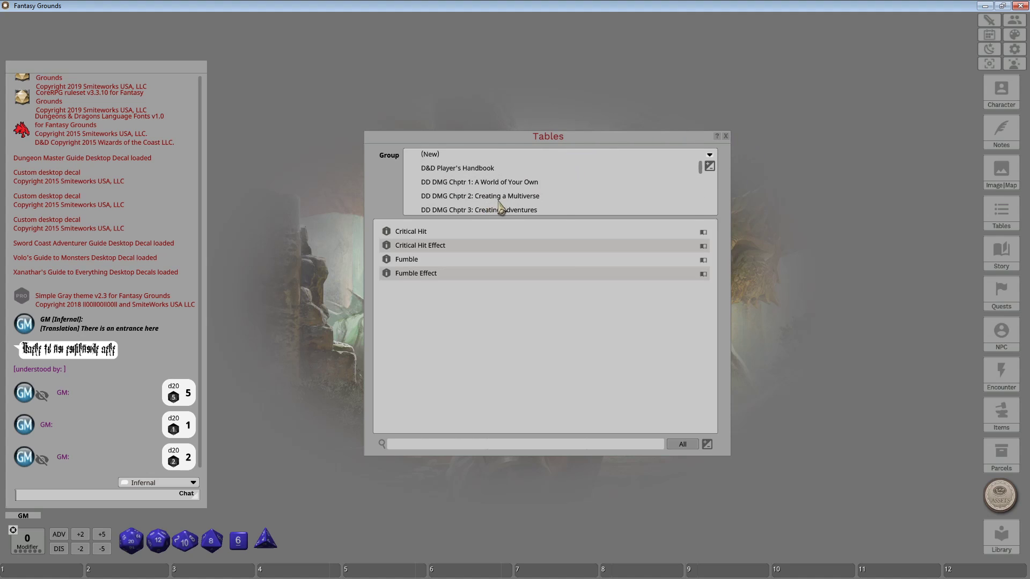
scroll(501, 194, "down", 3)
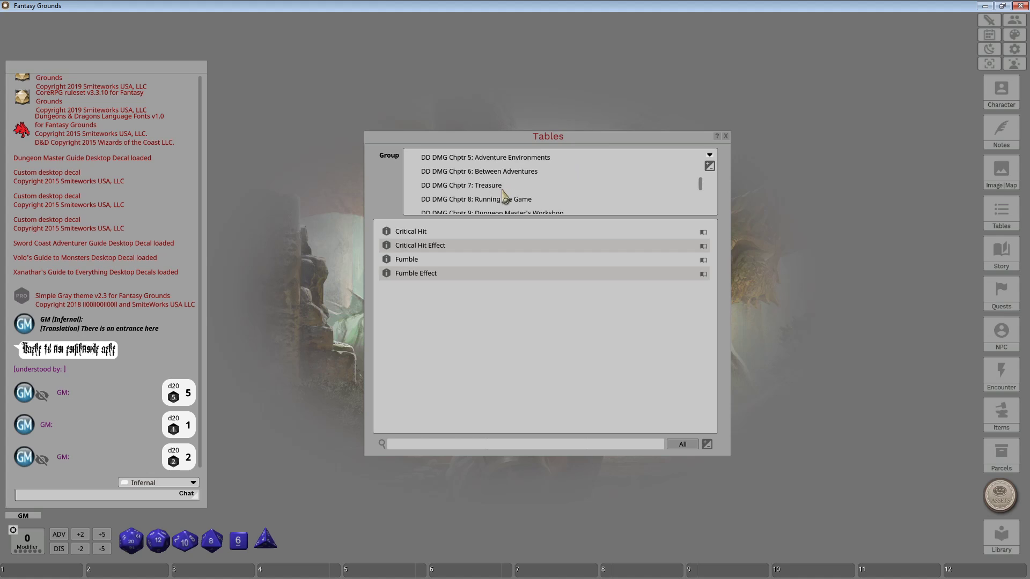
left_click(502, 186)
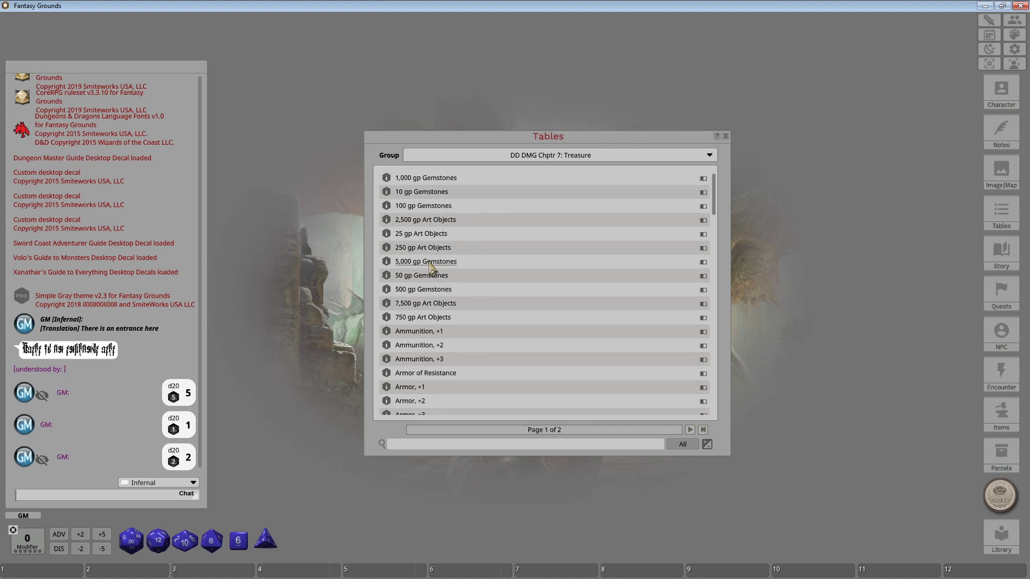
scroll(430, 266, "down", 15)
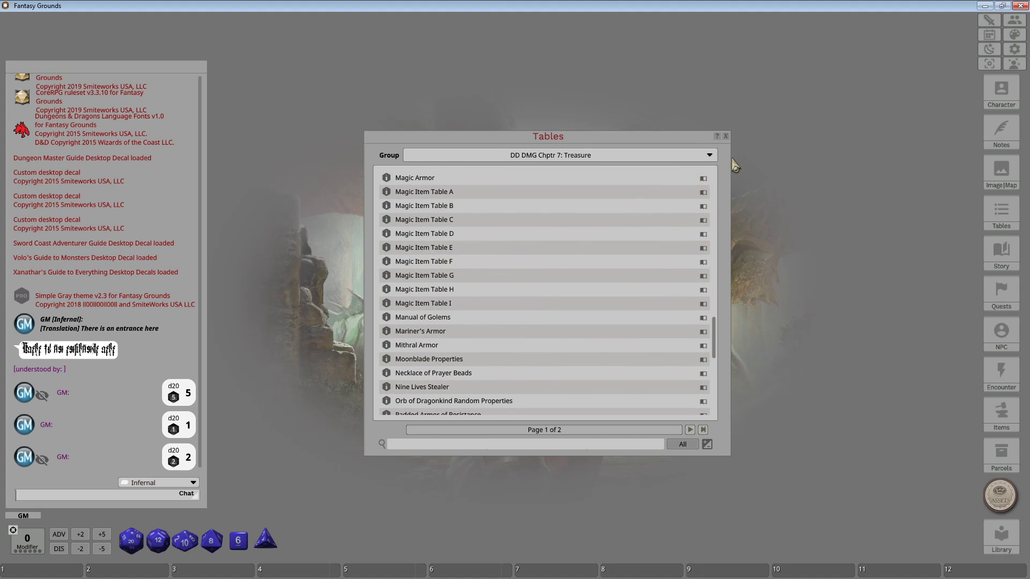
left_click(726, 136)
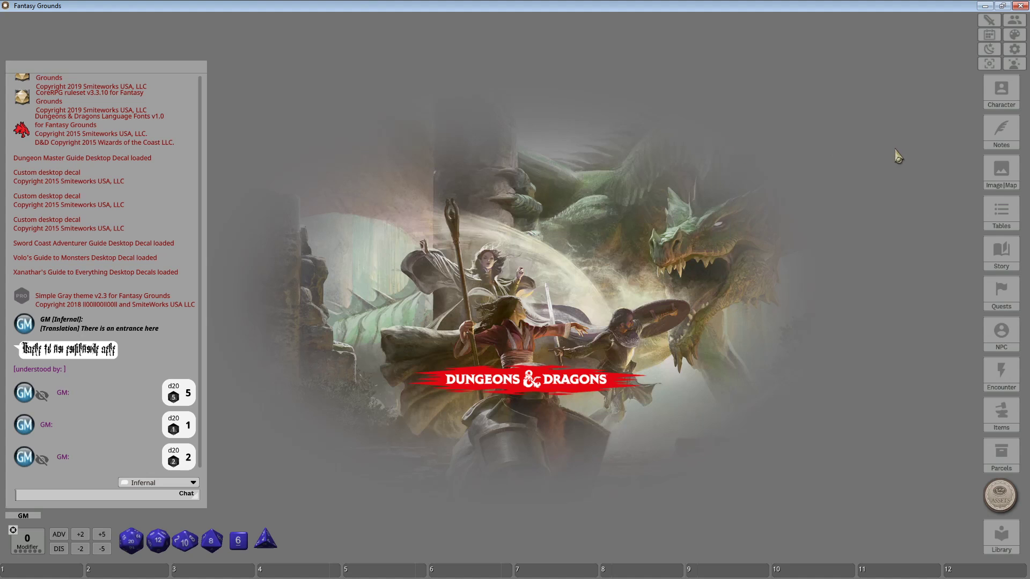
Open the Story list, reposition and lengthen its window, and browse the Lost Mine of Phandelver entries.
left_click(1001, 254)
left_click(606, 222)
left_click_drag(528, 186, 436, 105)
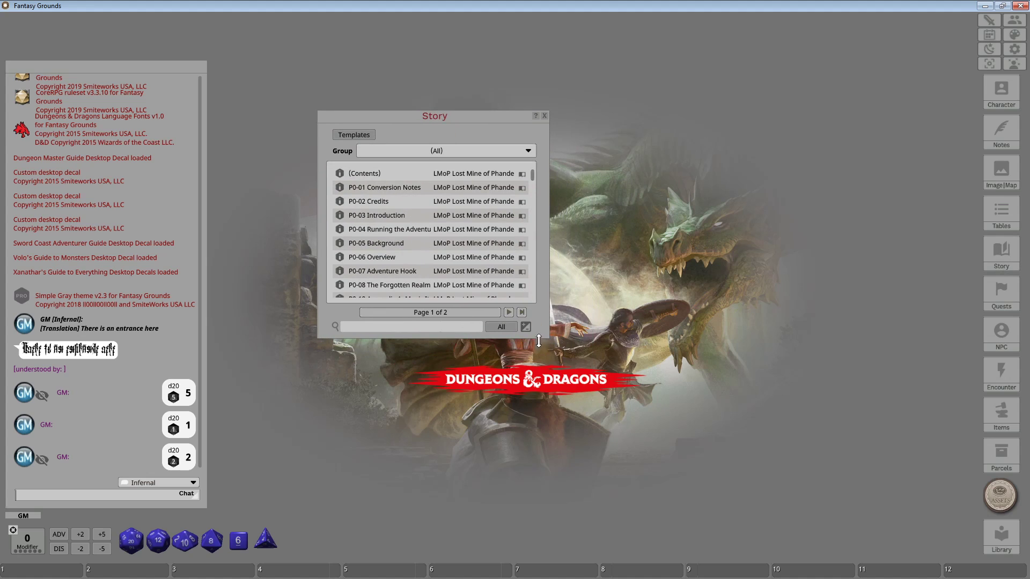
left_click_drag(540, 338, 540, 546)
scroll(505, 366, "down", 20)
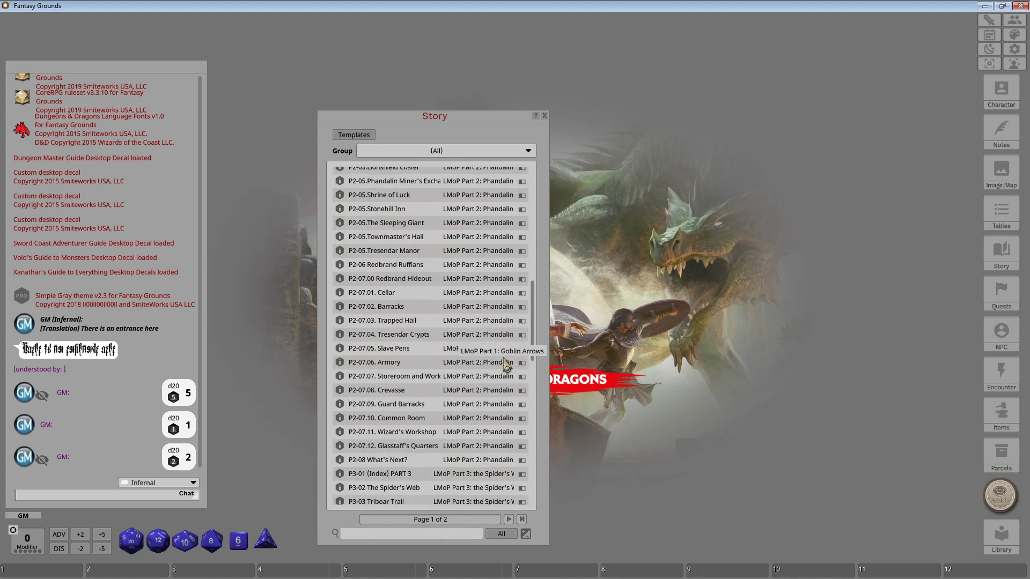
Browse the remaining Story entries through page 2, then return to page 1.
scroll(505, 366, "down", 3)
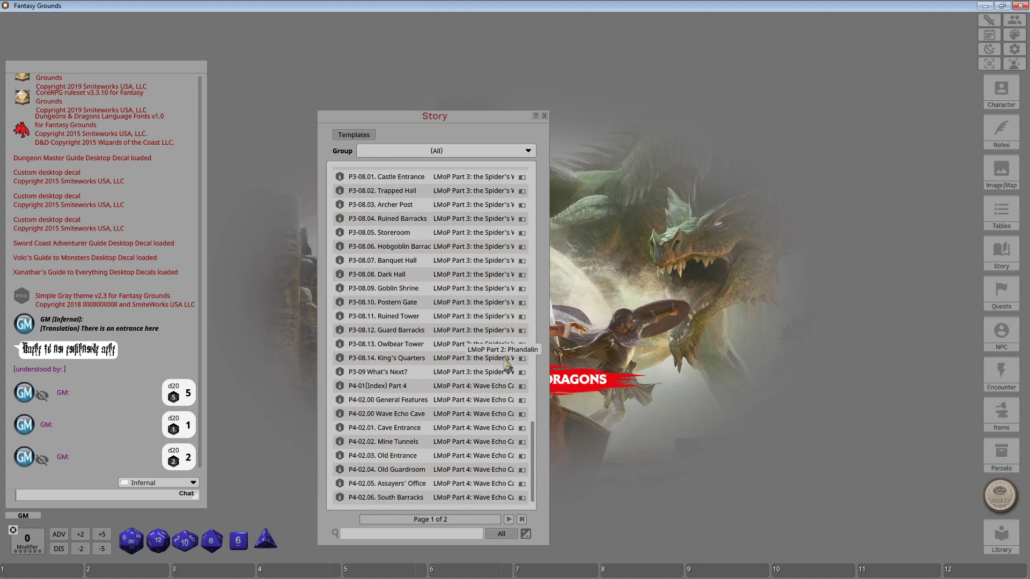
left_click(509, 520)
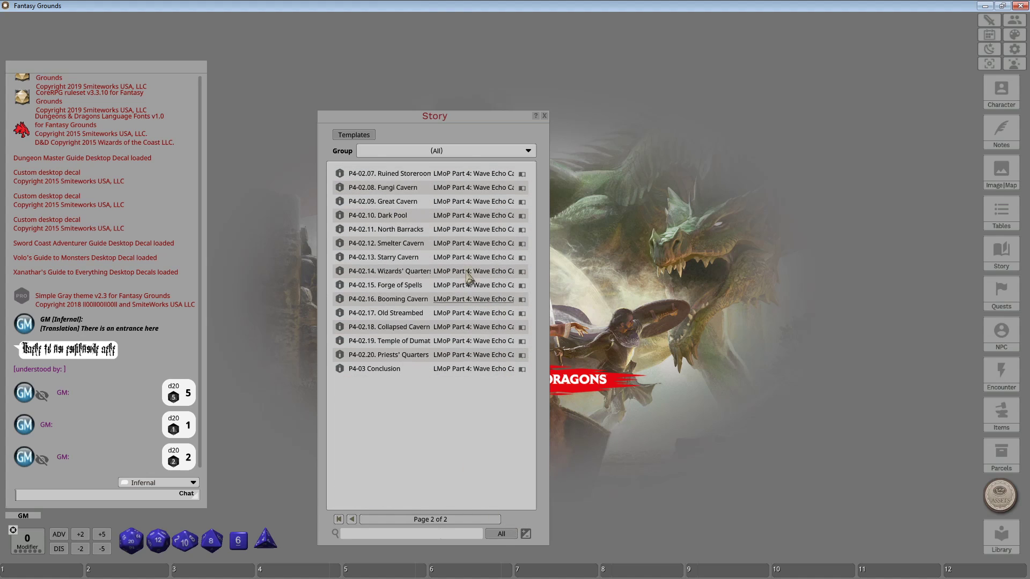
left_click(352, 519)
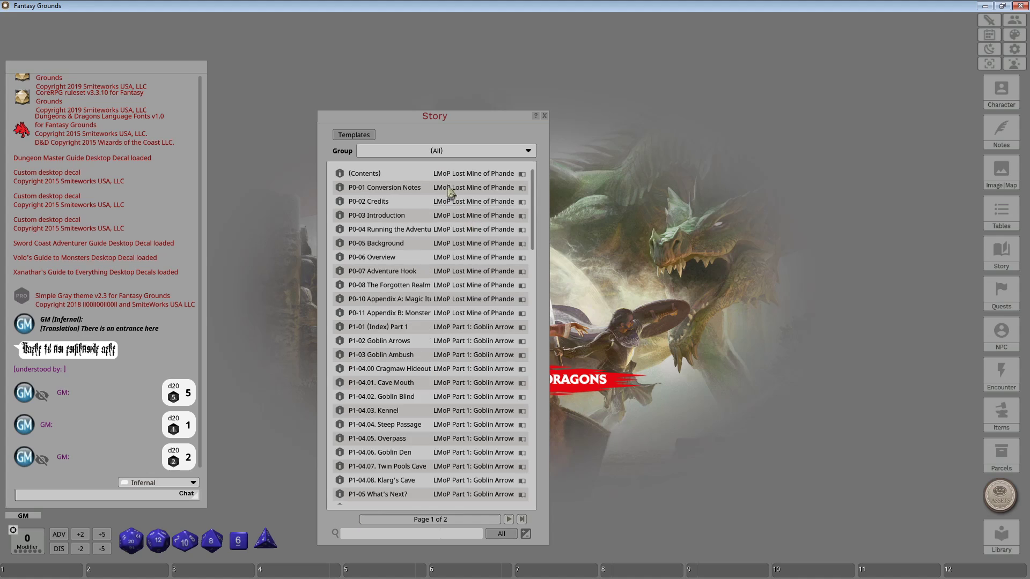
Filter the Story list by the group LMoP Lost Mine of Phandelver, then view the P0-02 Credits entry and close it.
left_click(479, 174)
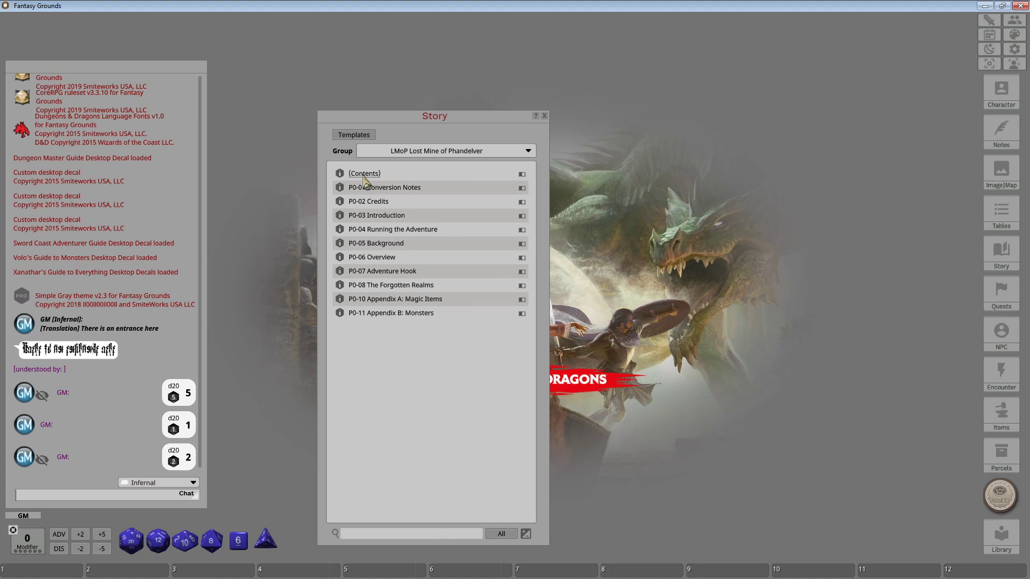
left_click(421, 156)
left_click(429, 197)
left_click(431, 152)
left_click(440, 180)
left_click(378, 202)
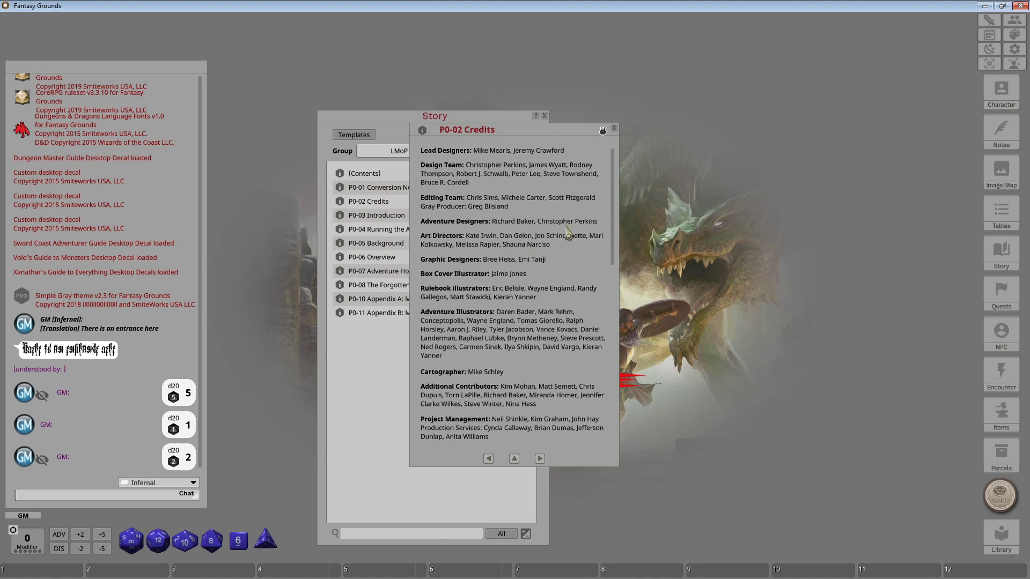
left_click(614, 130)
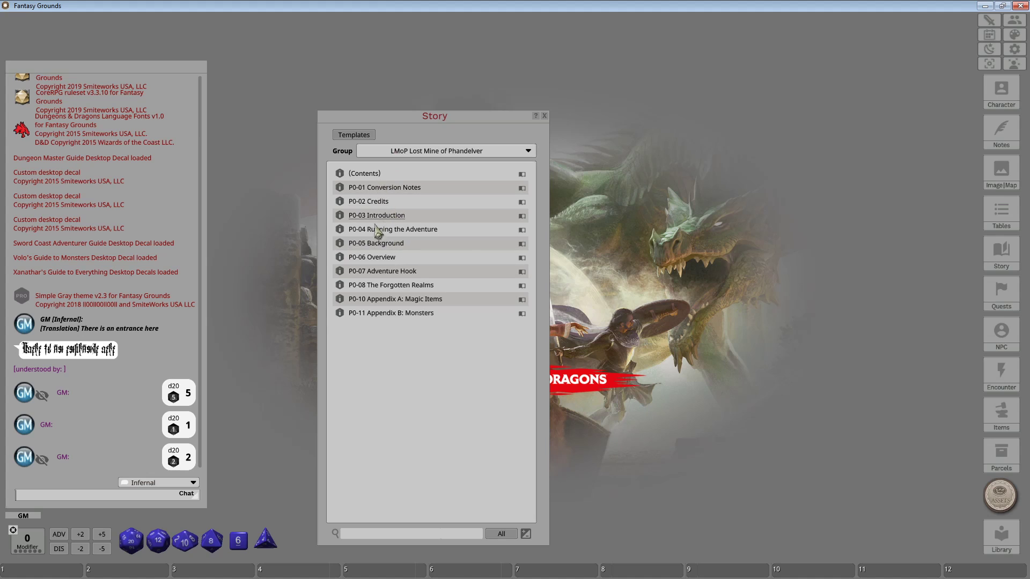
Filter the stories by LMoP Part 1: Goblin Arrows, then view and close the P1-01 (Index) Part 1 and P1-02 Goblin Arrows entries.
left_click(449, 153)
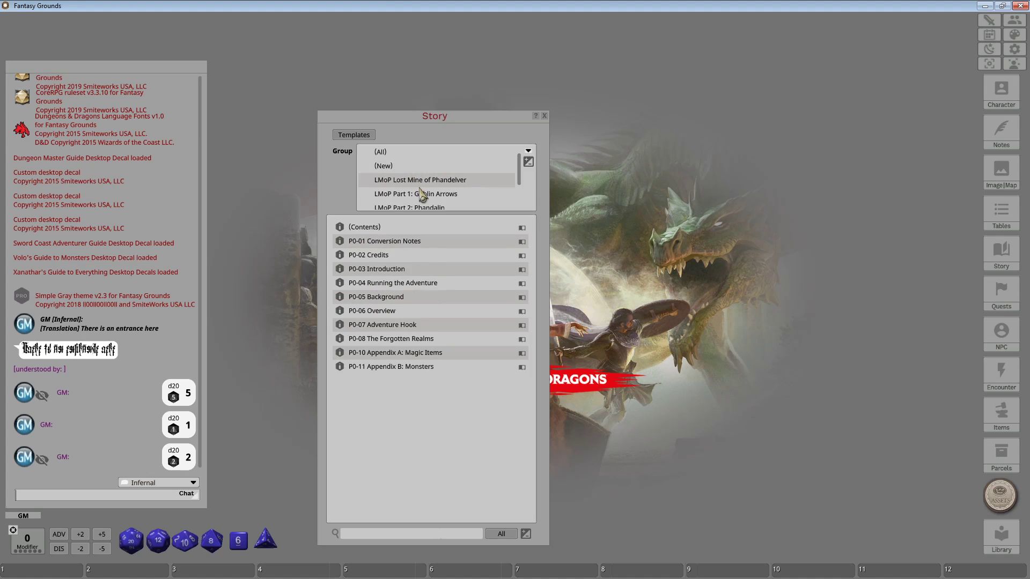
left_click(430, 195)
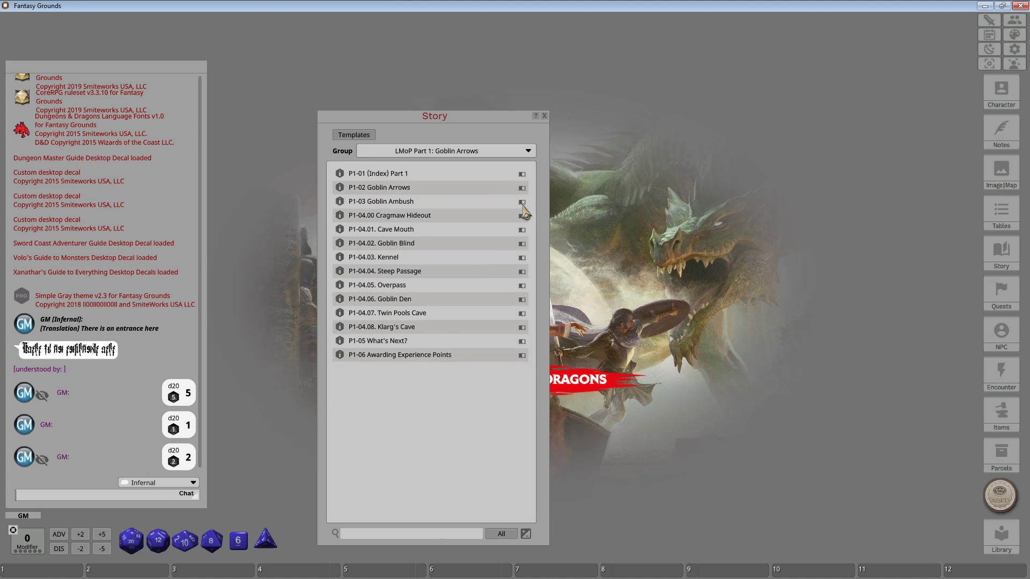
left_click(399, 173)
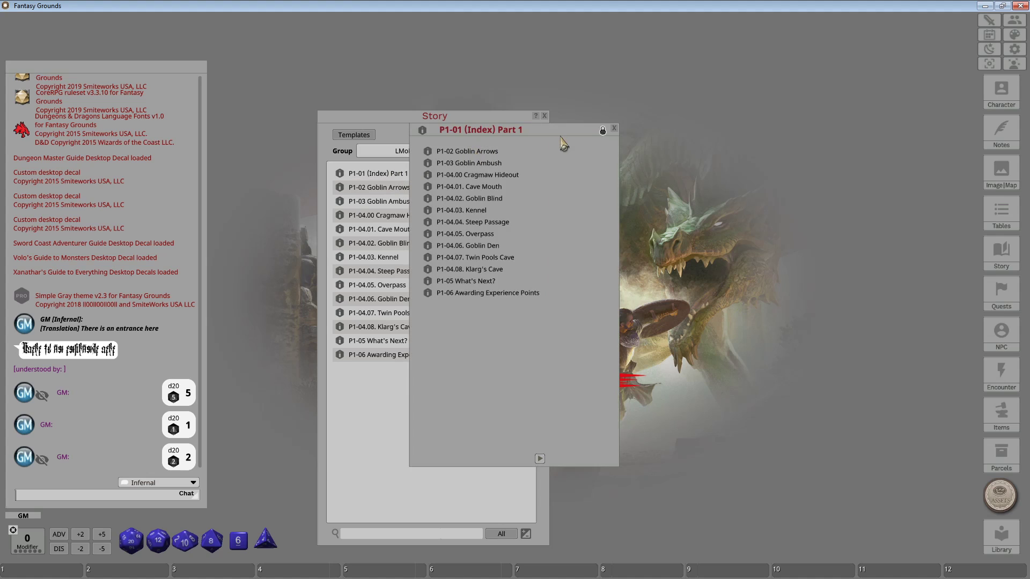
left_click(613, 128)
left_click(370, 188)
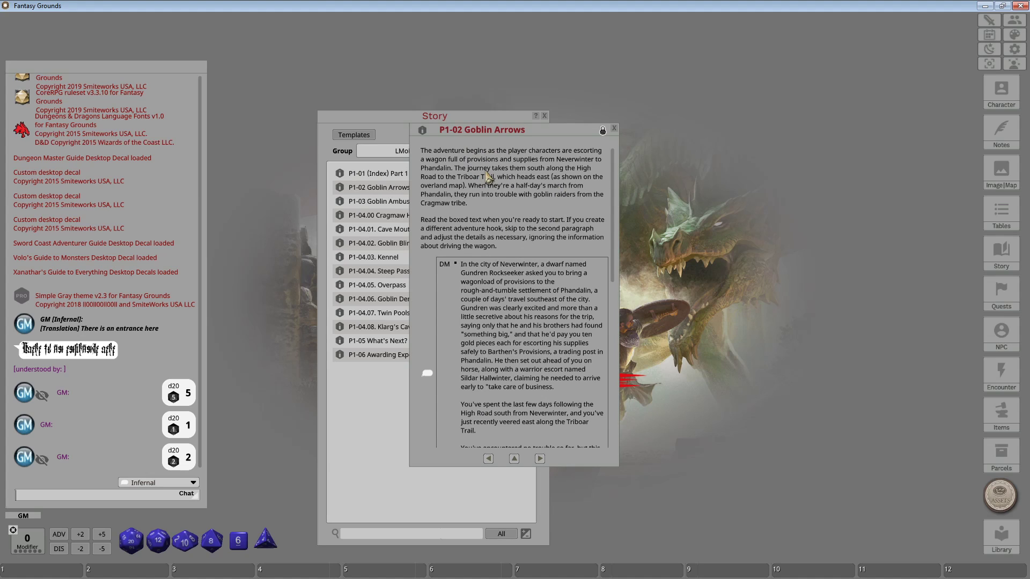
left_click(614, 130)
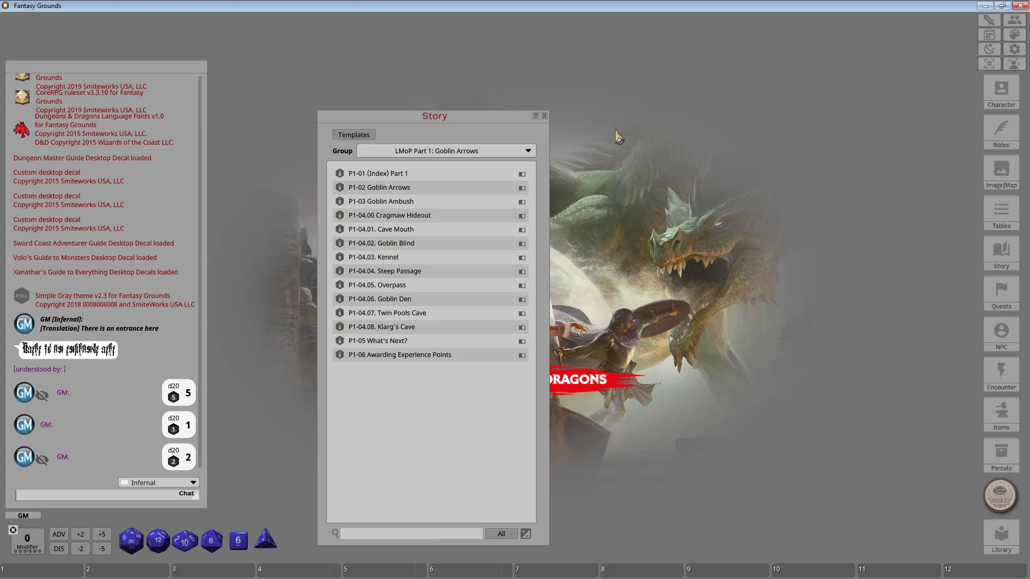
Switch the Story group back to LMoP Lost Mine of Phandelver, then read the P0-07 Adventure Hook entry and close it.
left_click(482, 152)
left_click(432, 179)
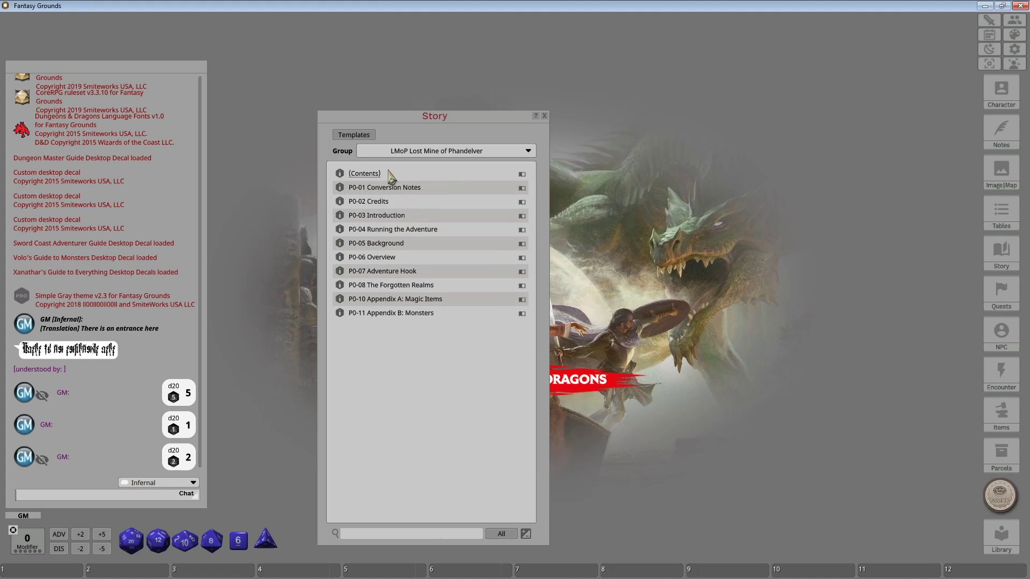
left_click(403, 272)
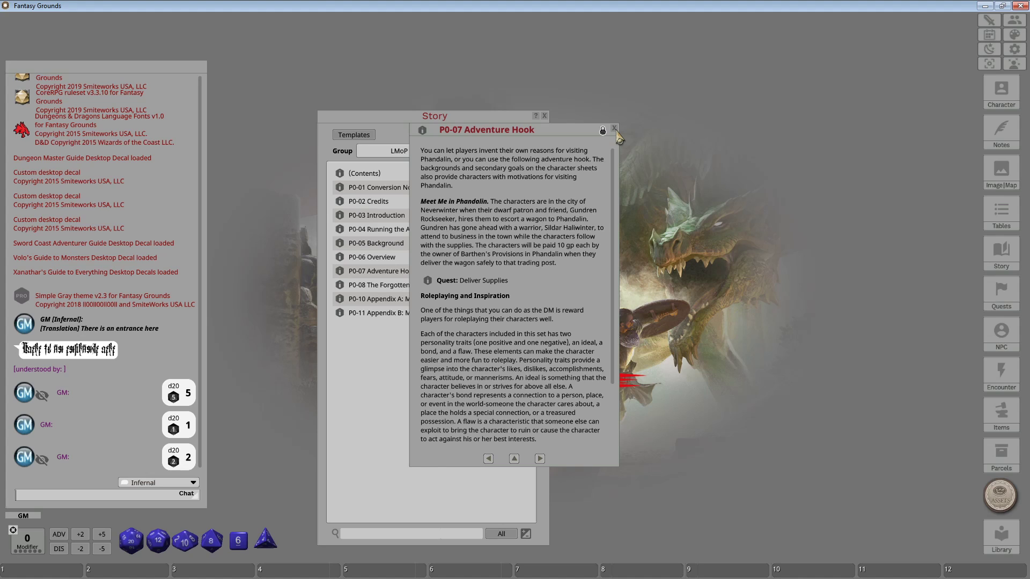
left_click(615, 129)
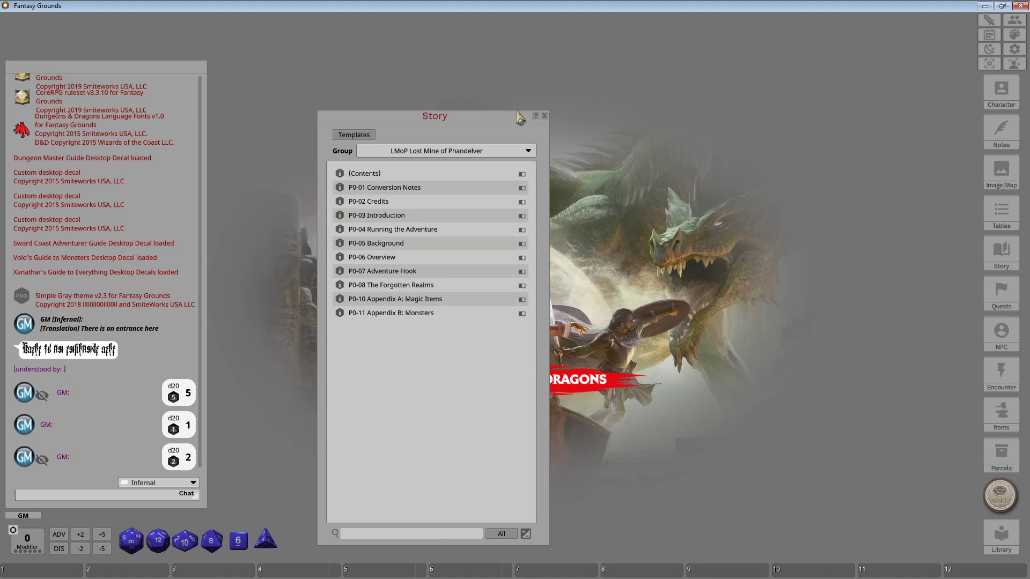
View the list of Story Templates, then close both the Story and Story Templates windows.
left_click(368, 137)
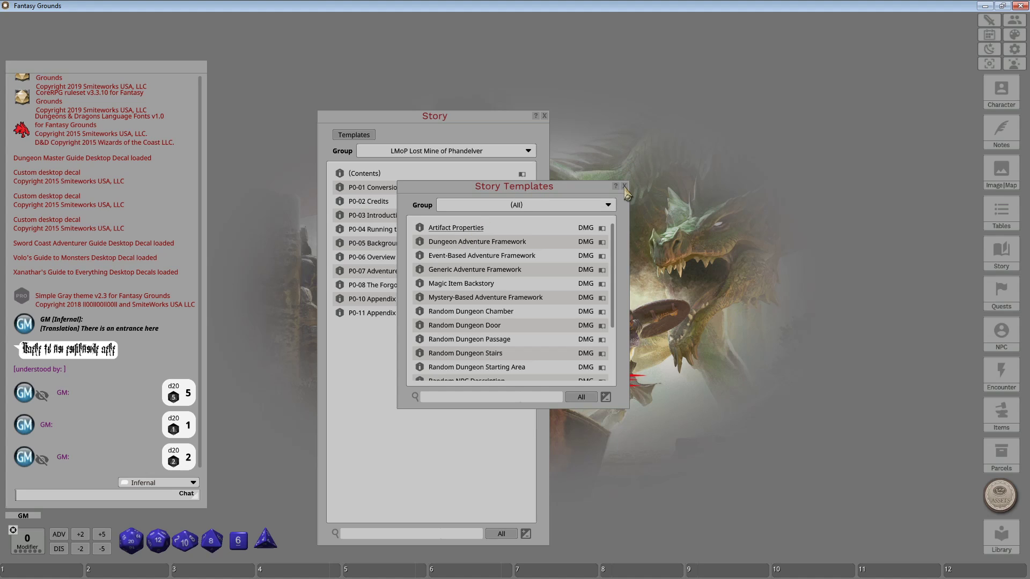
left_click(545, 116)
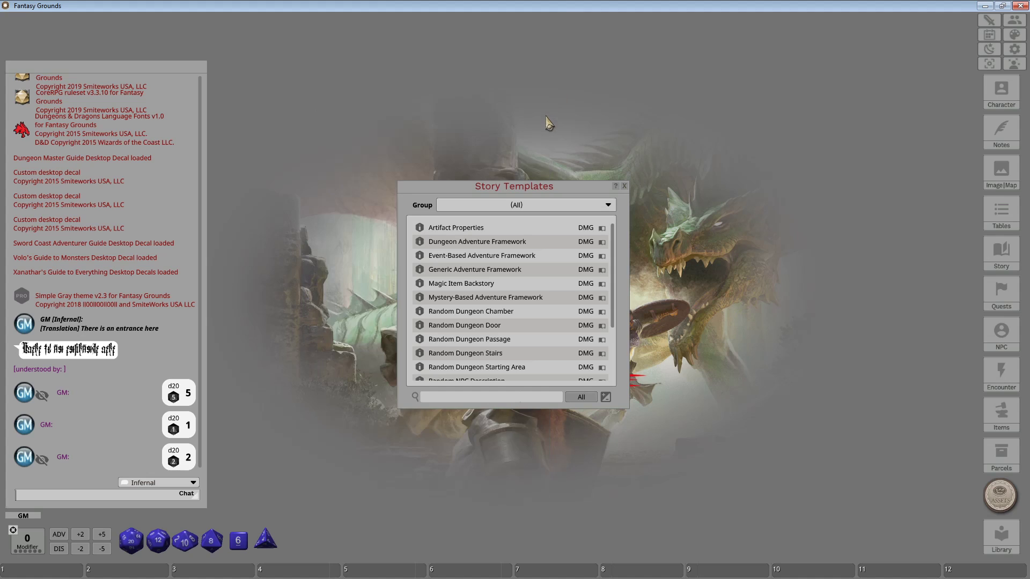
left_click(624, 186)
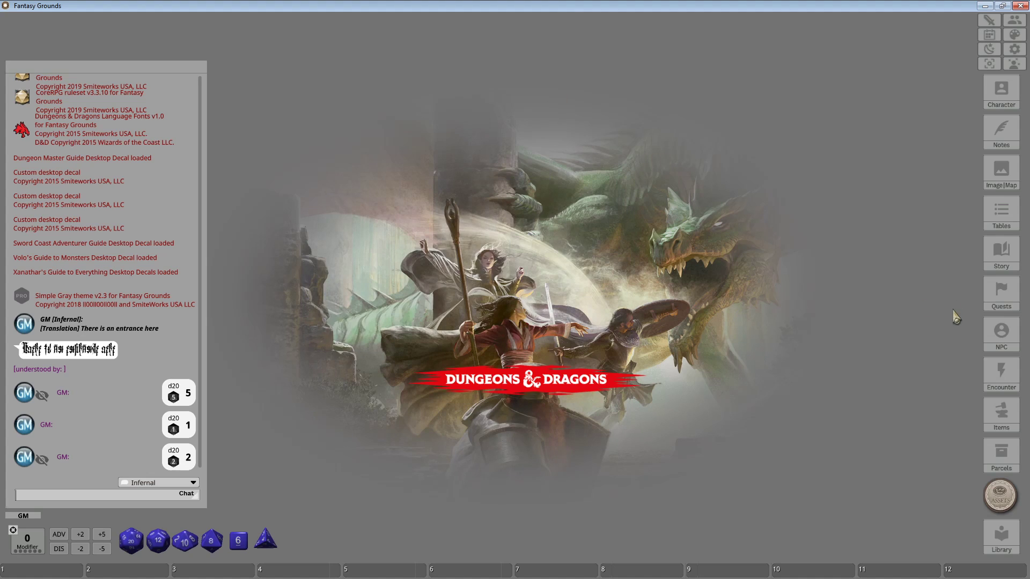
Open and reposition the Quests list, filter it by DD Lost Mine of Phandelver, then view the Capture Iarno quest and close it.
left_click(1001, 292)
left_click_drag(533, 191, 480, 164)
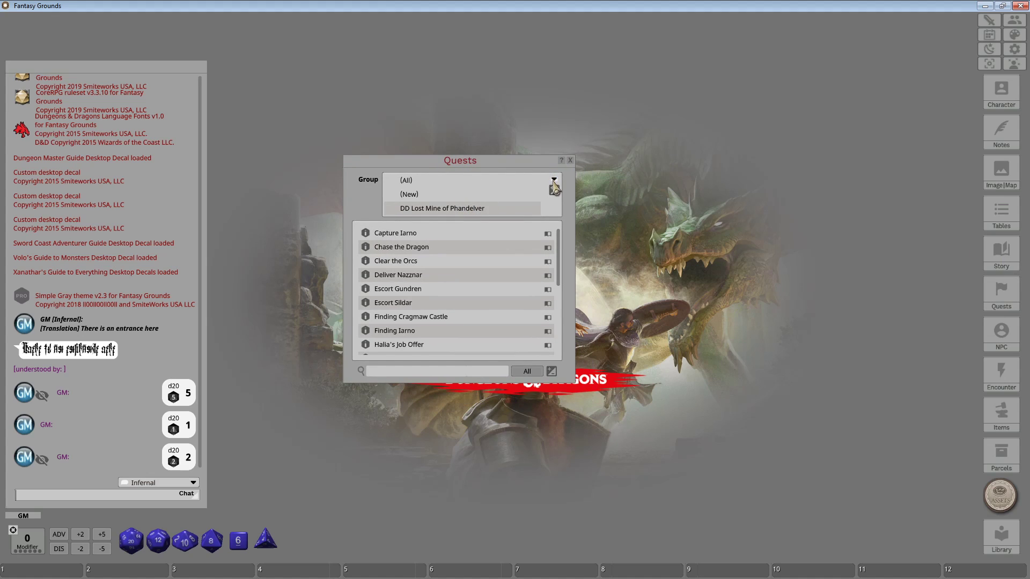
left_click(456, 208)
left_click(396, 203)
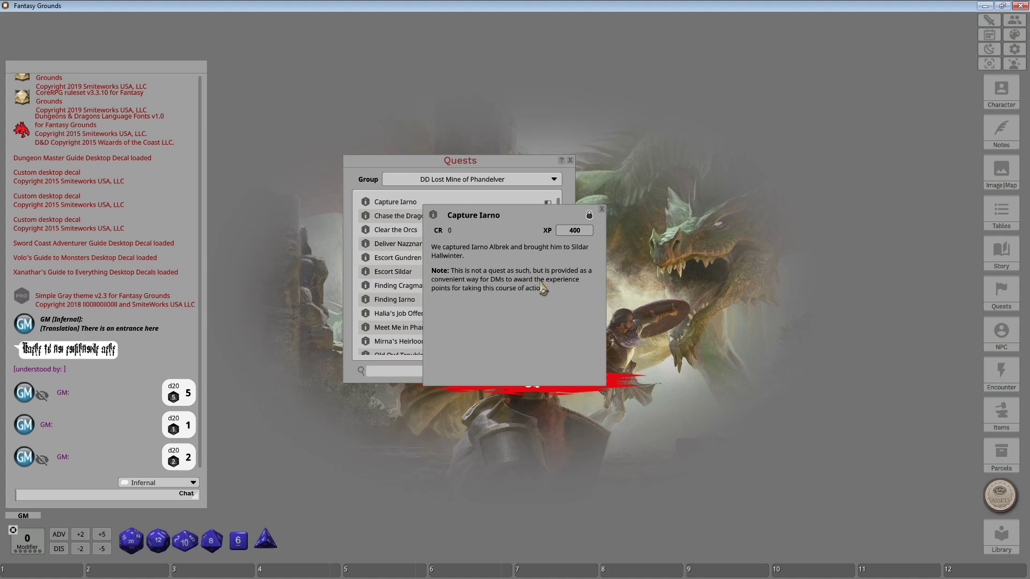
left_click(602, 209)
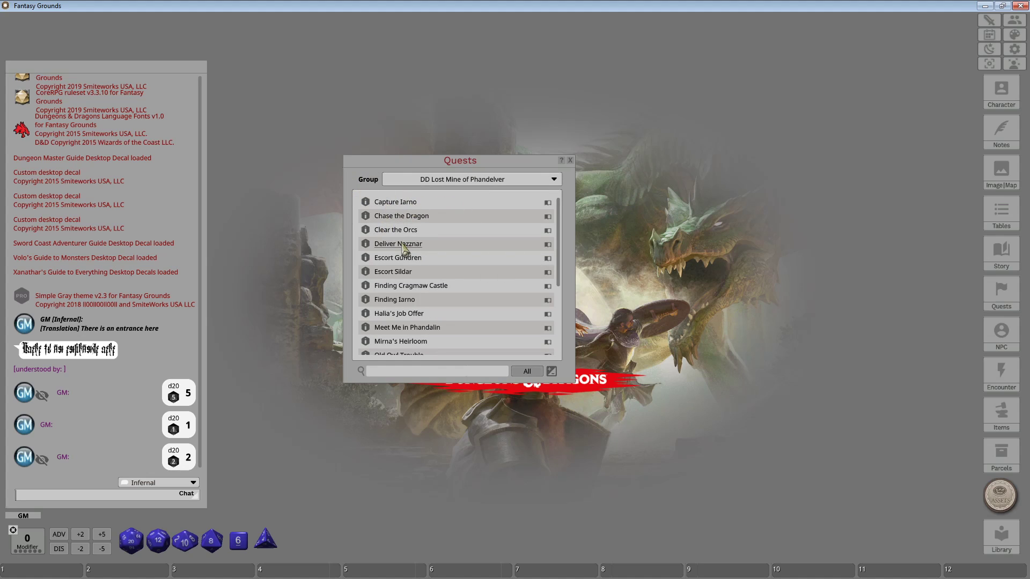
Browse the Lost Mine of Phandelver quests, then close the Quests list.
scroll(470, 289, "down", 3)
scroll(472, 289, "up", 3)
scroll(472, 289, "down", 3)
scroll(459, 328, "up", 3)
left_click(573, 161)
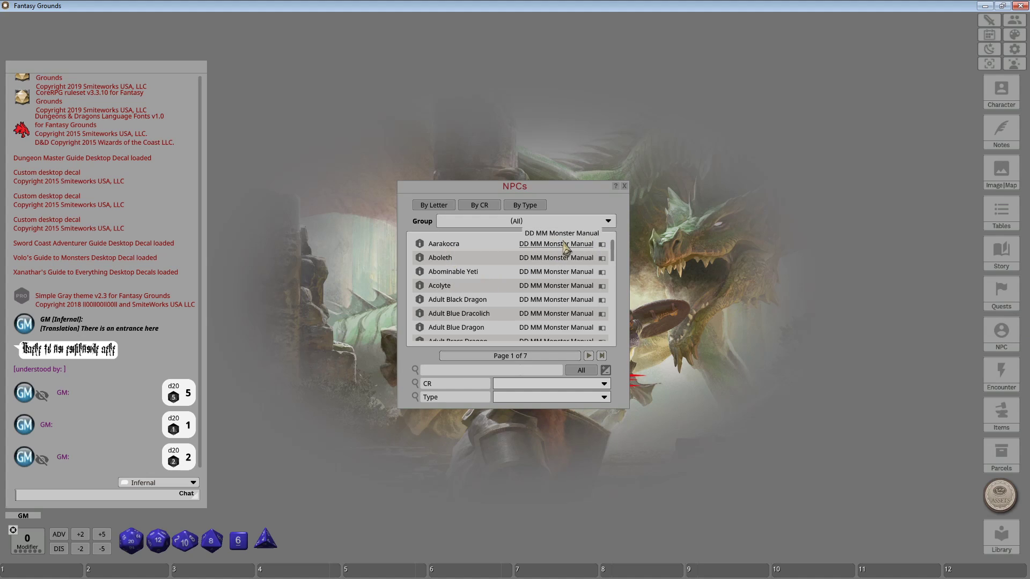
Filter the NPCs list by the group NPCs - D&D Lost Mine of Phandelver and browse its entries.
left_click(564, 223)
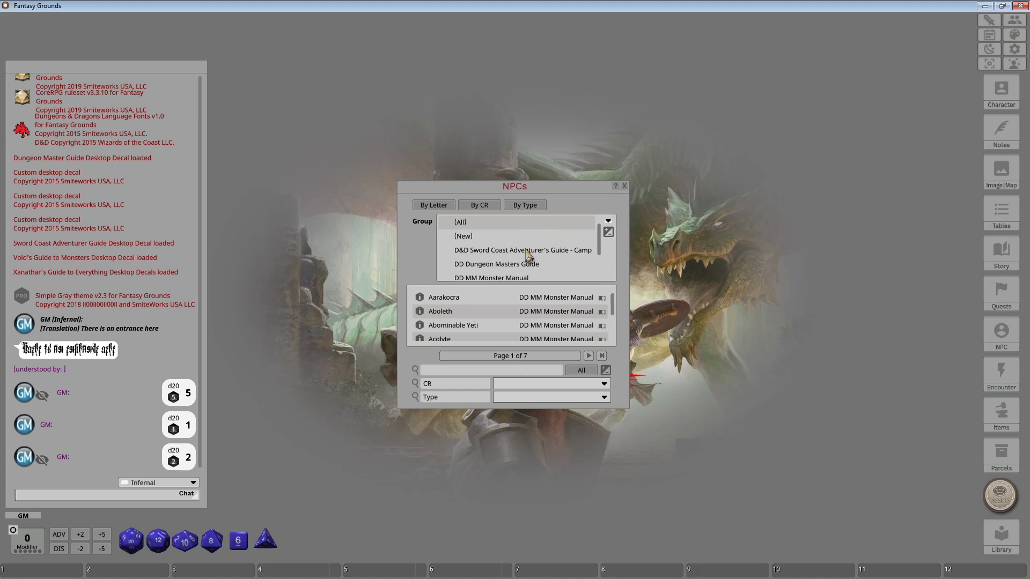
scroll(523, 263, "down", 3)
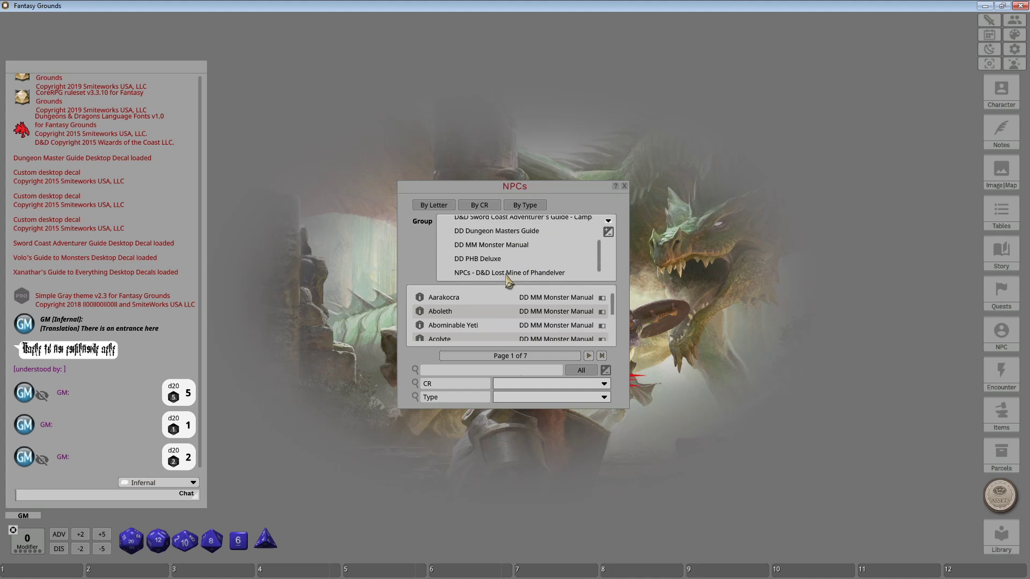
left_click(508, 274)
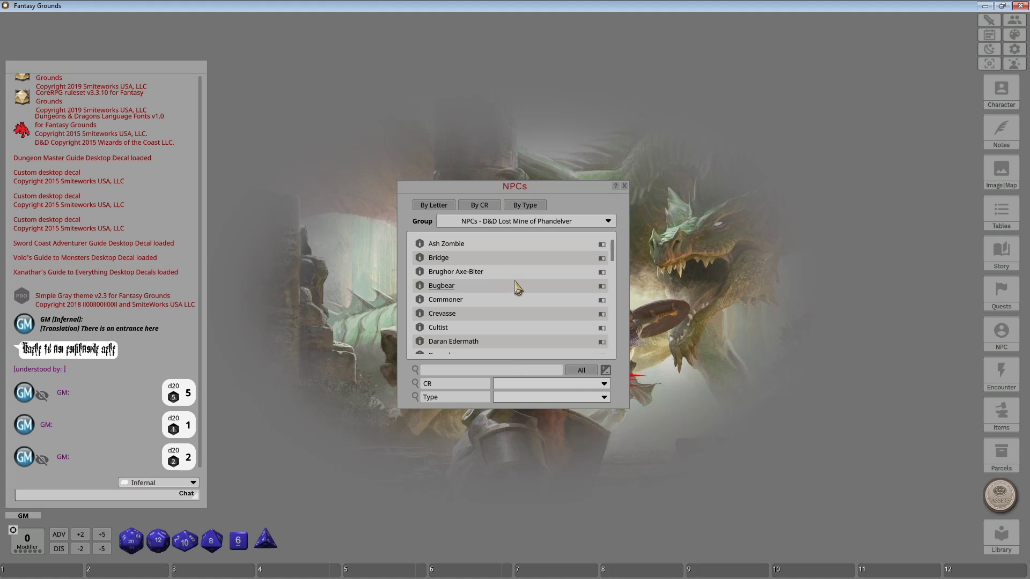
scroll(518, 284, "down", 2)
scroll(518, 284, "down", 15)
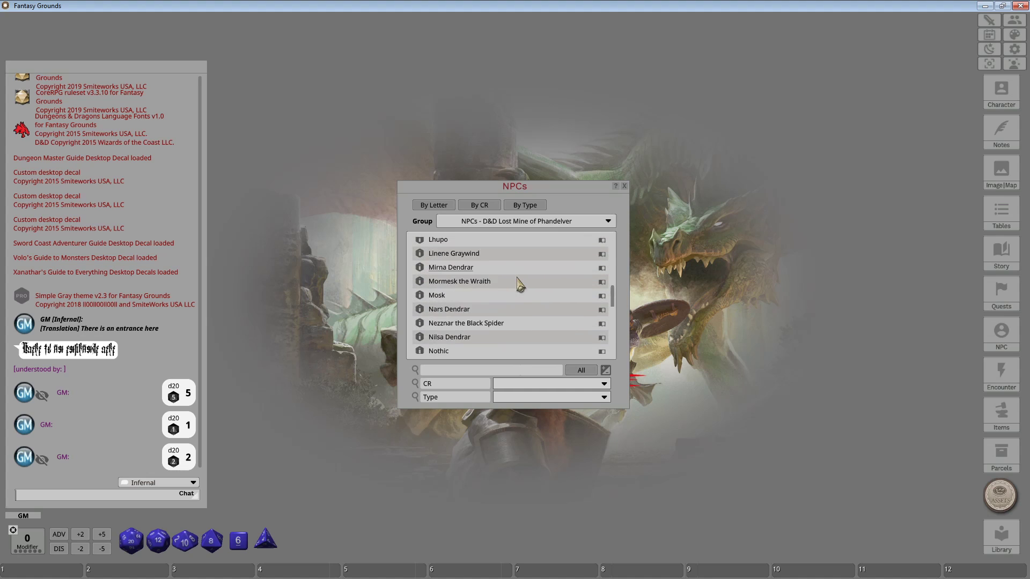
scroll(530, 321, "up", 4)
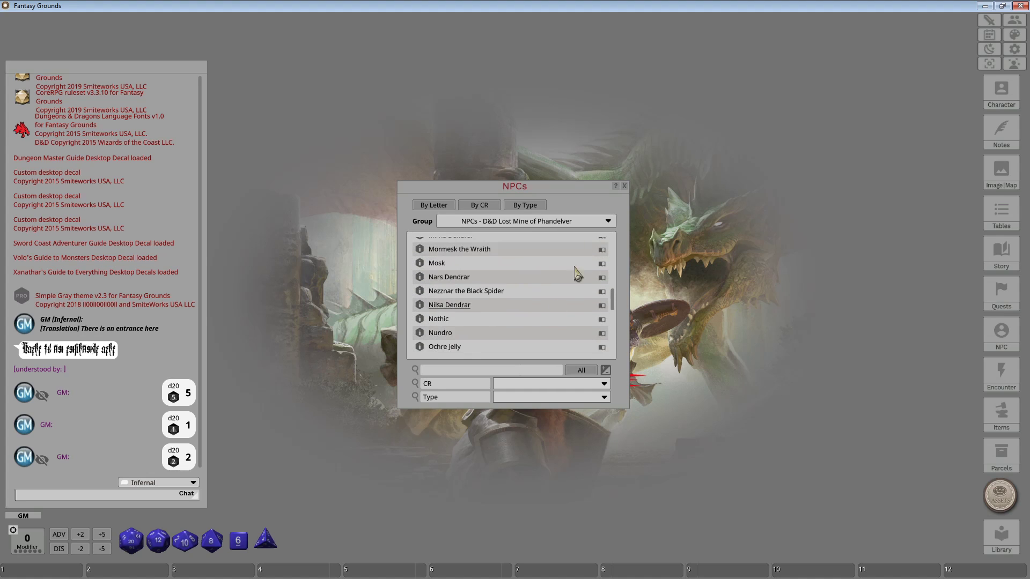
scroll(542, 296, "up", 2)
scroll(541, 295, "up", 5)
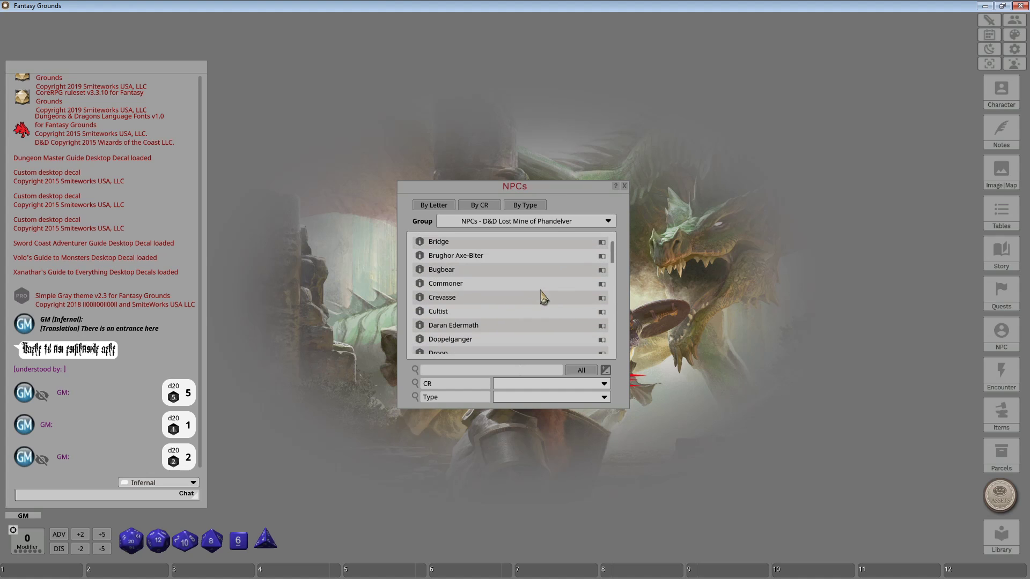
Switch the NPC group filter to the D&D Sword Coast Adventurer's Guide to view its NPCs.
left_click(543, 226)
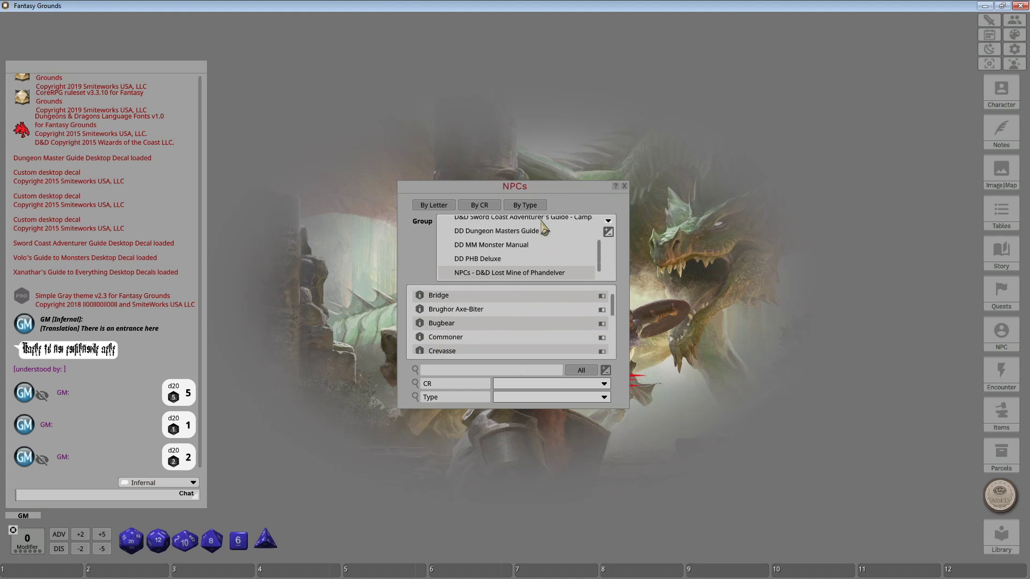
scroll(539, 266, "up", 2)
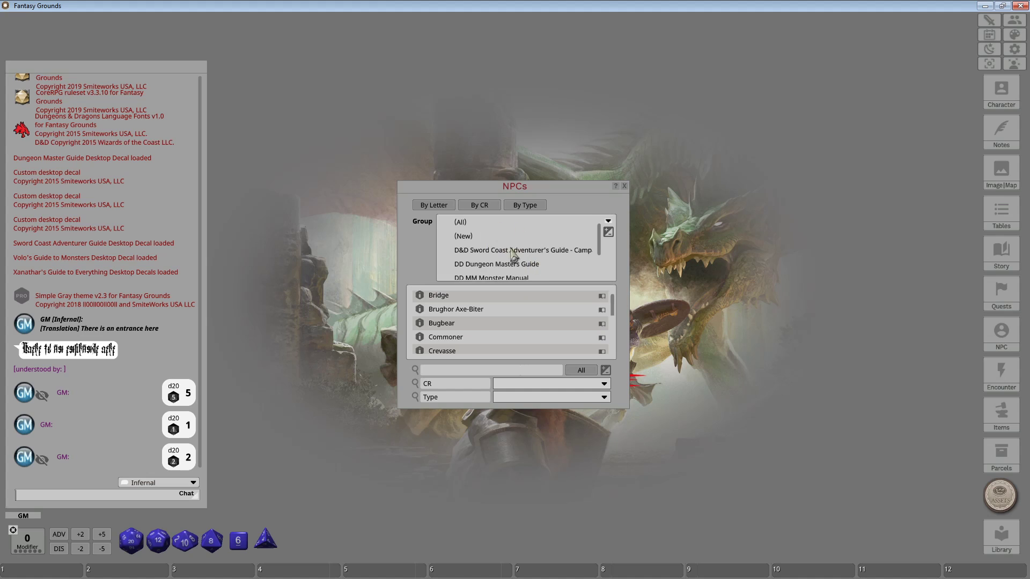
left_click(465, 249)
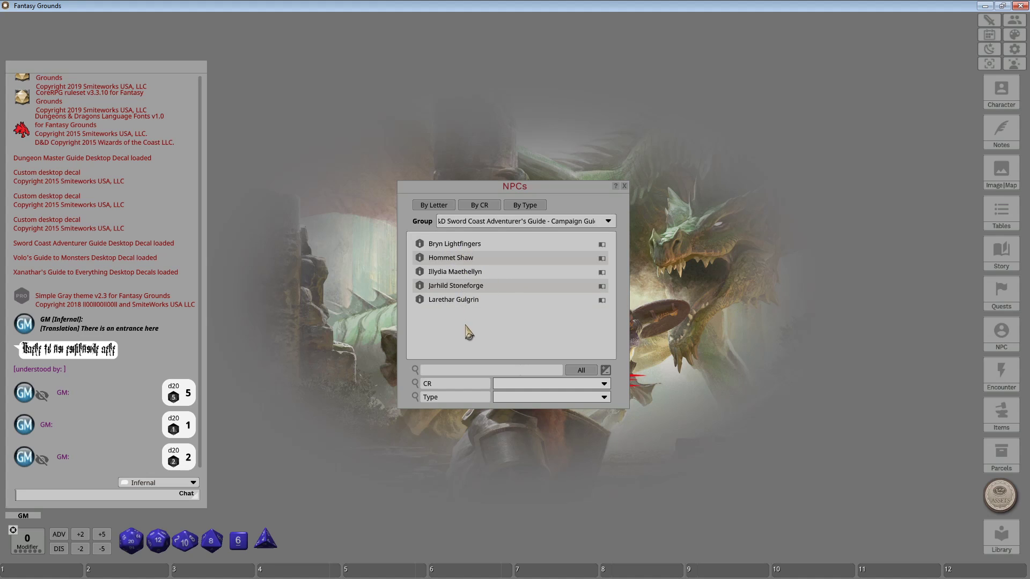
Filter the NPCs by DD Dungeon Masters Guide, view the suspended cauldron's record in a repositioned, lengthened window, and close it.
left_click(532, 224)
left_click(523, 264)
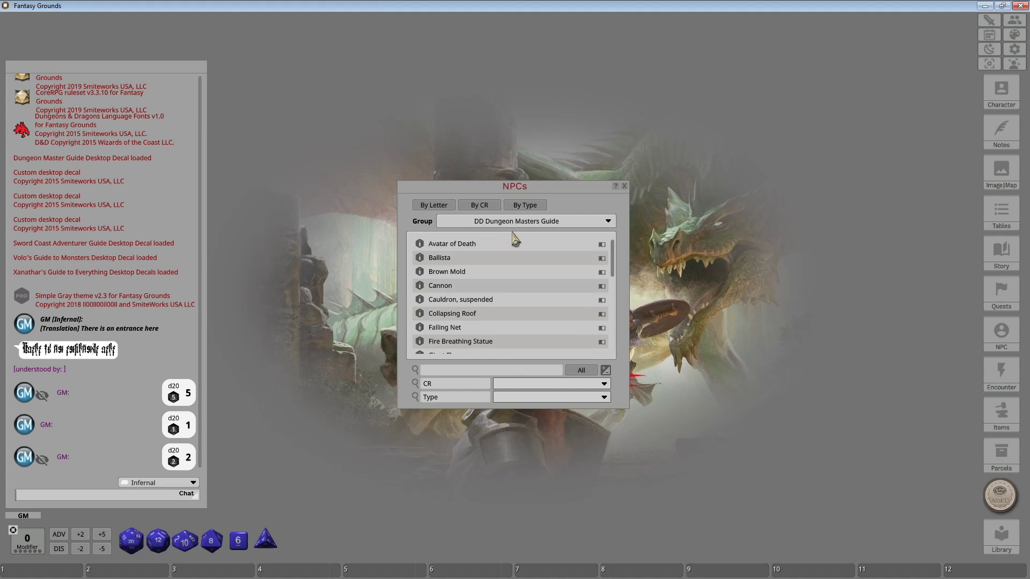
left_click(432, 299)
left_click_drag(516, 165, 344, 108)
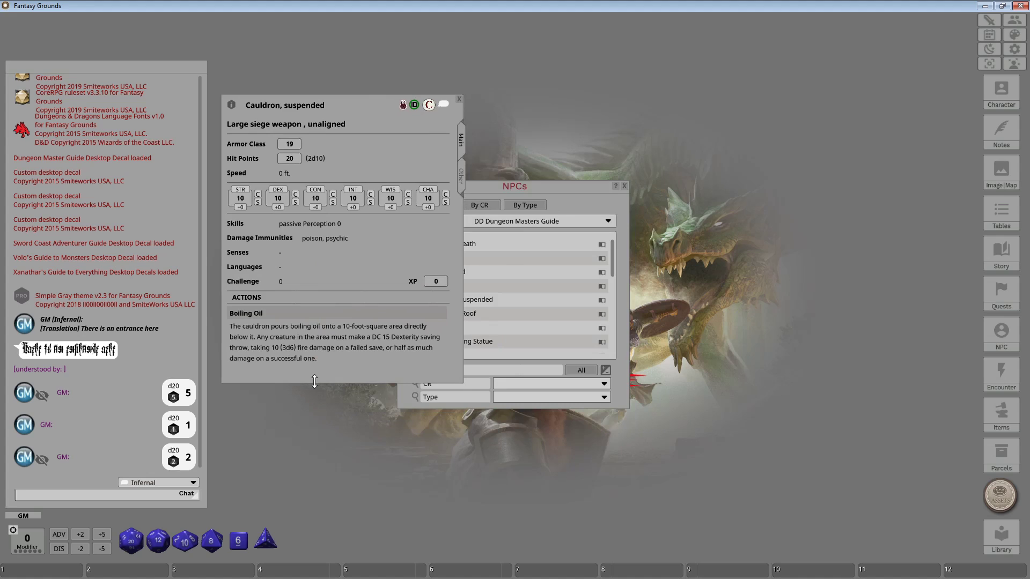
left_click_drag(315, 381, 315, 496)
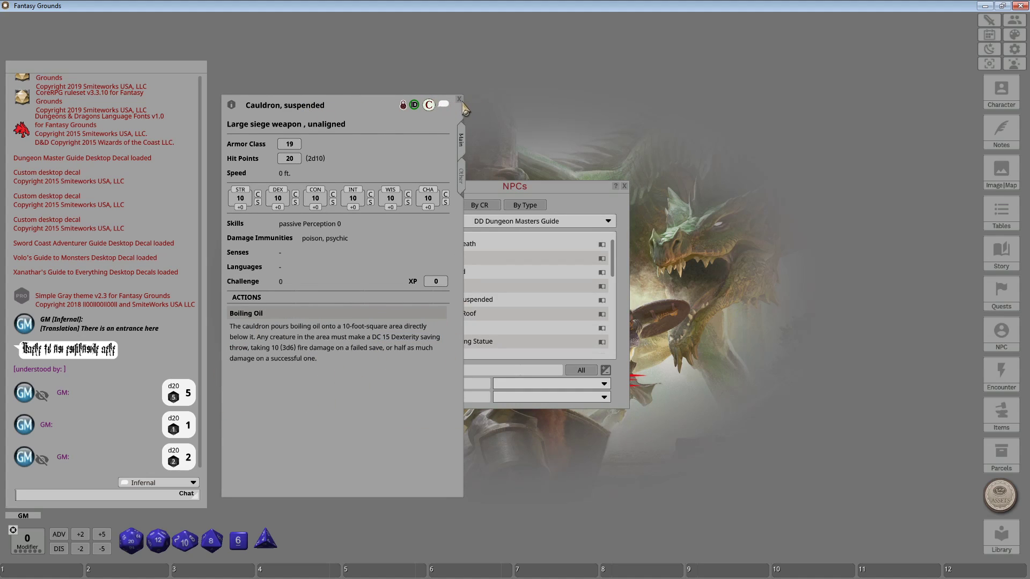
left_click(460, 100)
Open the Green Slime record, place its window beside the NPCs list, and read its traits and actions.
scroll(508, 311, "down", 2)
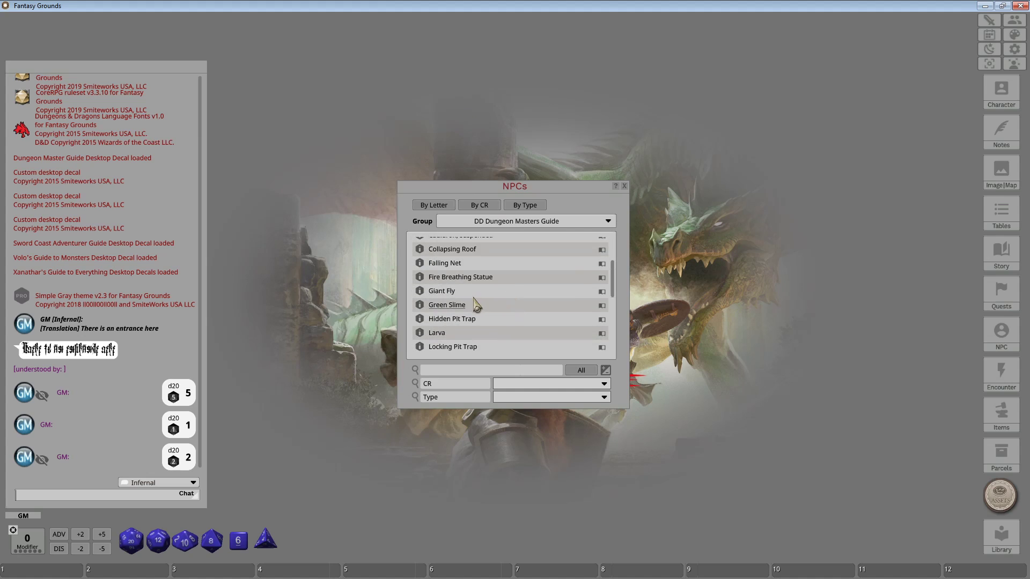
left_click(449, 310)
left_click_drag(516, 167, 324, 163)
scroll(227, 382, "down", 3)
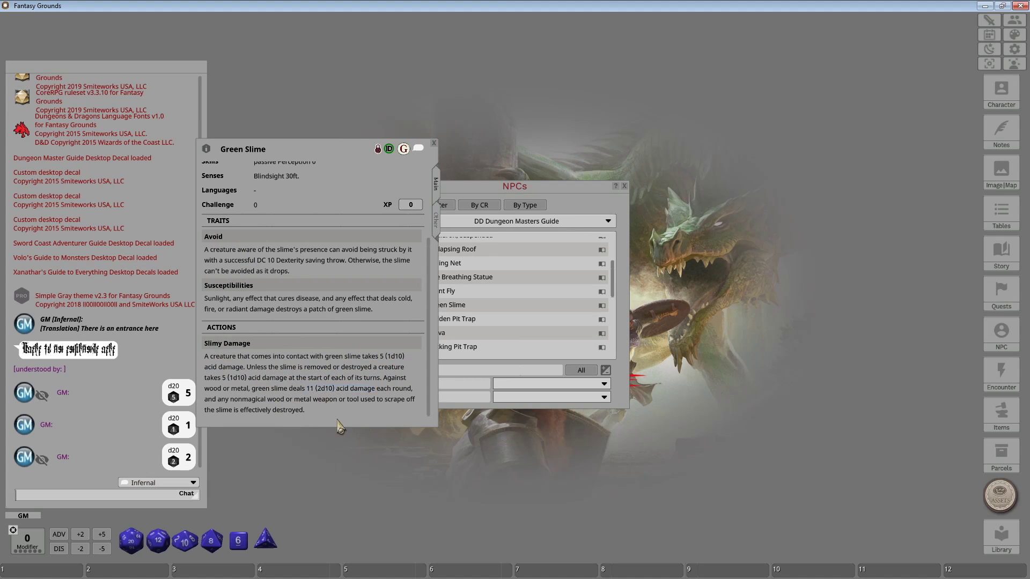
Close the Green Slime record and NPCs list, and browse the Encounters list to its end in a repositioned, lengthened window.
left_click(434, 144)
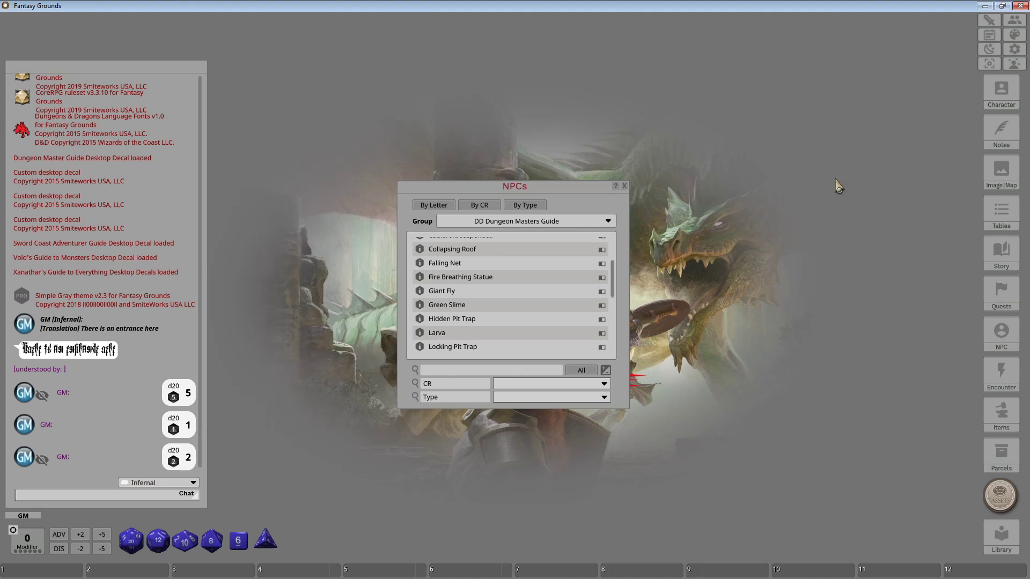
left_click(625, 187)
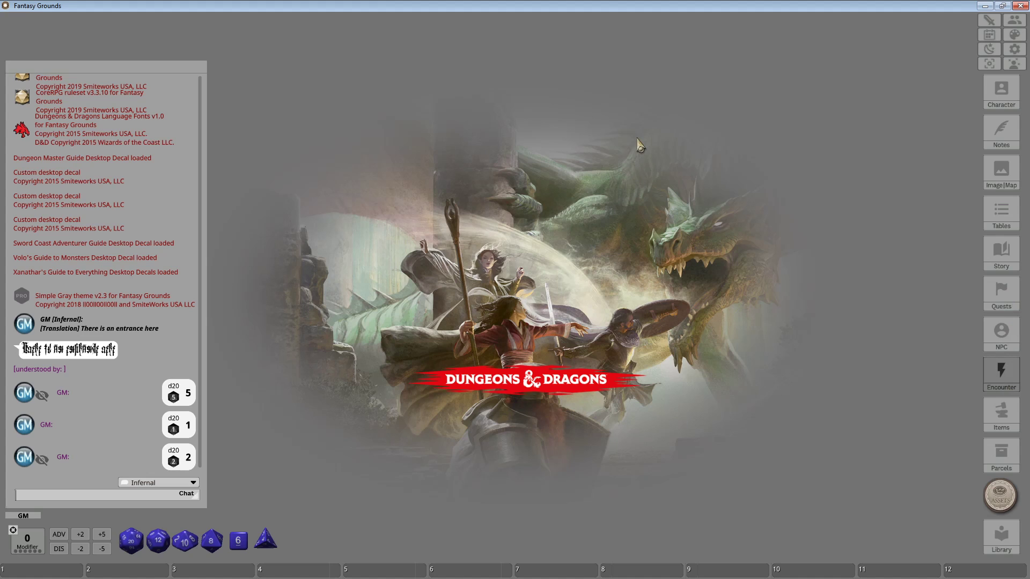
left_click_drag(532, 184, 467, 111)
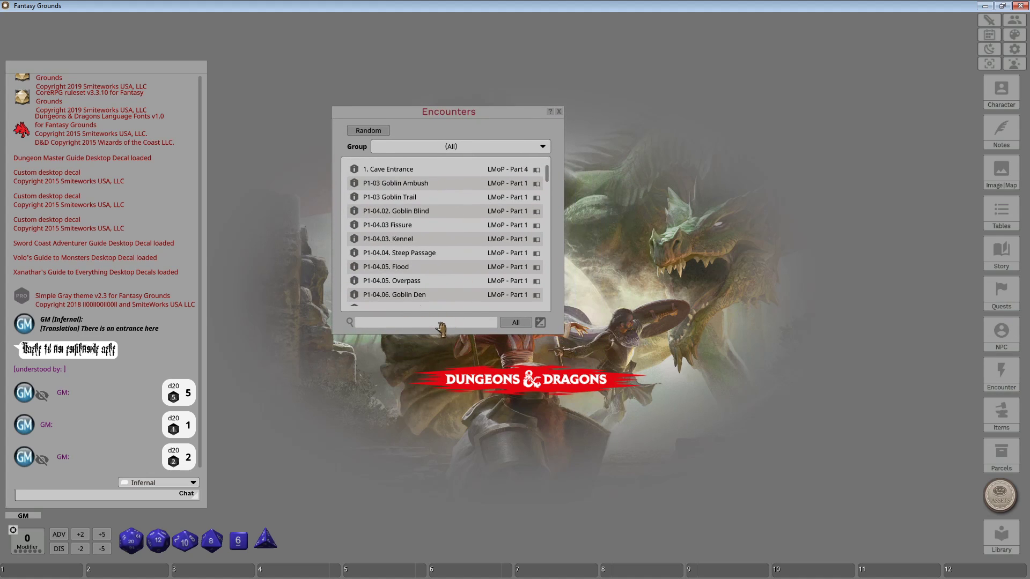
left_click_drag(530, 334, 602, 560)
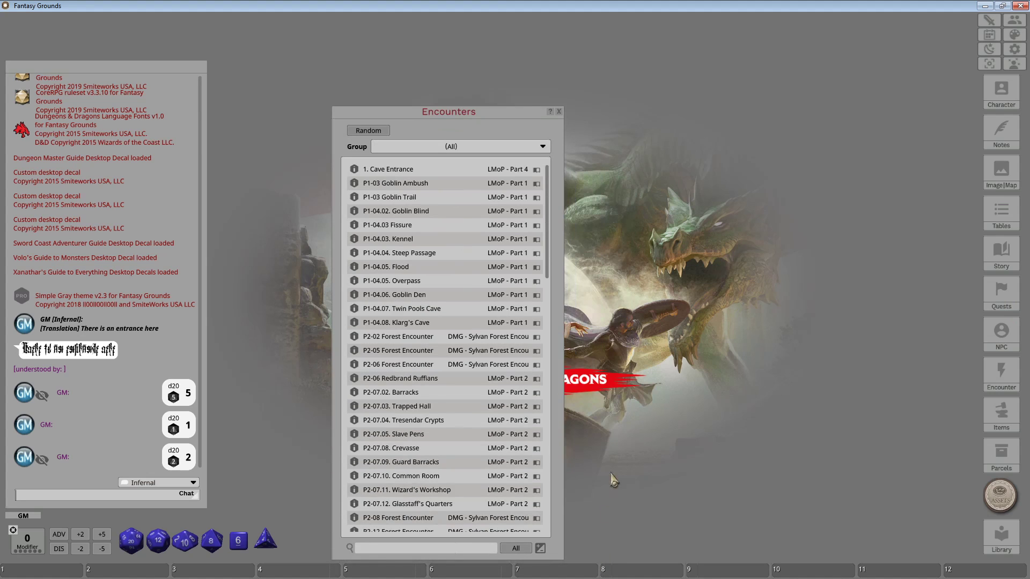
left_click_drag(550, 224, 550, 493)
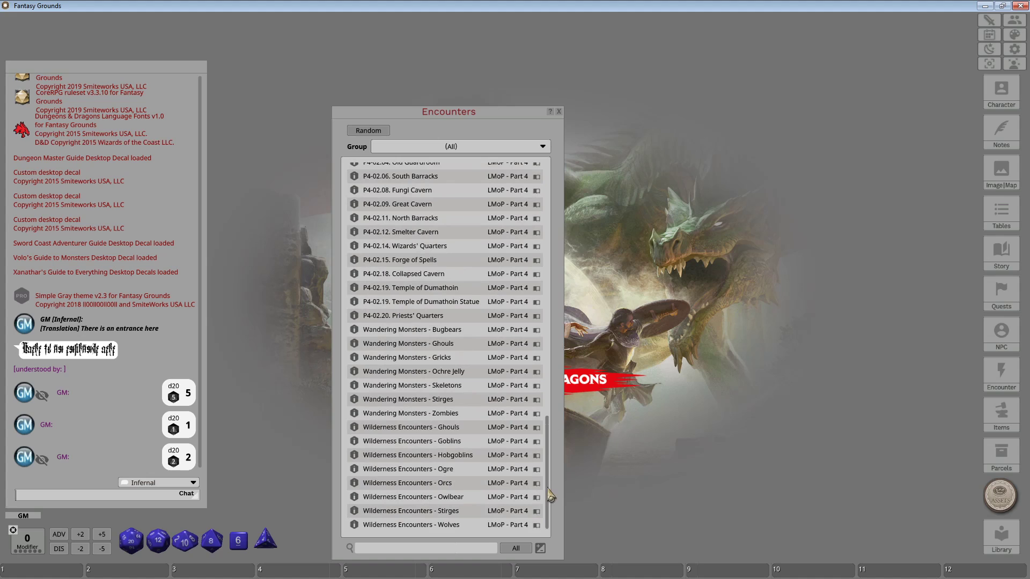
left_click_drag(445, 114, 439, 52)
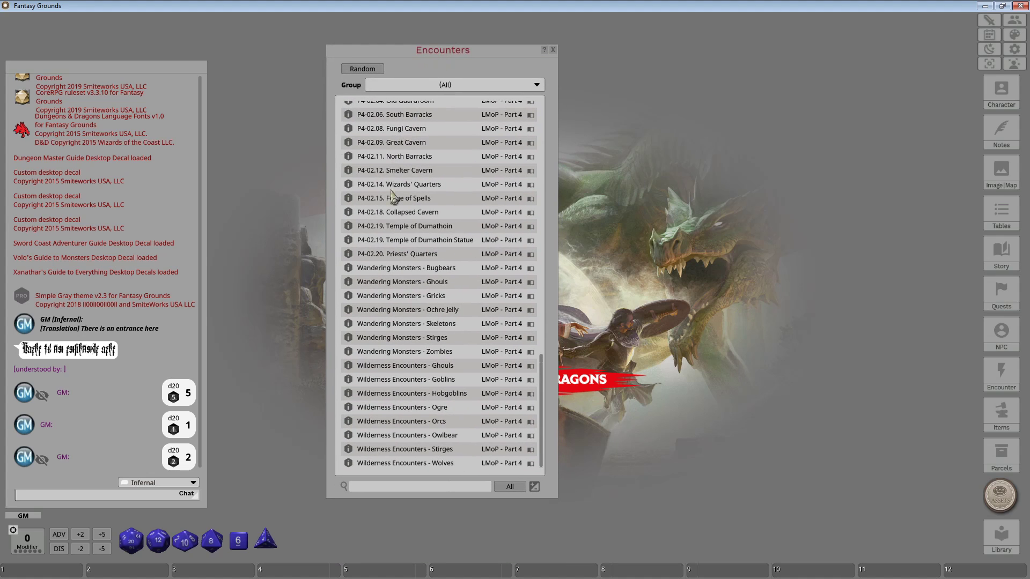
View the Wandering Monsters encounters for Bugbears and Zombies and the Wilderness Encounters - Ghouls record, closing each one.
left_click(395, 268)
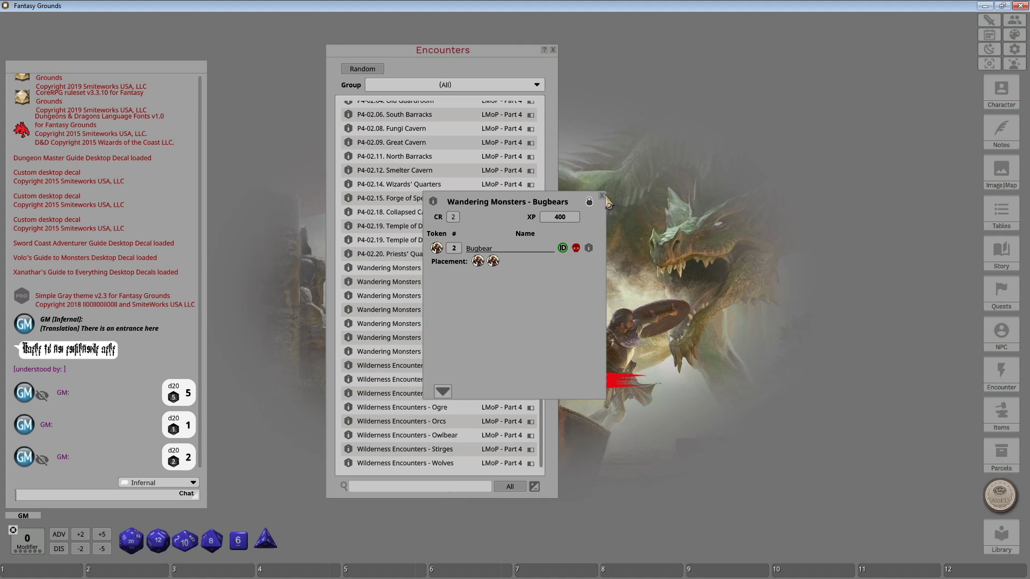
left_click(602, 196)
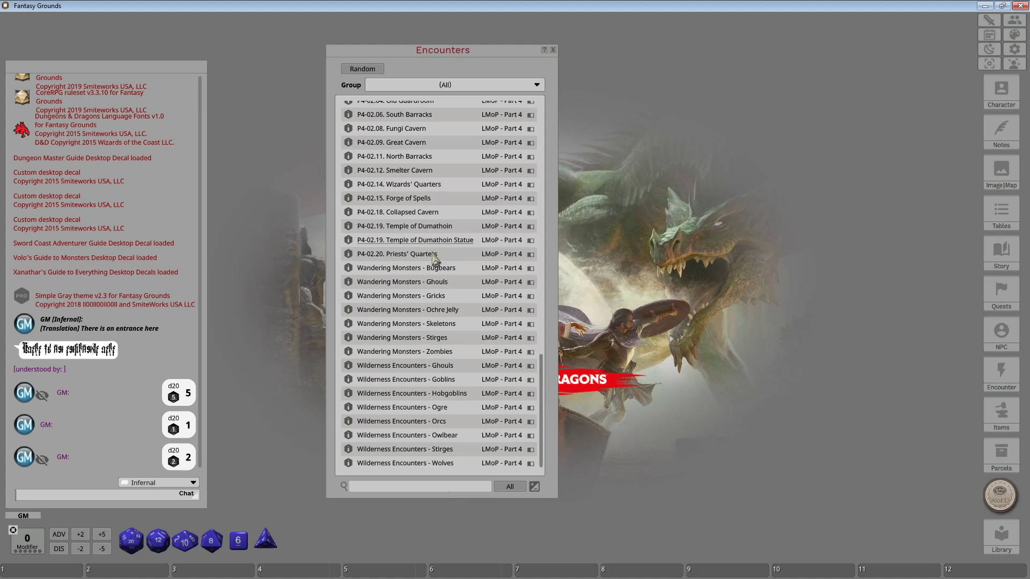
left_click(404, 352)
left_click(603, 197)
left_click(427, 375)
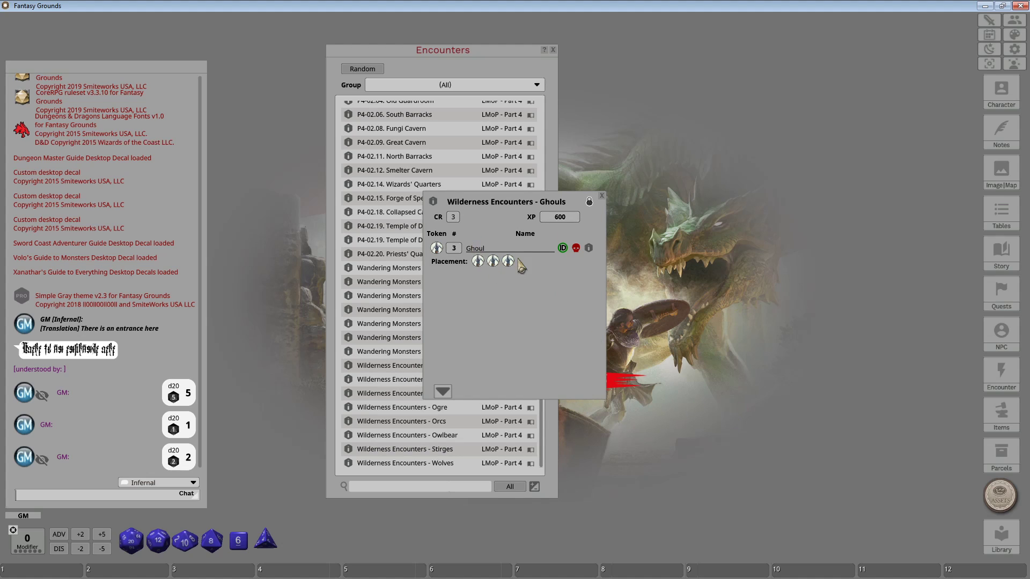
left_click(602, 197)
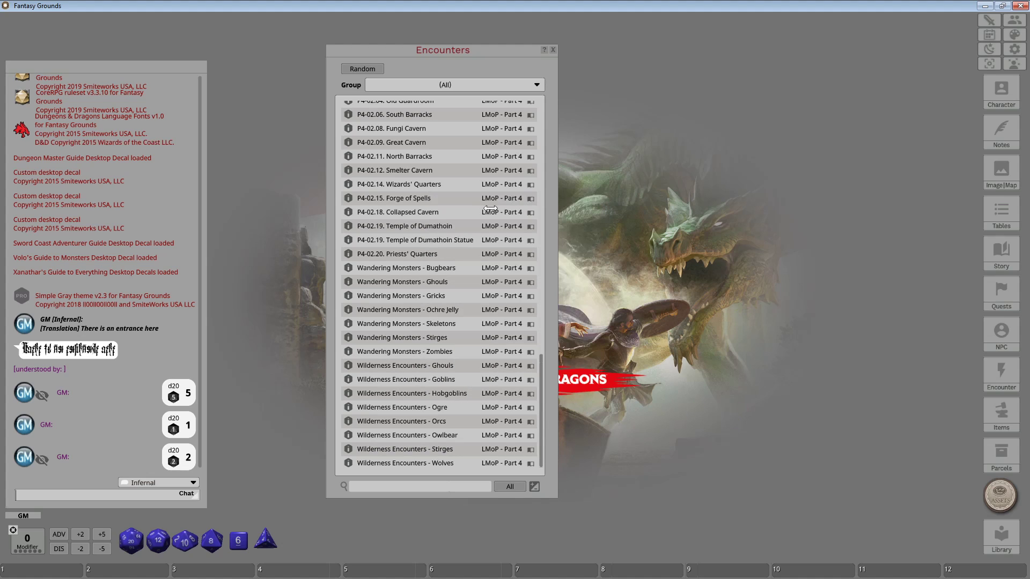
Open the Tables list, clear its search text, and close the list.
left_click(1014, 221)
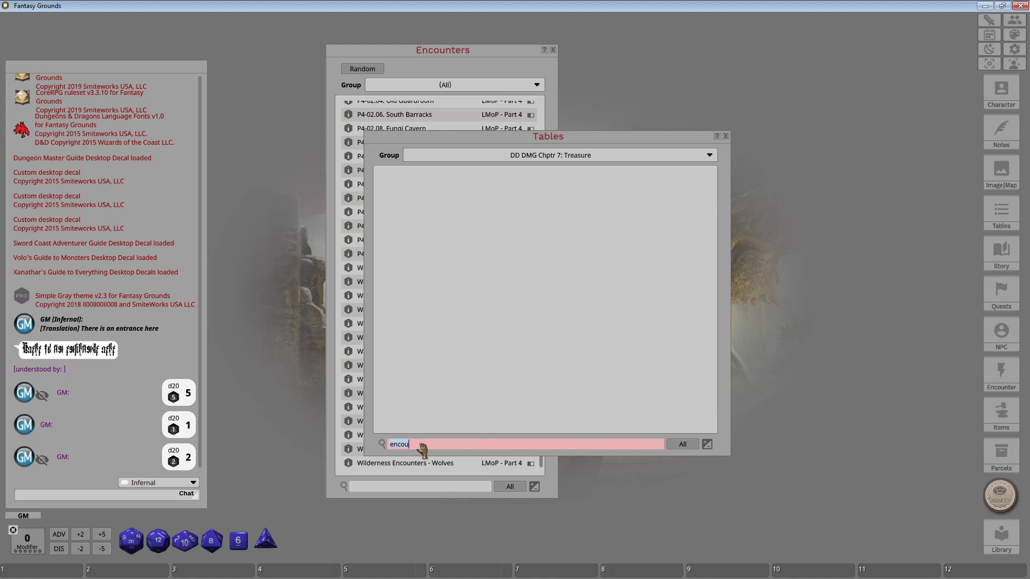
key("BackSpace")
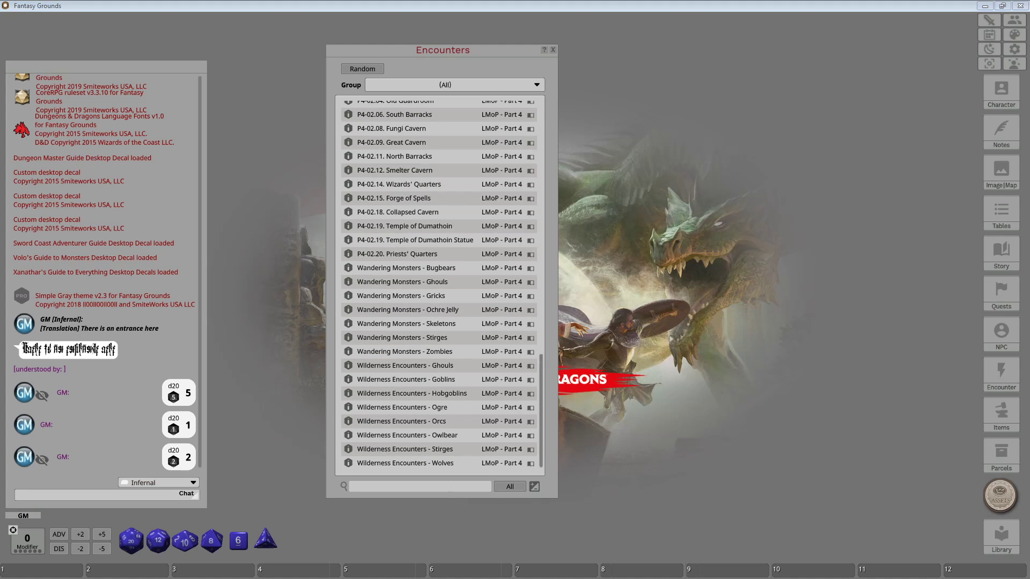
Open the random encounters list, place it beside the Encounters list, and lengthen its window to show more entries.
left_click(373, 71)
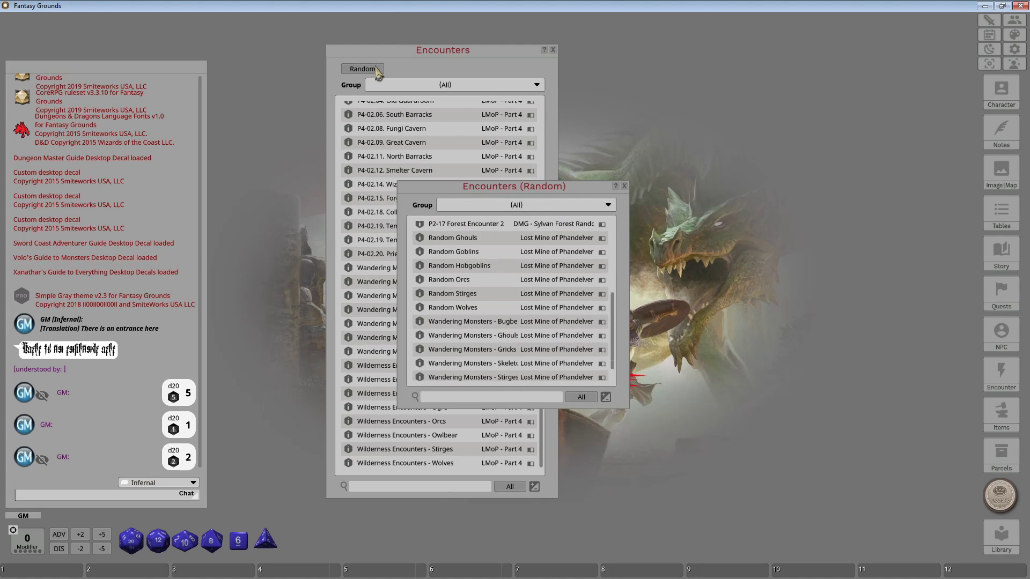
left_click_drag(515, 187, 669, 56)
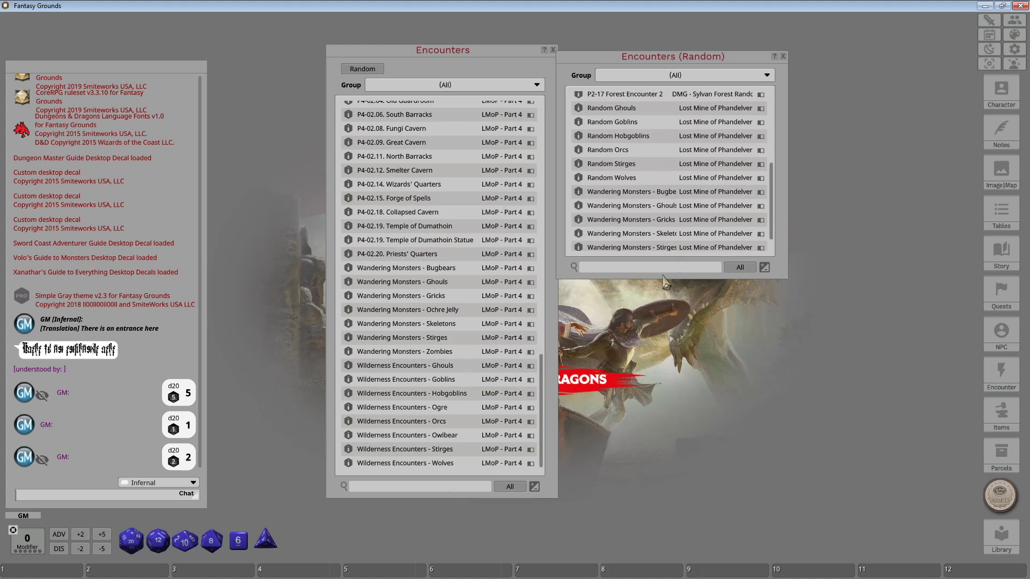
left_click_drag(662, 278, 664, 523)
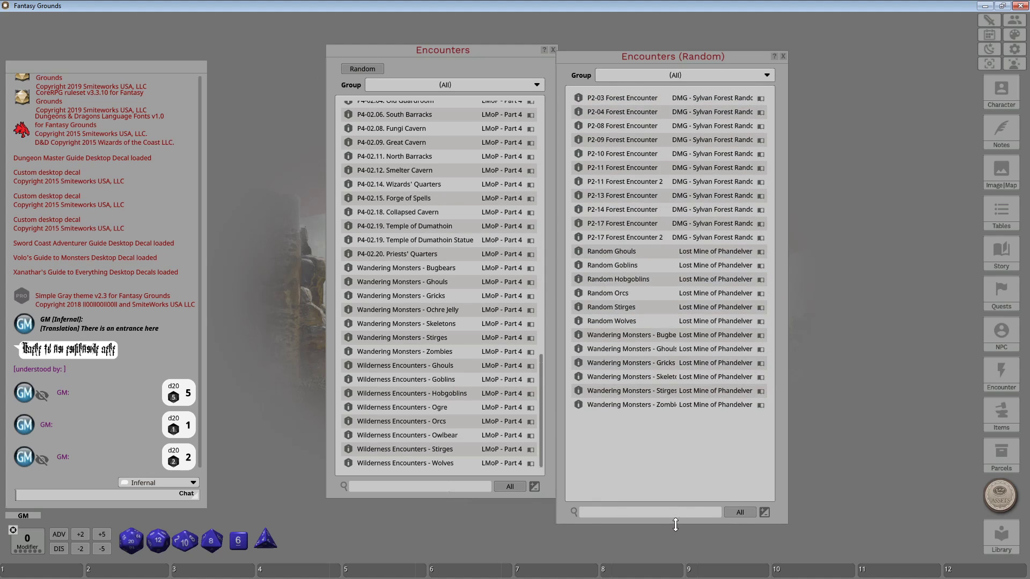
View the P2-09 Forest Encounter and Random Ghouls records, and close them along with the random encounters list.
left_click(627, 140)
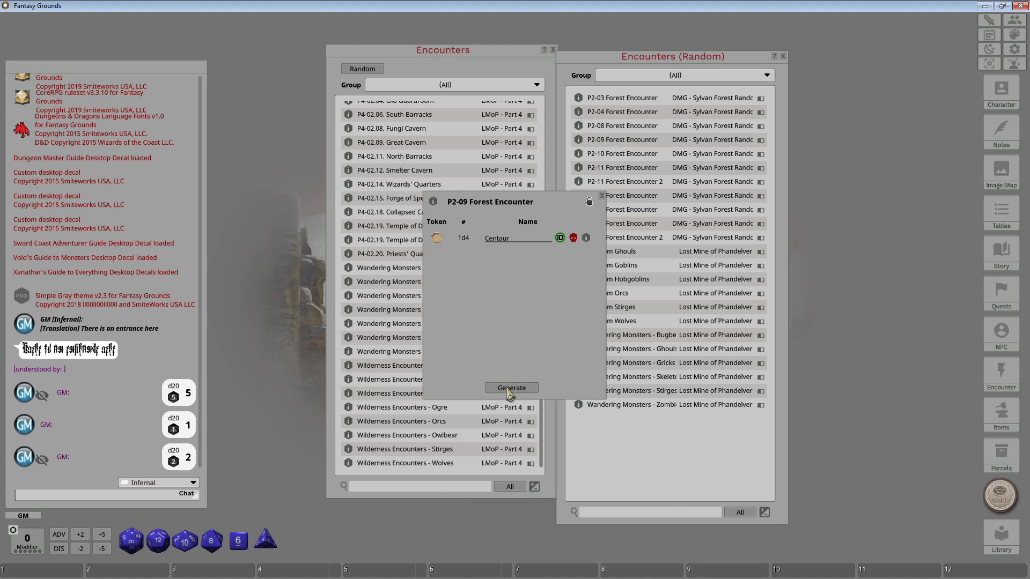
left_click(602, 195)
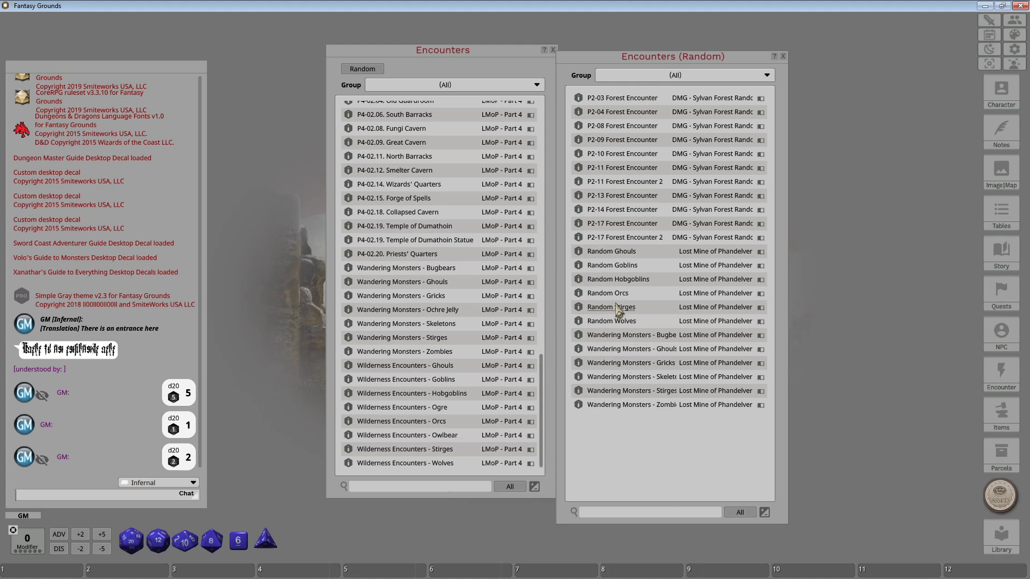
left_click(618, 252)
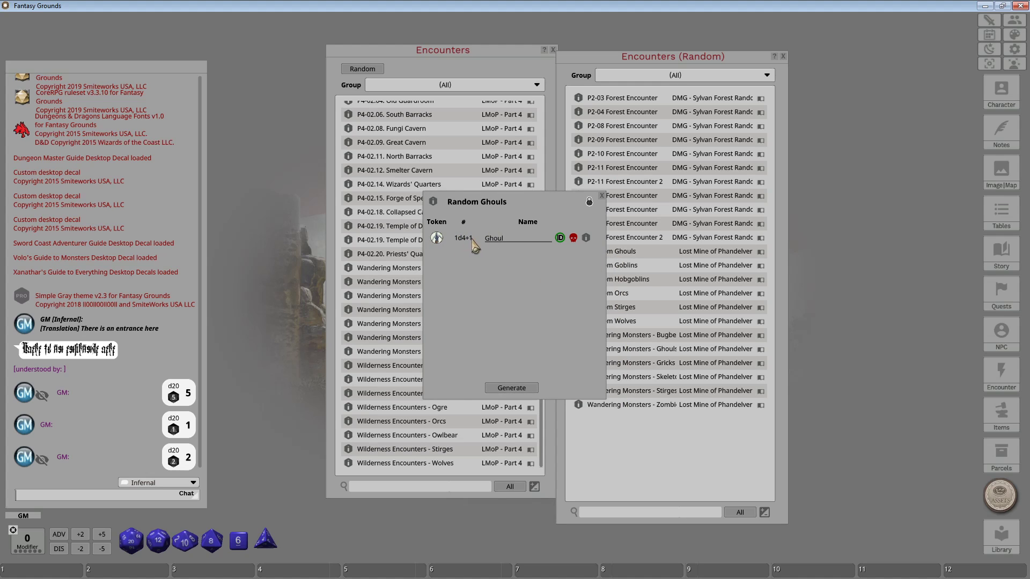
left_click(602, 196)
left_click(627, 253)
left_click(601, 195)
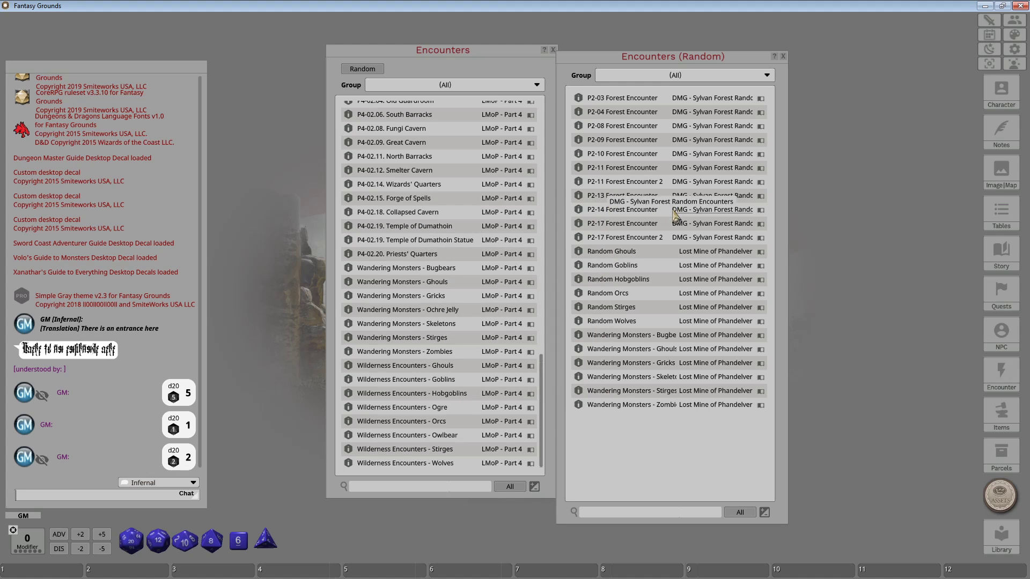
left_click(783, 56)
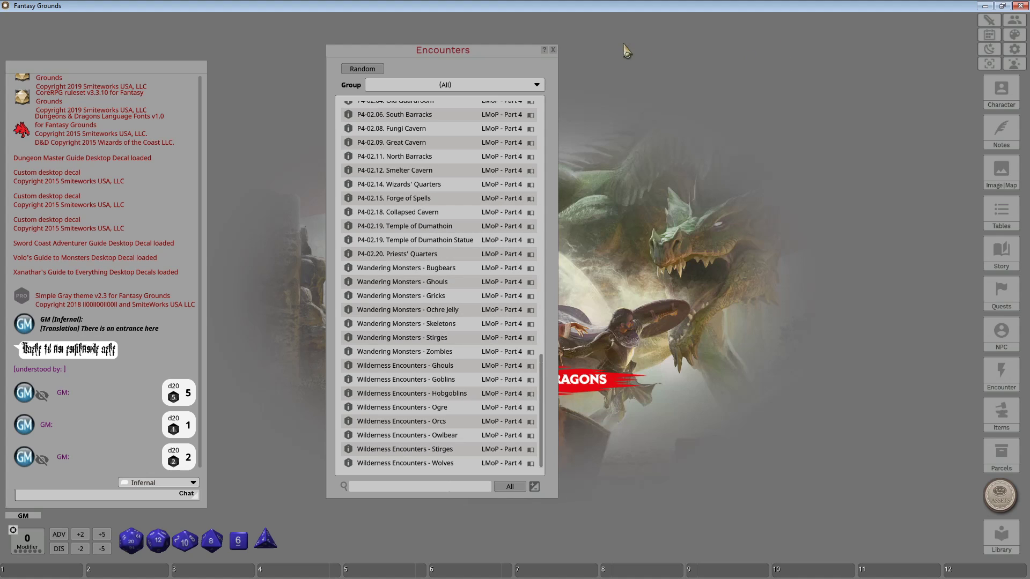
Close the Encounters list and browse the Items list in a repositioned, lengthened window.
left_click(552, 50)
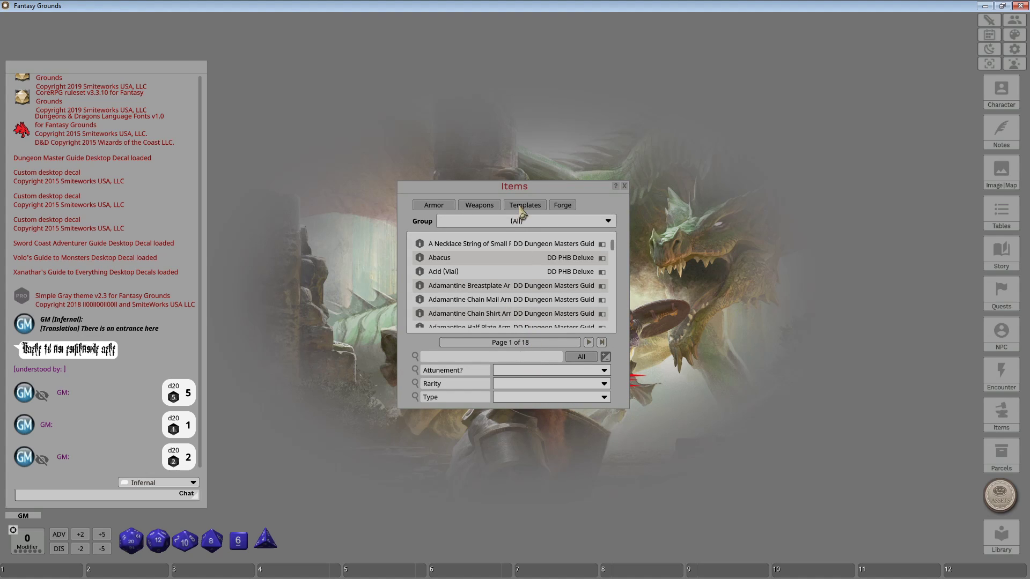
left_click_drag(519, 192, 503, 101)
left_click_drag(516, 318, 499, 533)
scroll(509, 279, "down", 4)
scroll(508, 279, "down", 8)
Examine the available group choices and the Attunement and Rarity filter options of the Items list.
left_click(488, 132)
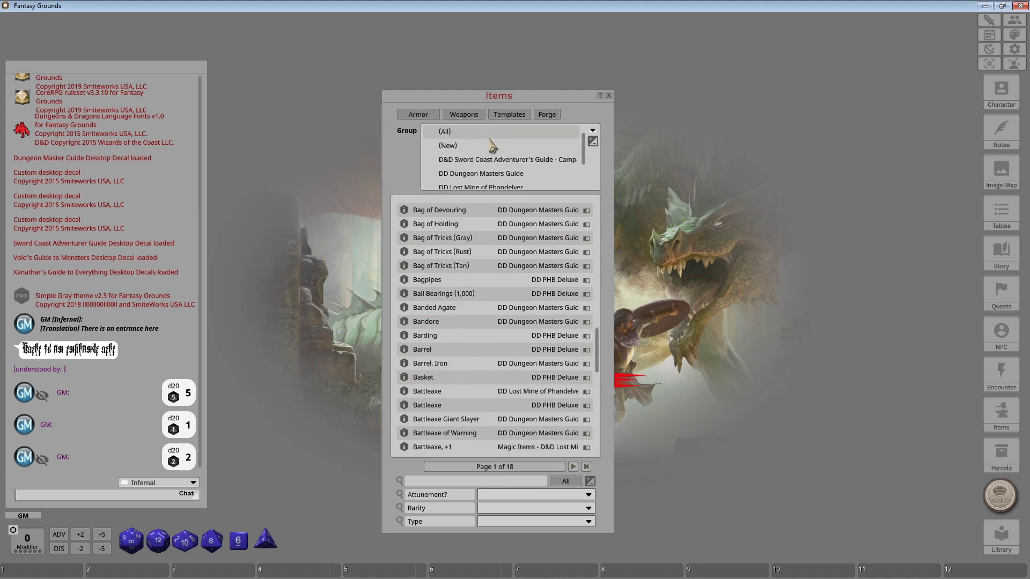
scroll(501, 177, "down", 1)
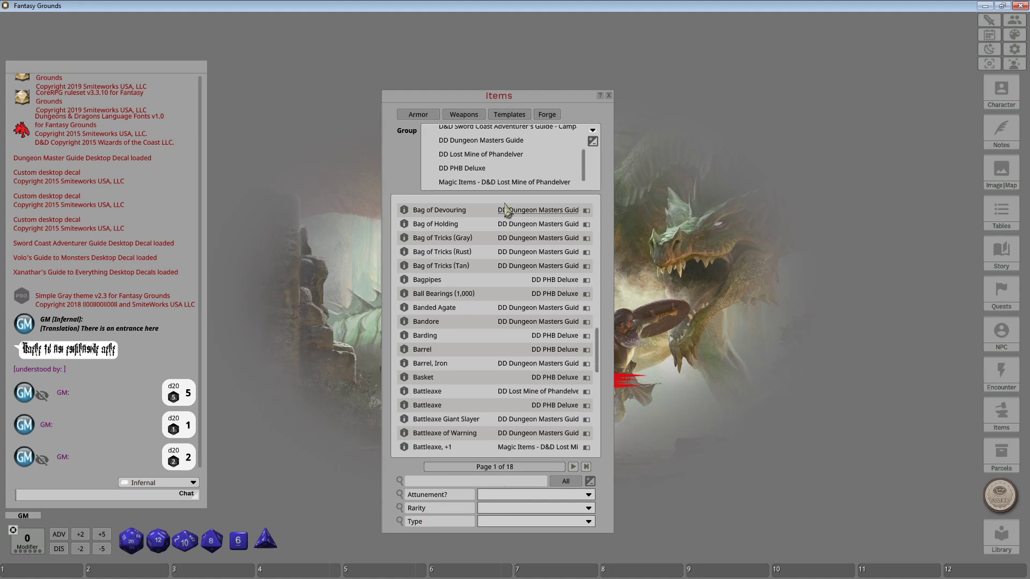
left_click(450, 481)
left_click(528, 496)
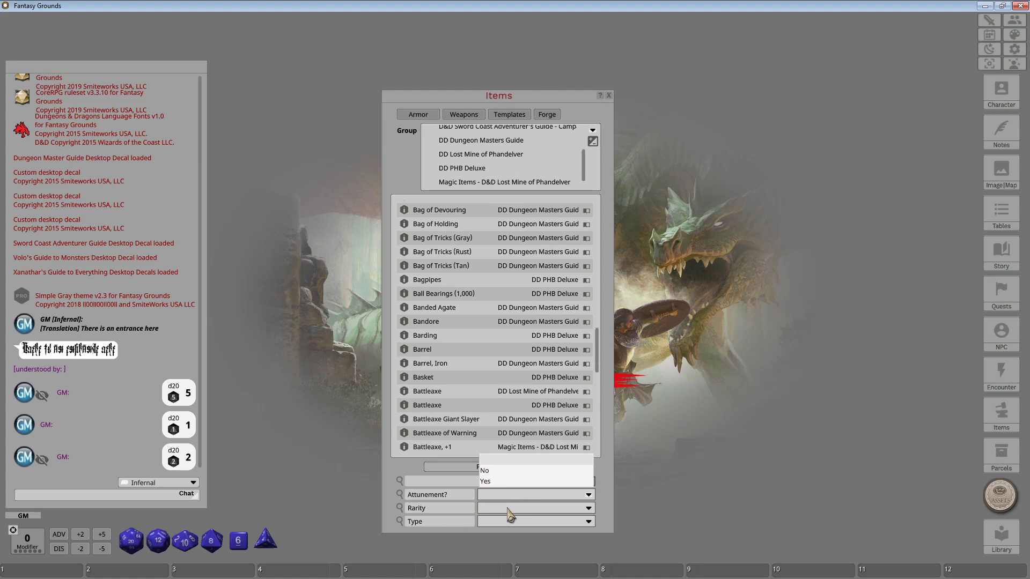
left_click(509, 508)
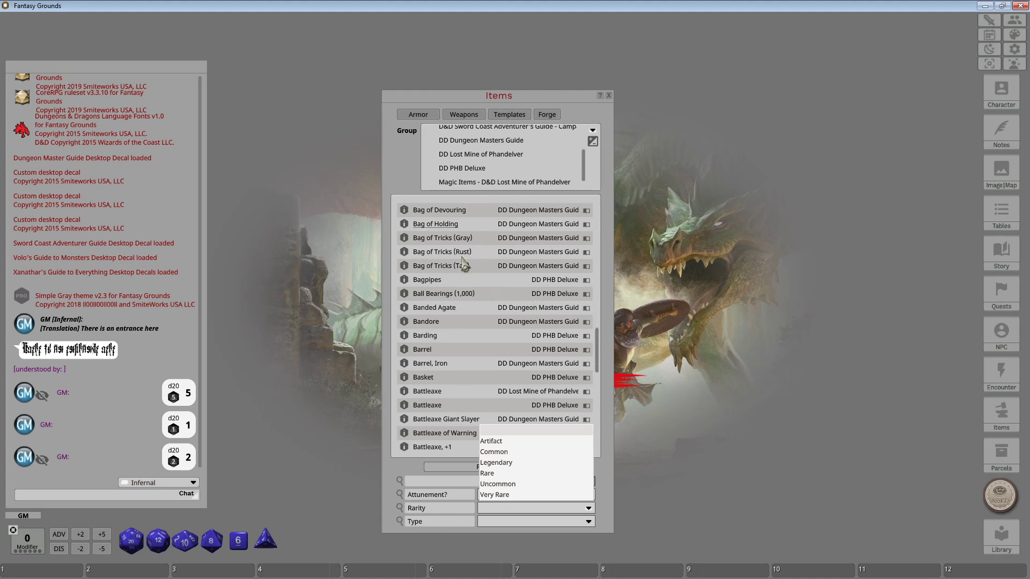
left_click(513, 509)
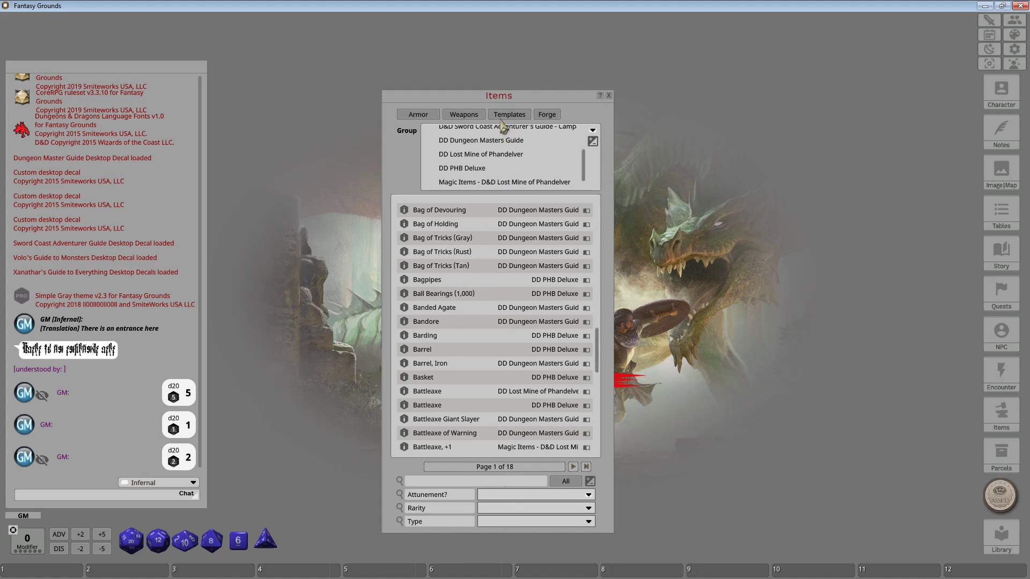
Open the Armor table from the Items list and browse its light, medium and heavy armor entries.
left_click(419, 117)
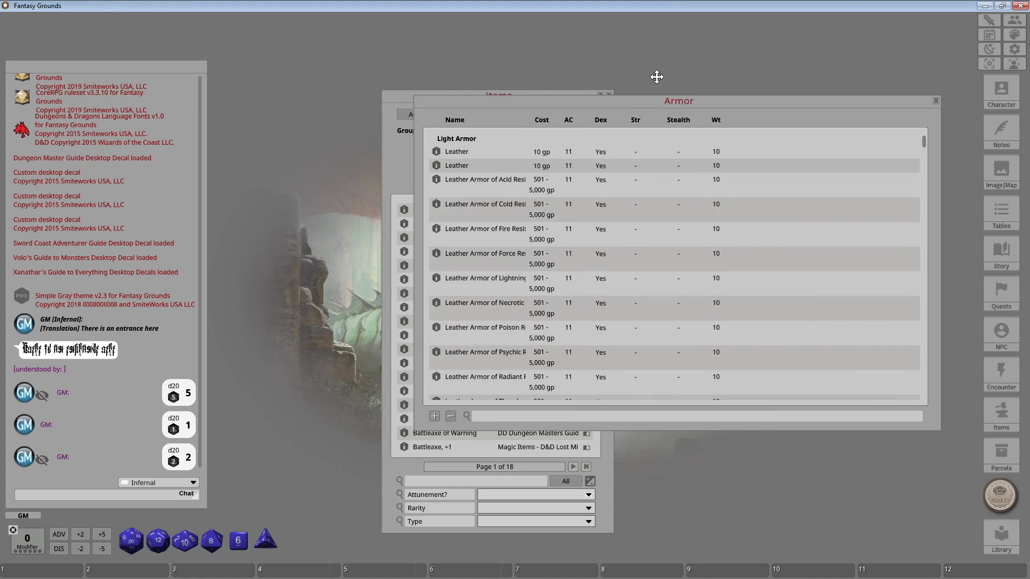
scroll(611, 260, "down", 15)
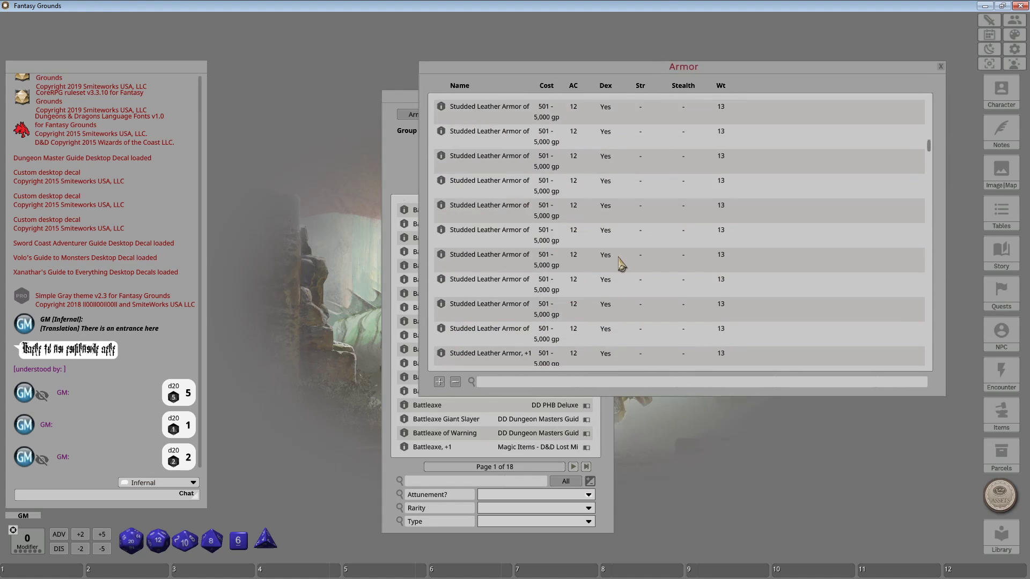
scroll(621, 264, "down", 15)
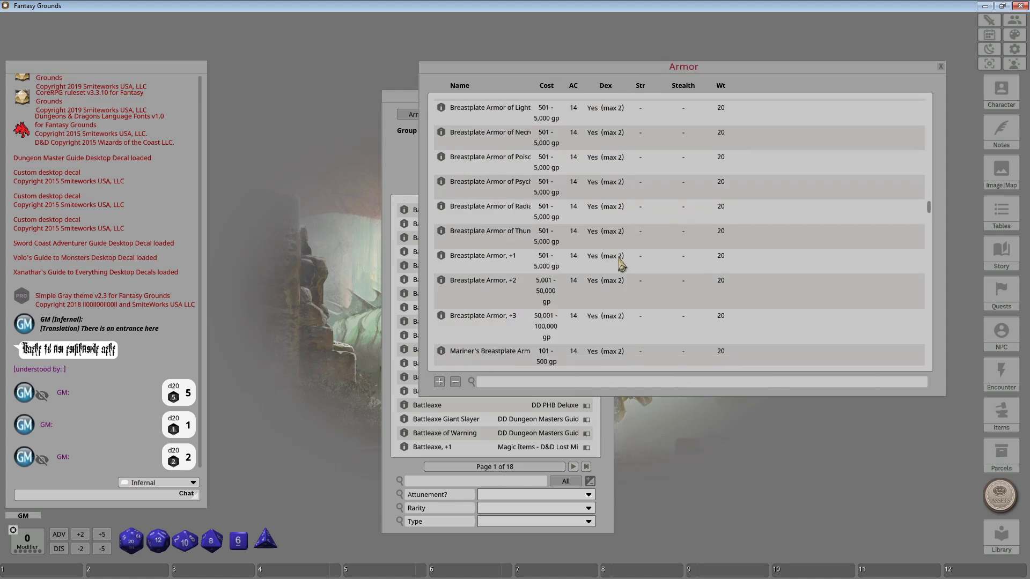
scroll(621, 264, "down", 15)
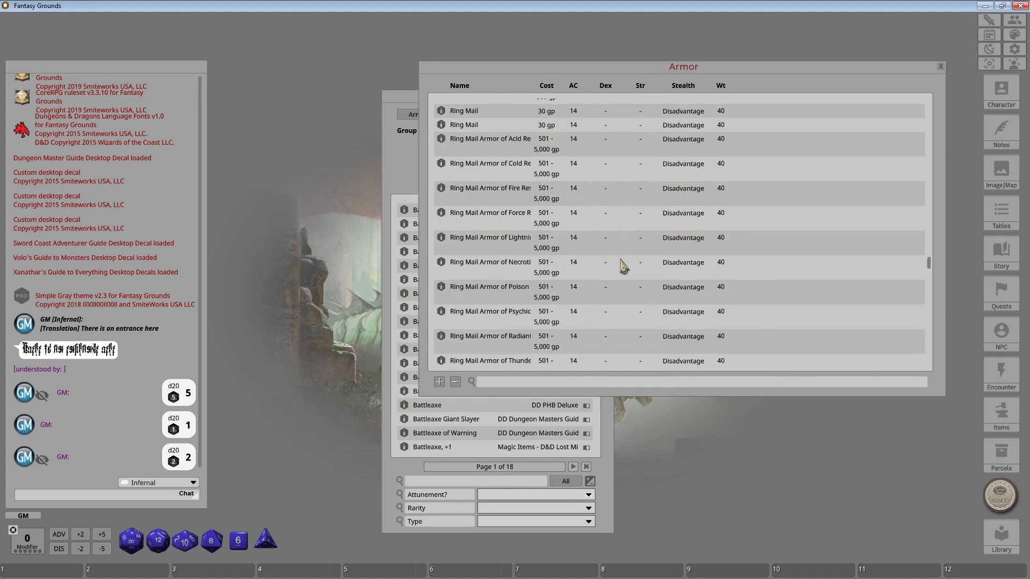
scroll(622, 265, "down", 4)
scroll(626, 268, "down", 6)
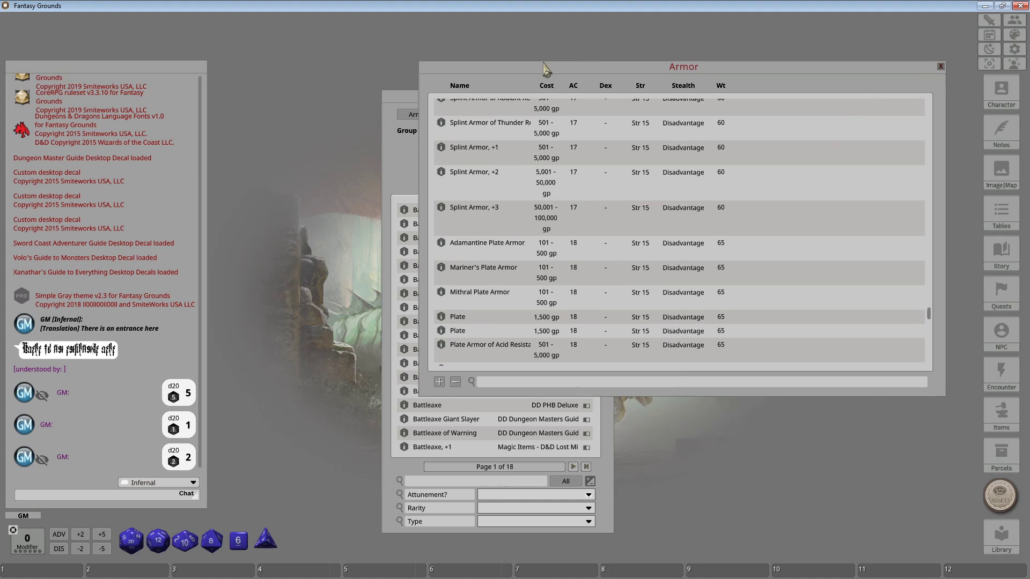
Open the Item Templates list, place it beside the Items list, lengthen its window, and browse its entries.
left_click(508, 117)
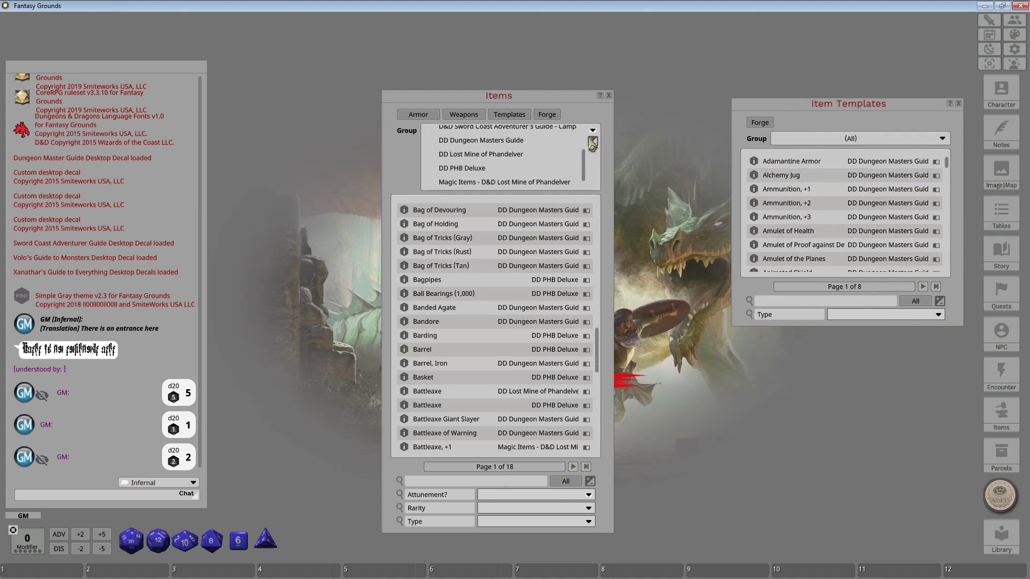
left_click(634, 135)
left_click_drag(905, 105, 811, 75)
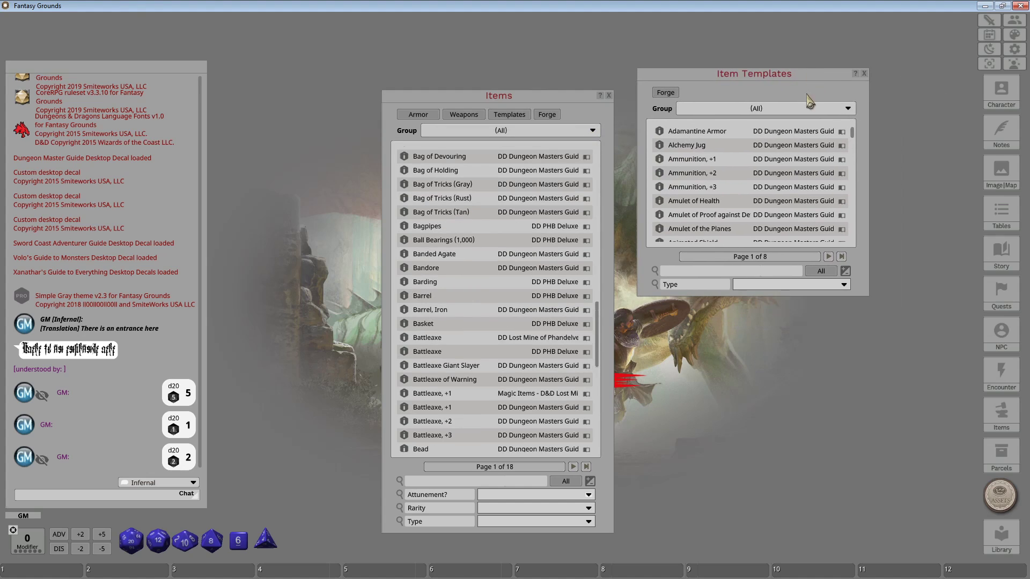
left_click_drag(762, 297, 764, 526)
scroll(751, 416, "down", 8)
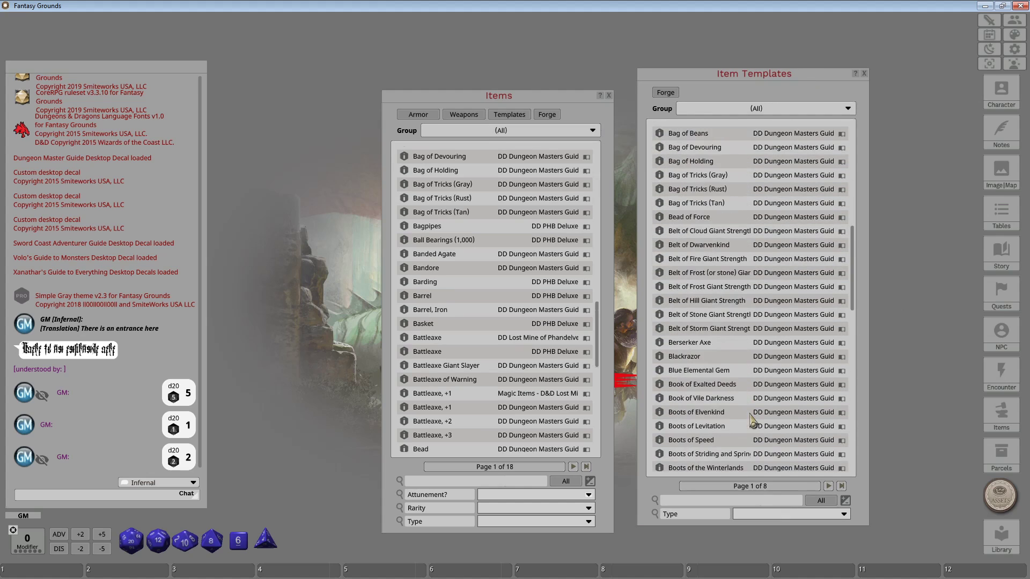
Open the Magic Item Forge and forge a magic item from the Basket equipment and the Bead of Force template.
left_click(547, 114)
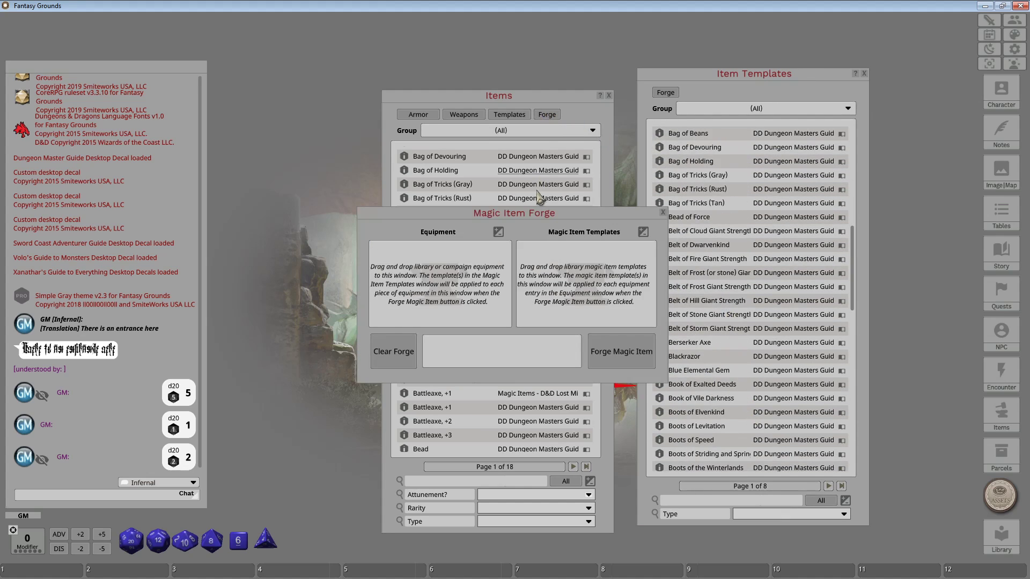
left_click_drag(531, 213, 416, 209)
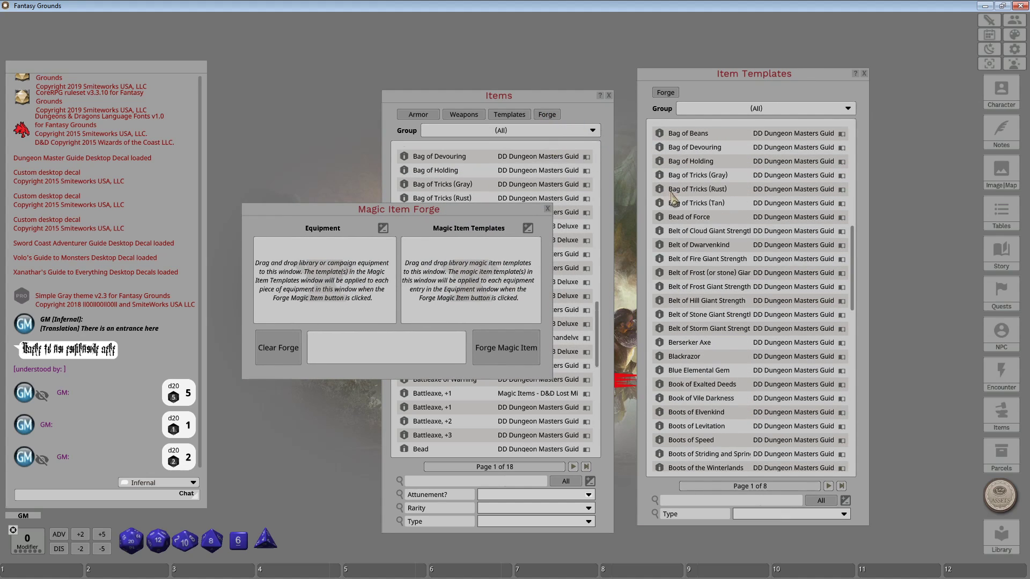
left_click_drag(667, 220, 454, 248)
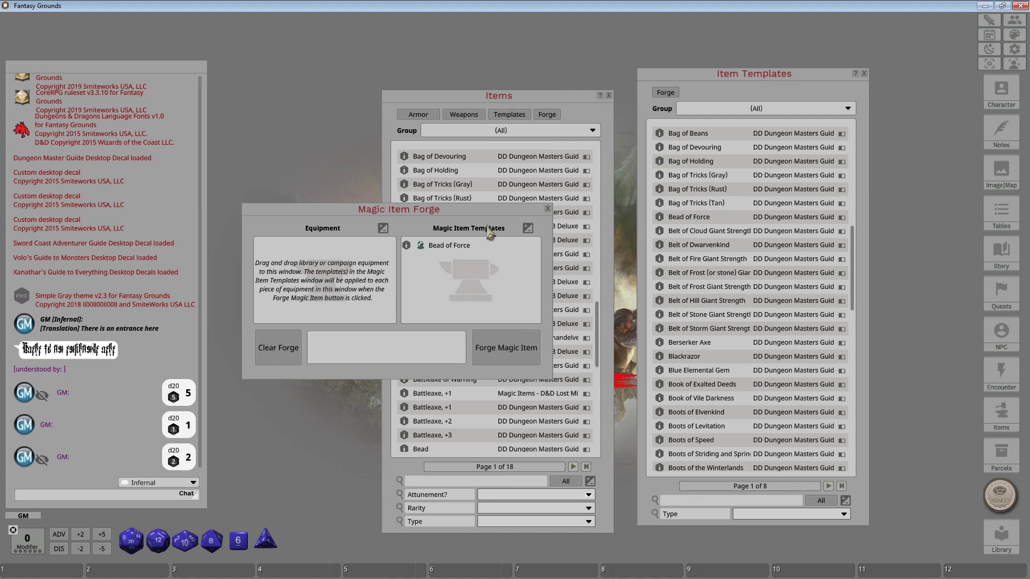
left_click_drag(433, 212, 719, 241)
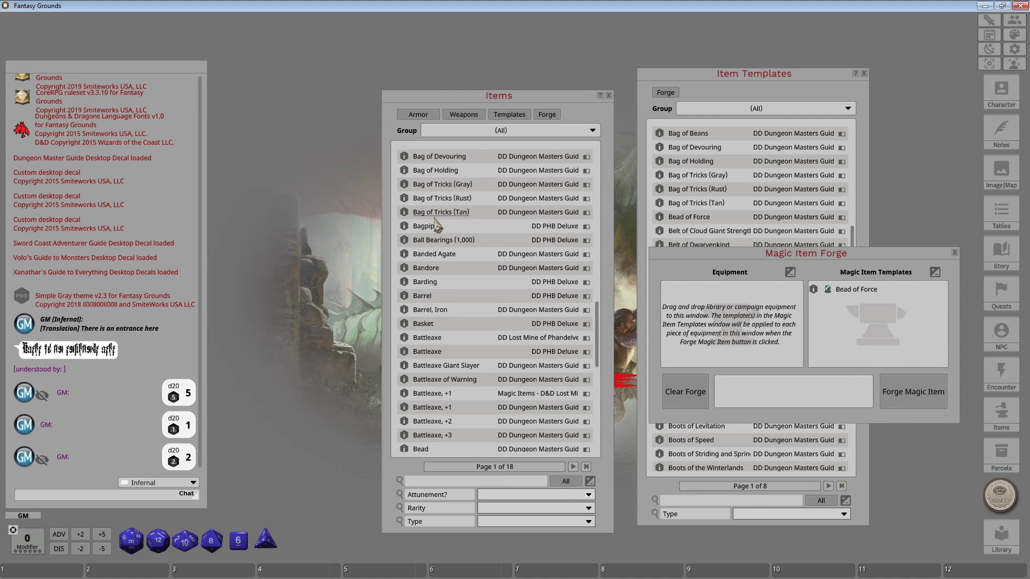
left_click_drag(429, 324, 757, 307)
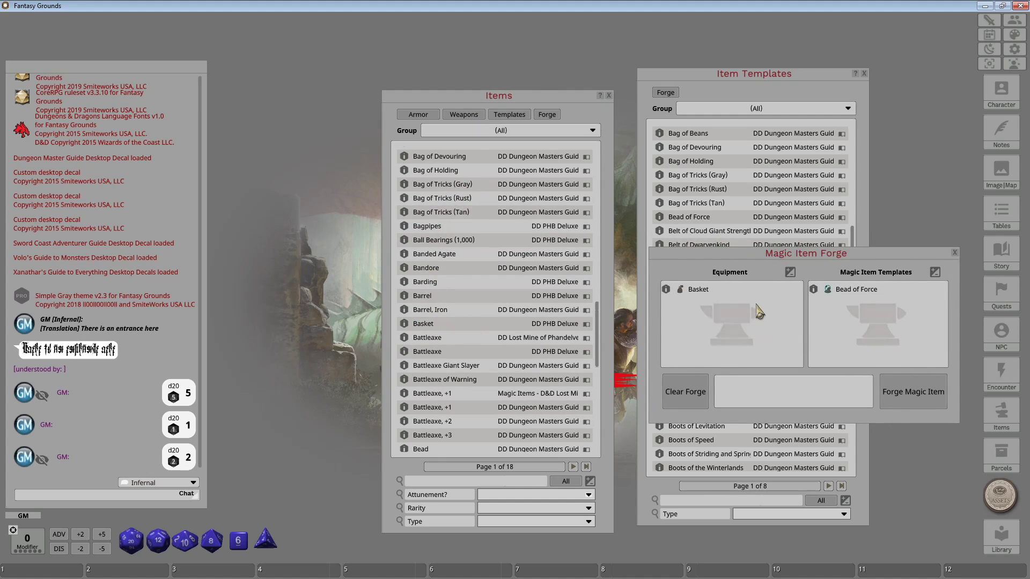
left_click(913, 402)
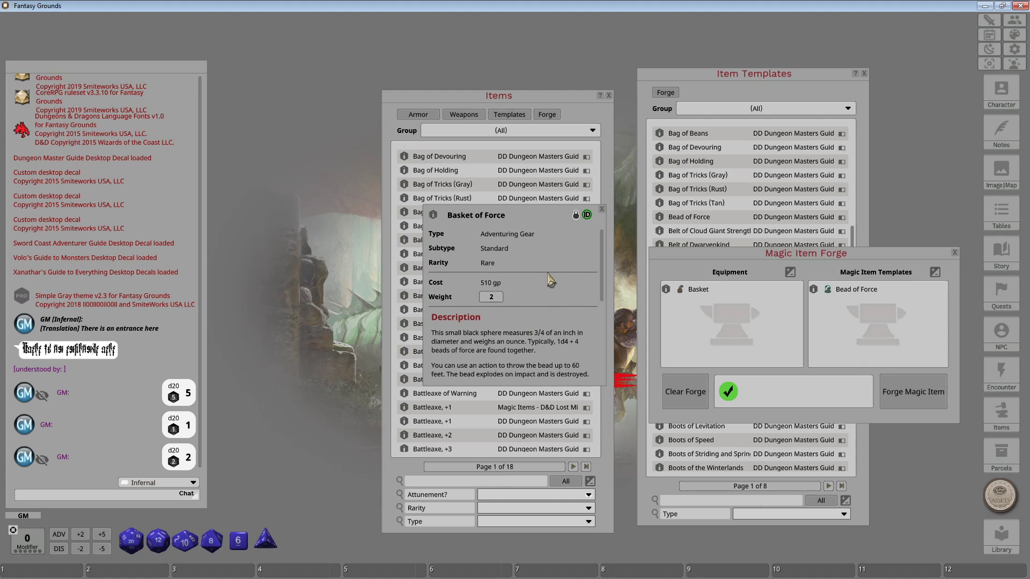
Read the forged Basket of Force's description, move its window aside, and show only the (New) group in the Items list.
scroll(550, 280, "down", 5)
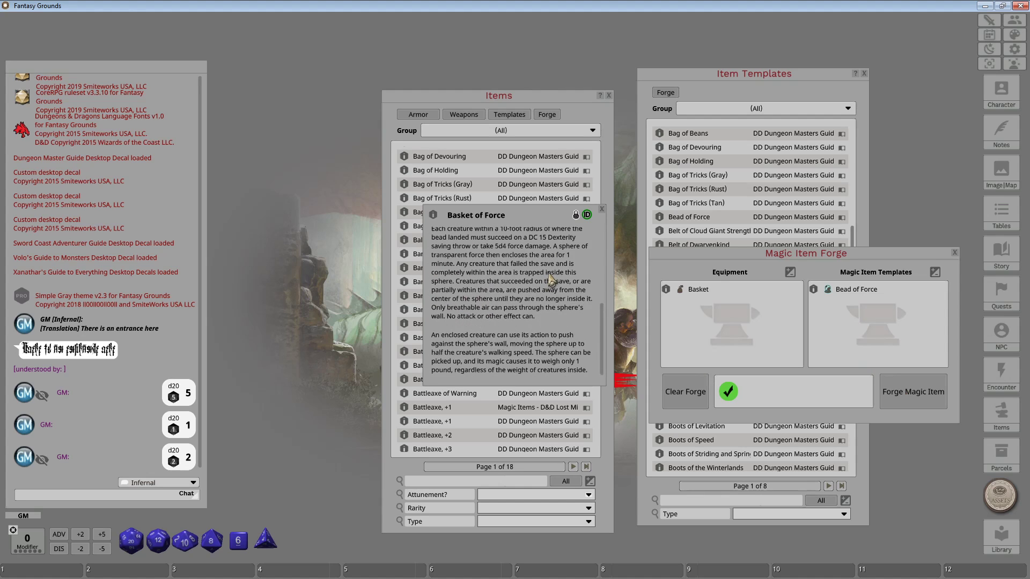
left_click_drag(541, 216, 308, 77)
left_click(442, 483)
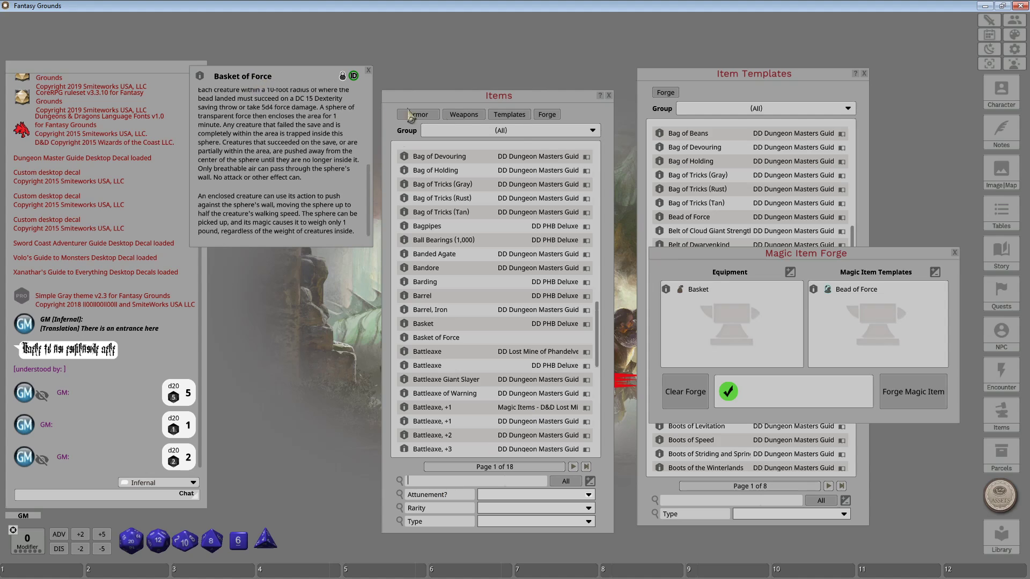
left_click(515, 135)
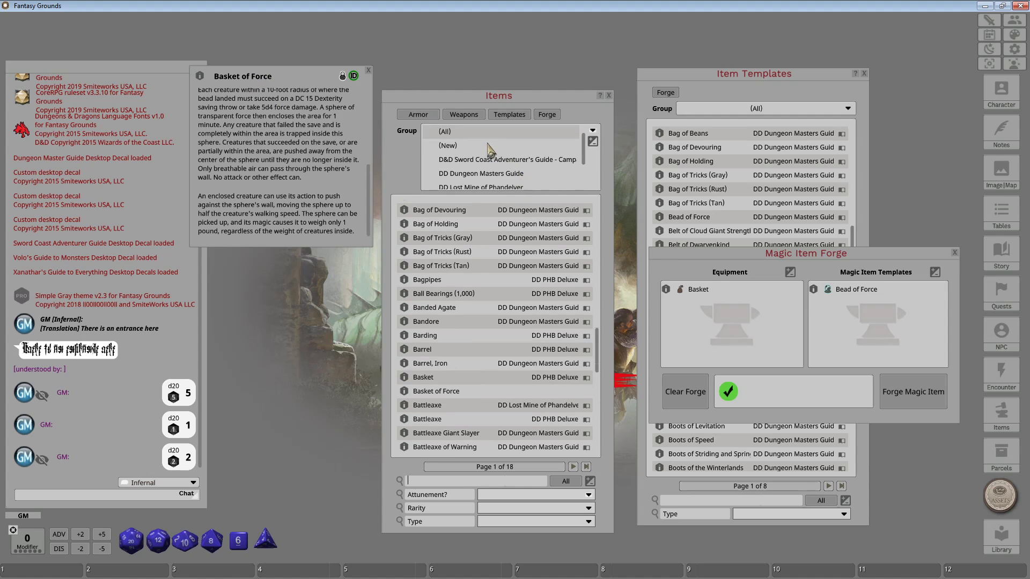
left_click(456, 146)
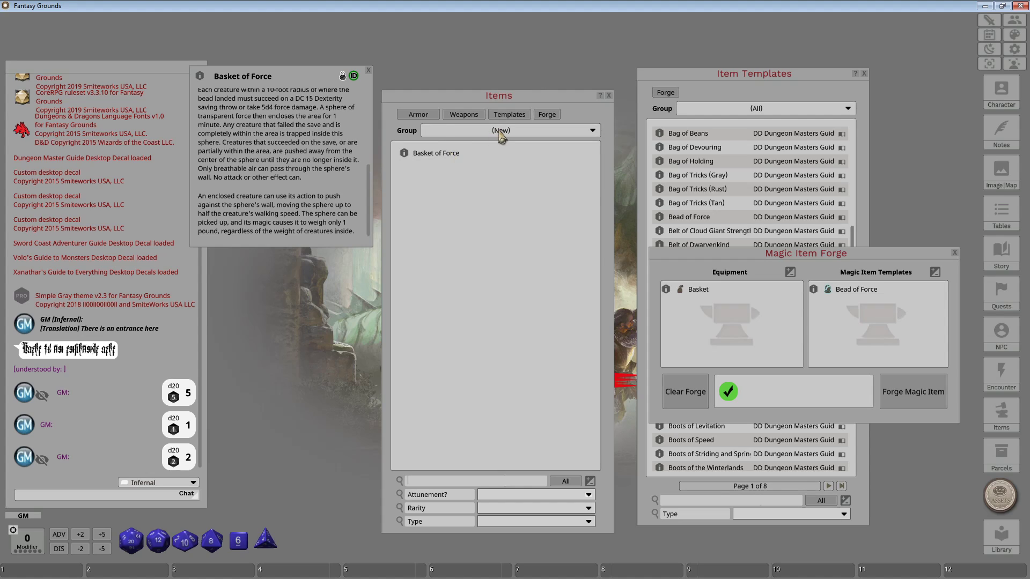
left_click(501, 136)
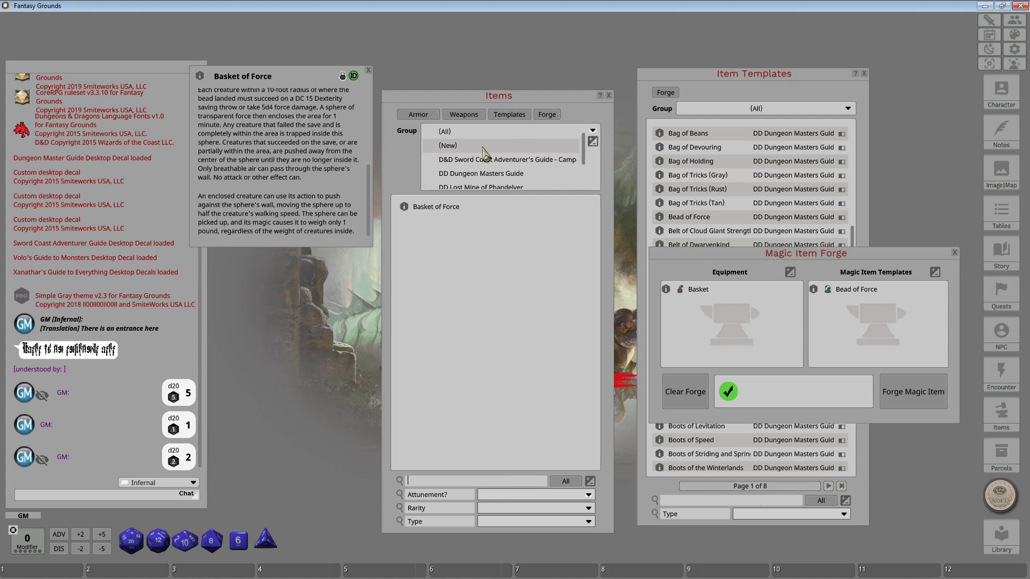
left_click(483, 147)
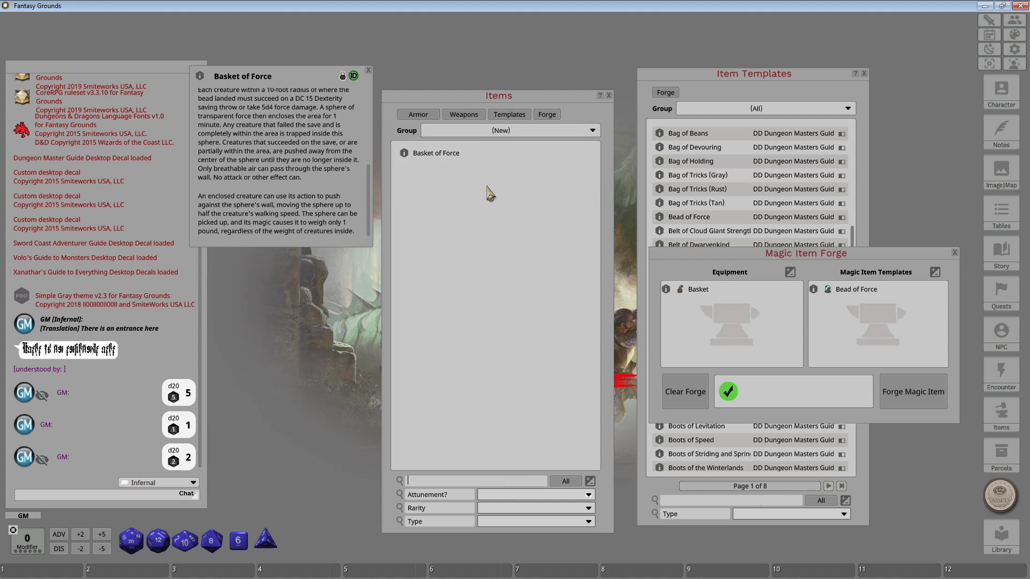
Close the Magic Item Forge and Item Templates windows, delete the Basket of Force item, and close the Items list.
left_click(955, 253)
left_click(864, 73)
right_click(439, 152)
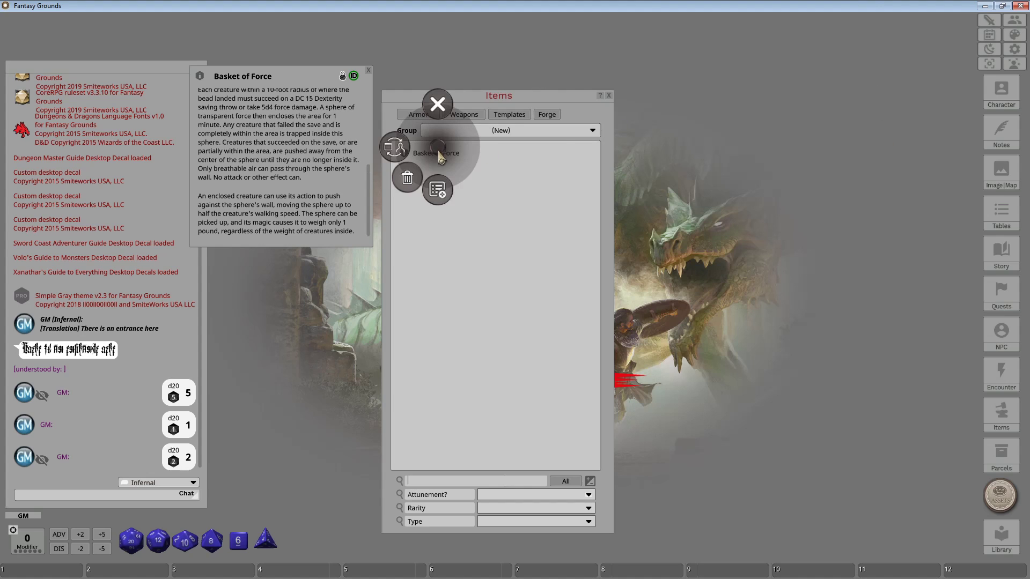
left_click(419, 182)
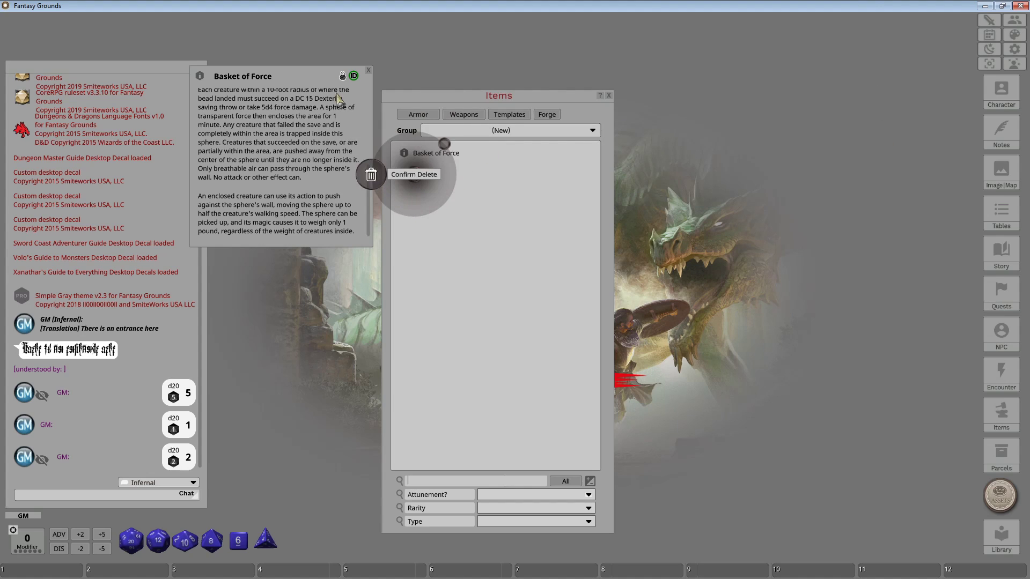
left_click(346, 119)
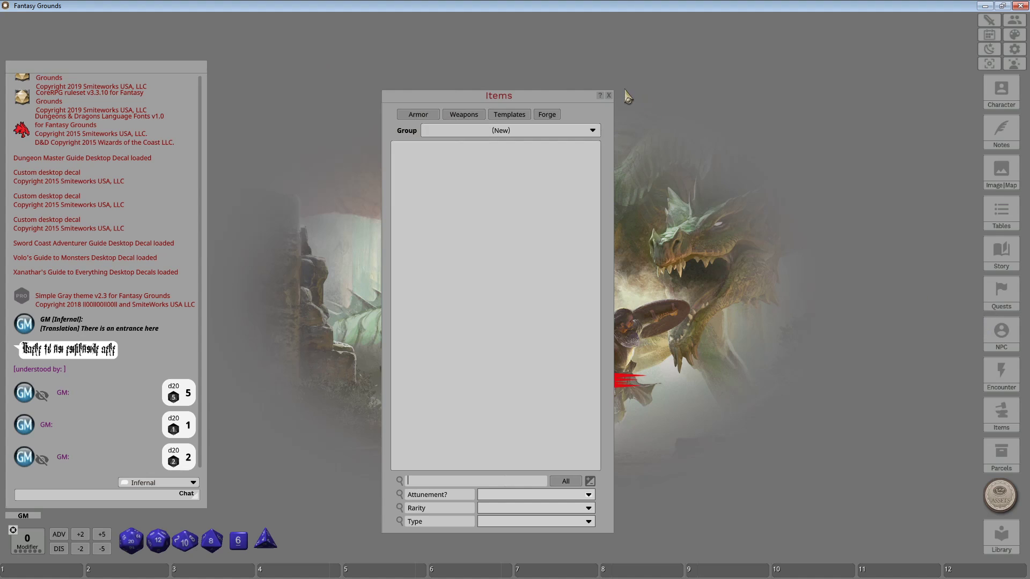
left_click(609, 96)
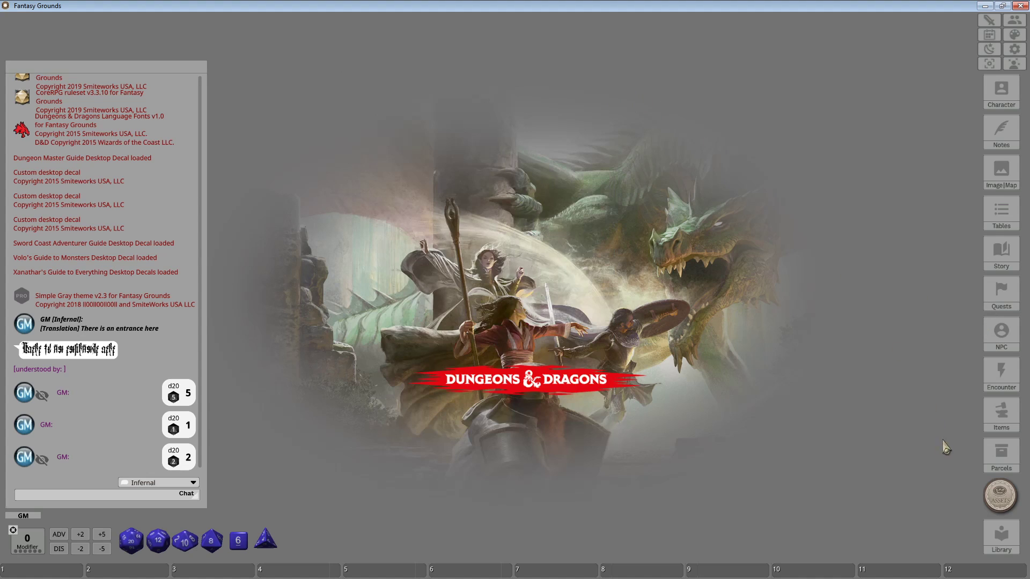
Open the Parcels list, reposition and lengthen its window, and browse the Lost Mine of Phandelver parcels.
left_click(1004, 457)
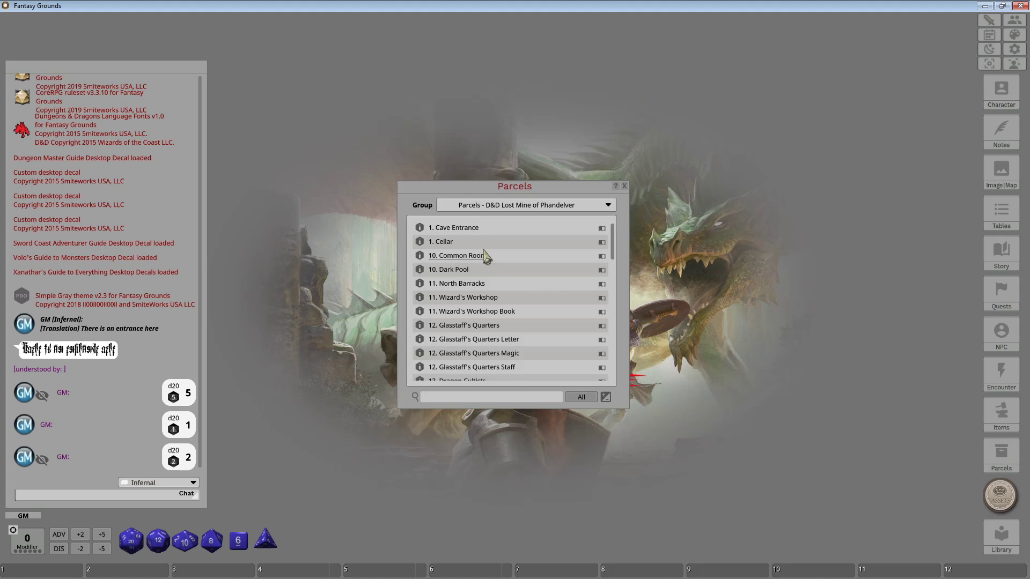
left_click_drag(462, 189, 371, 95)
left_click_drag(414, 315, 405, 522)
scroll(449, 321, "down", 8)
scroll(449, 321, "up", 6)
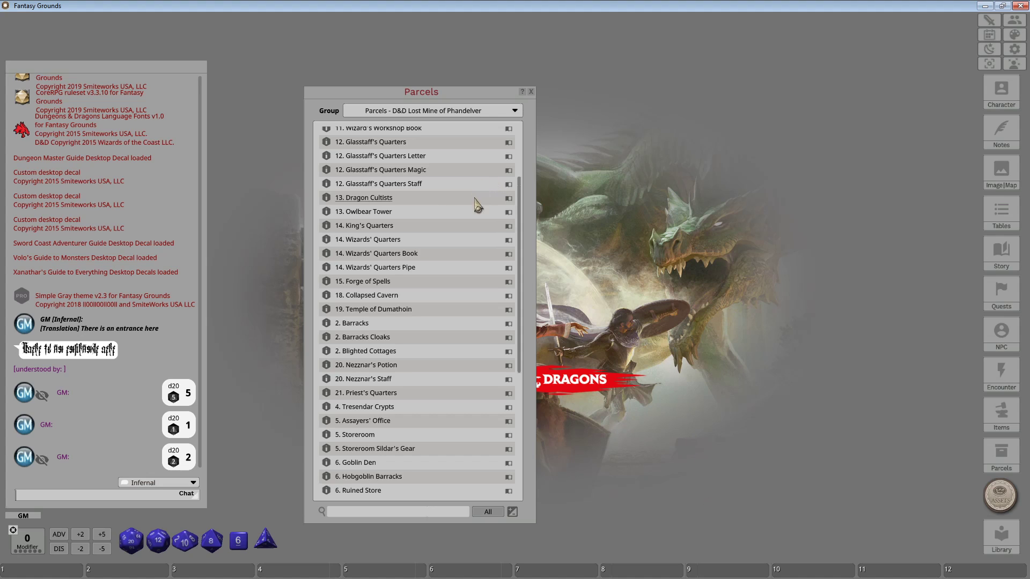
left_click_drag(489, 92, 395, 67)
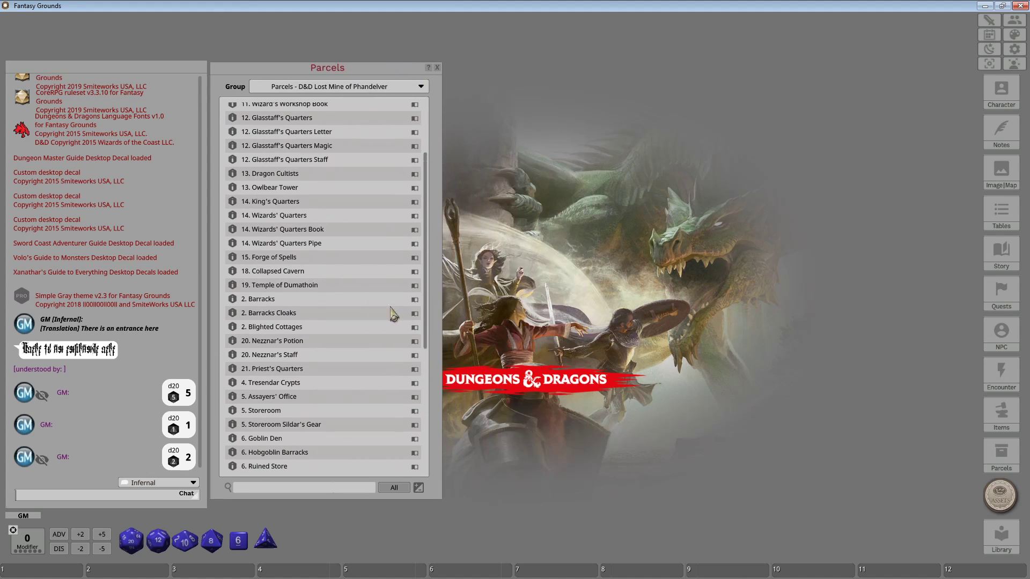
Examine the contents of the Wizards' Quarters Book and Blighted Cottages parcels, closing each one and the Parcels list.
left_click(276, 232)
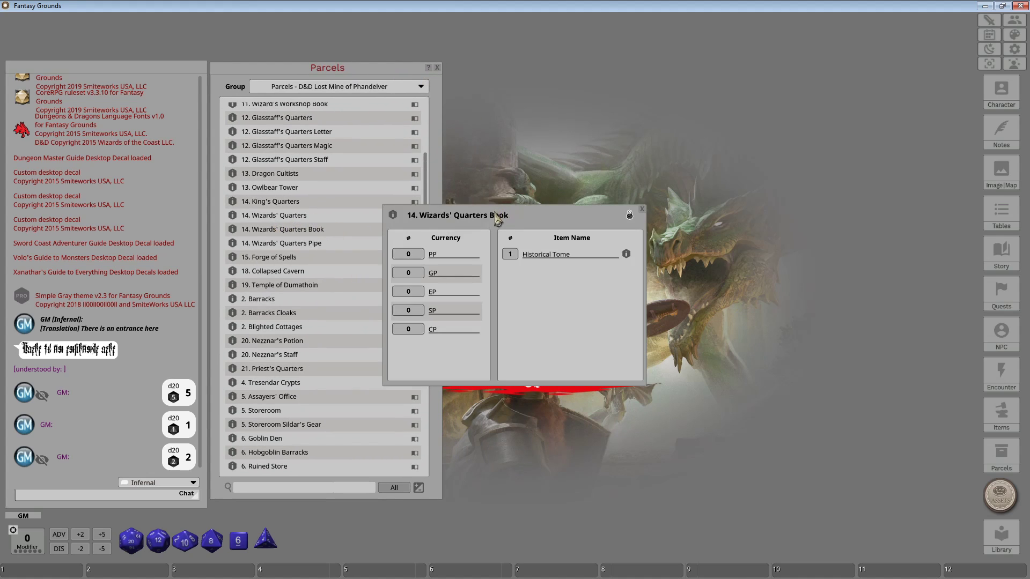
left_click_drag(498, 217, 621, 164)
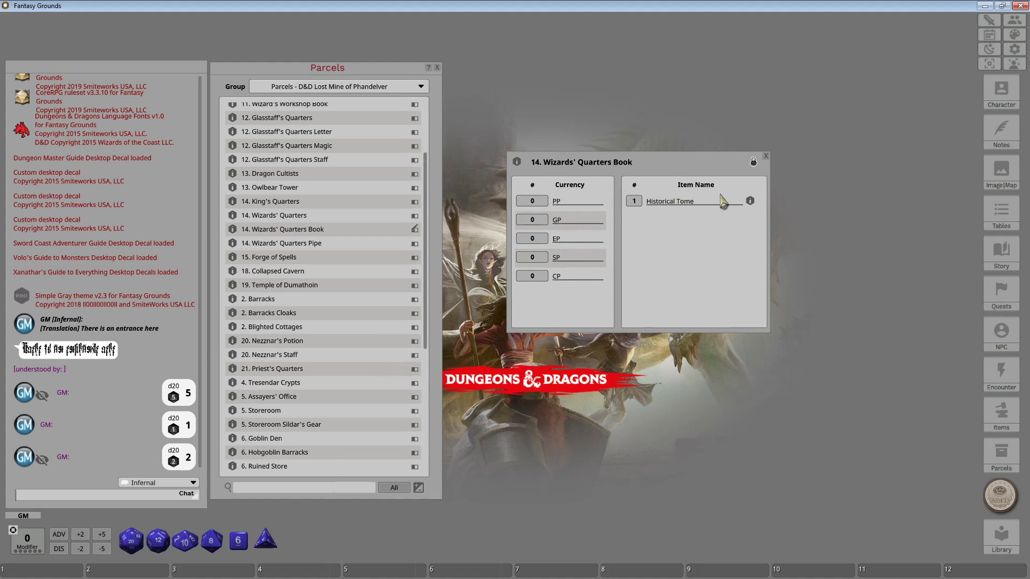
left_click(765, 156)
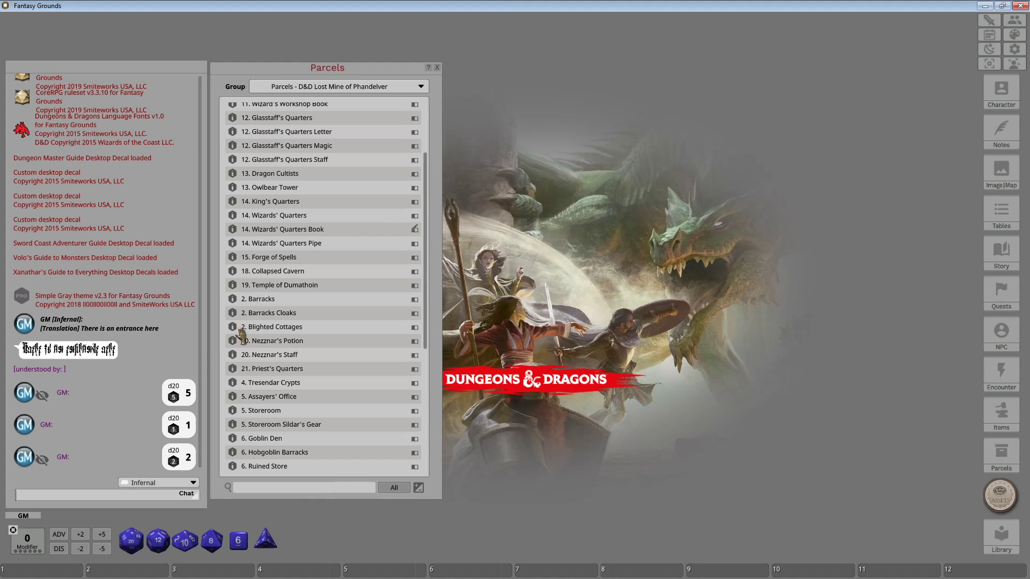
left_click(272, 328)
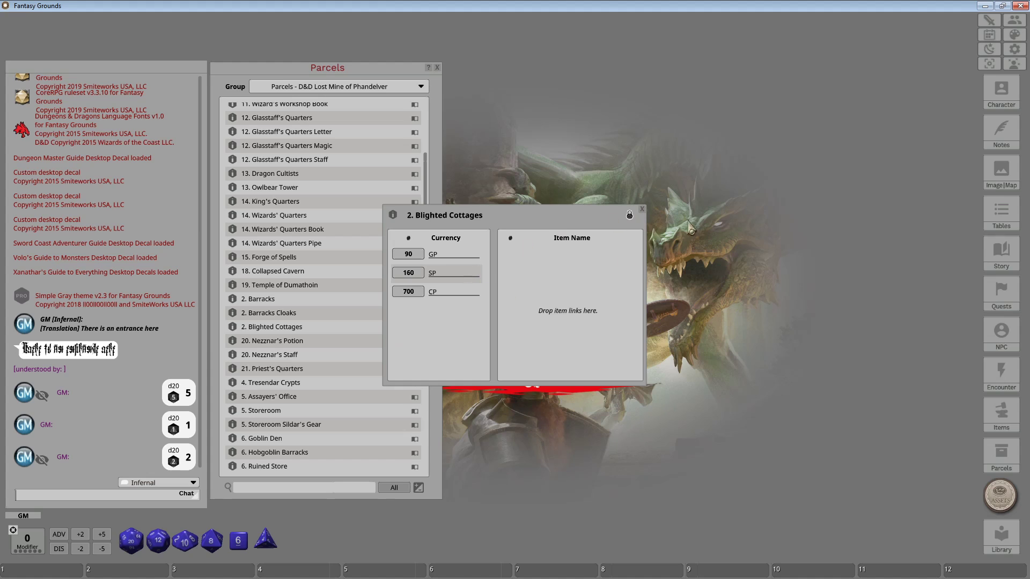
left_click(643, 211)
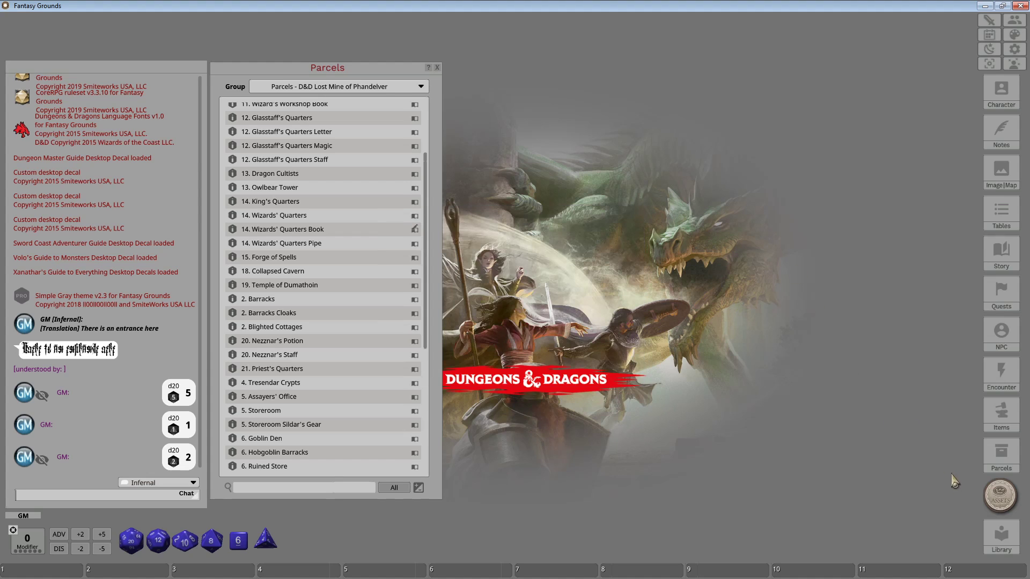
left_click(438, 69)
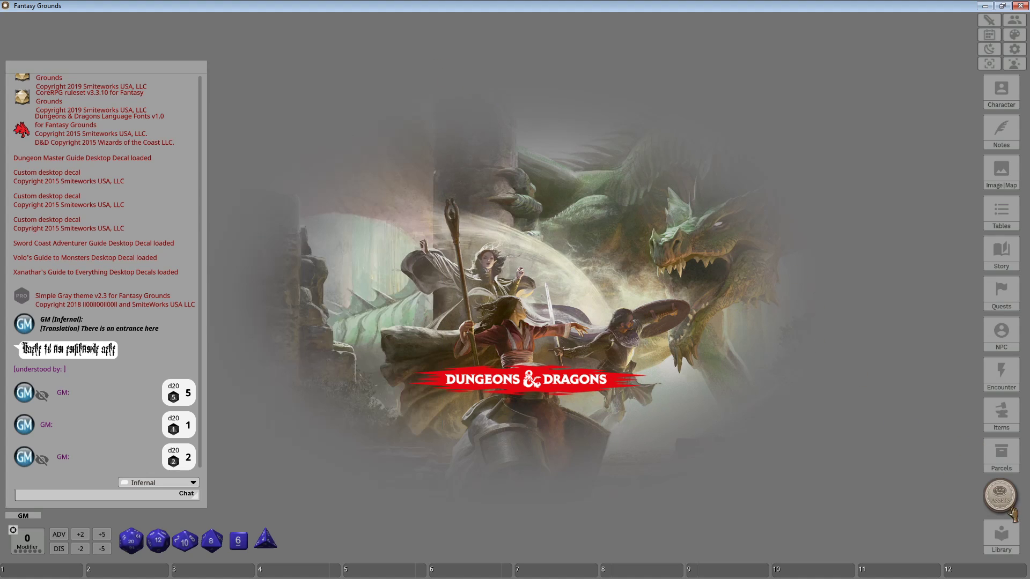
Open the Assets window and browse its Tokens, Portraits, Images and All categories.
left_click(989, 484)
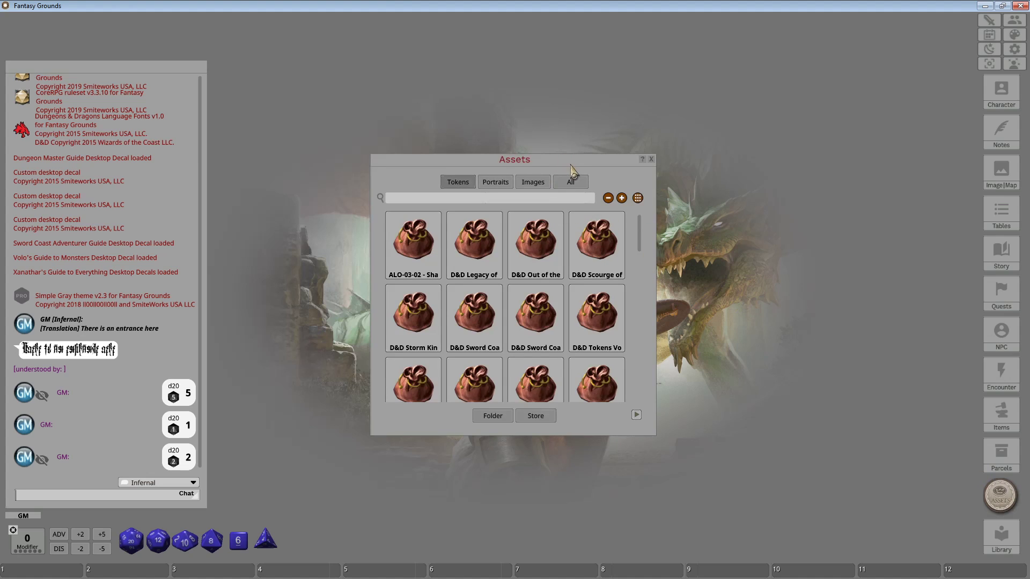
left_click_drag(571, 166, 519, 144)
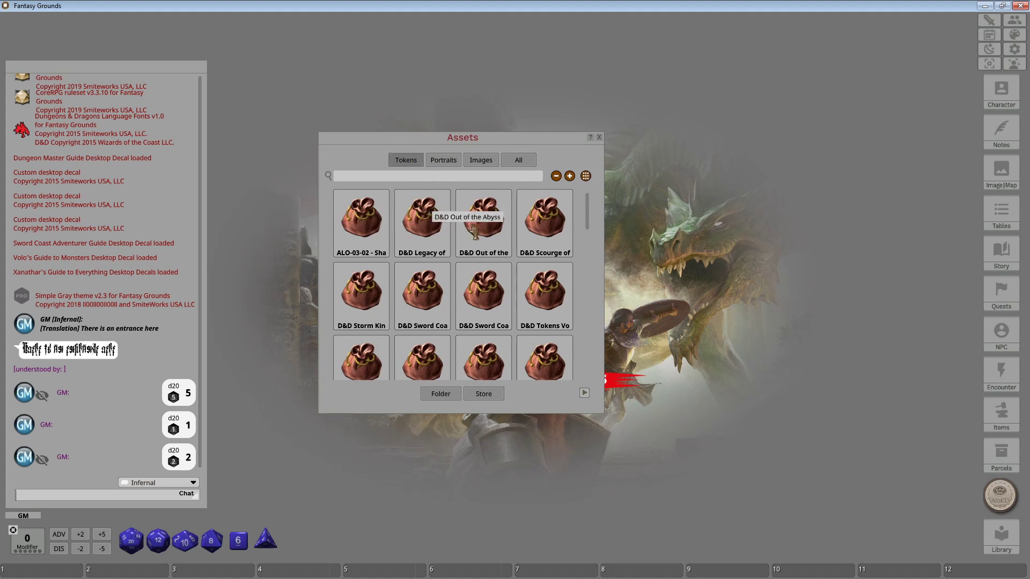
scroll(504, 343, "down", 10)
scroll(504, 344, "up", 10)
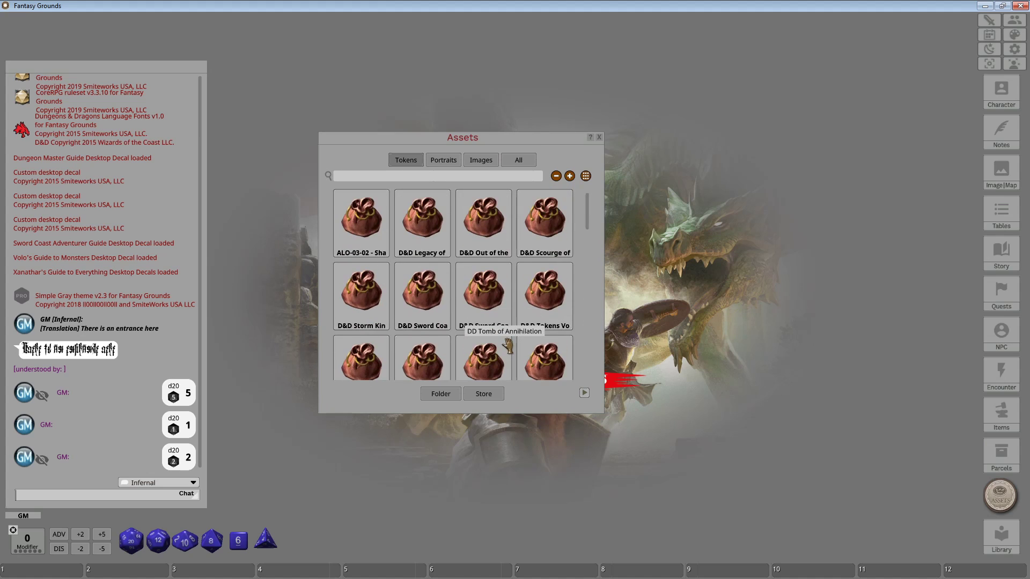
left_click(445, 163)
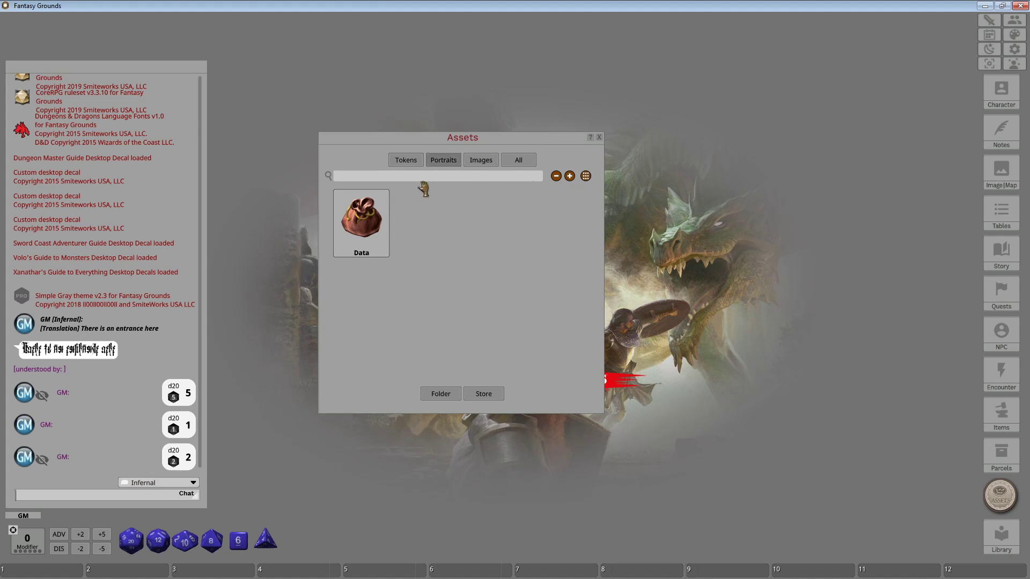
left_click(491, 160)
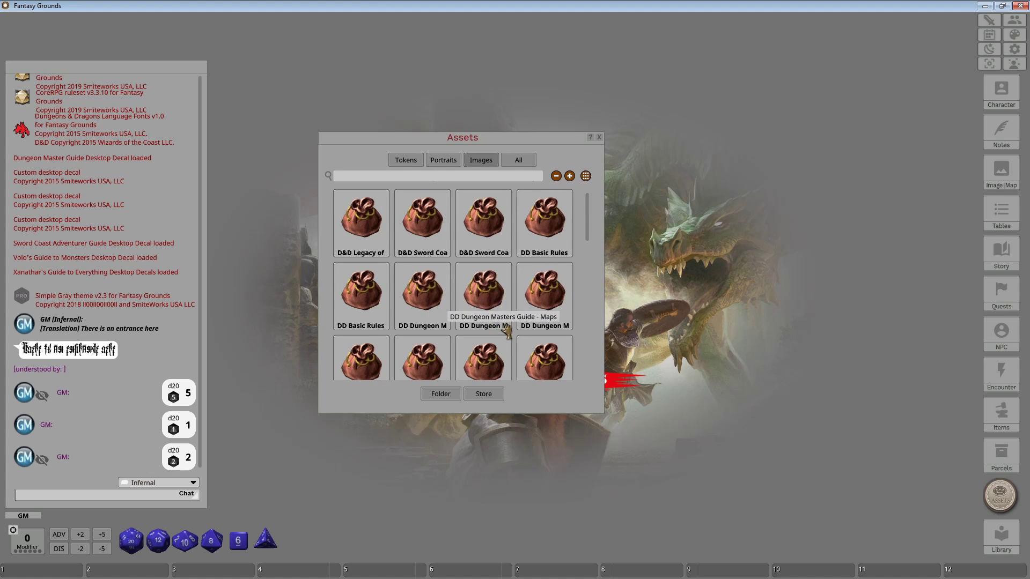
scroll(507, 330, "down", 10)
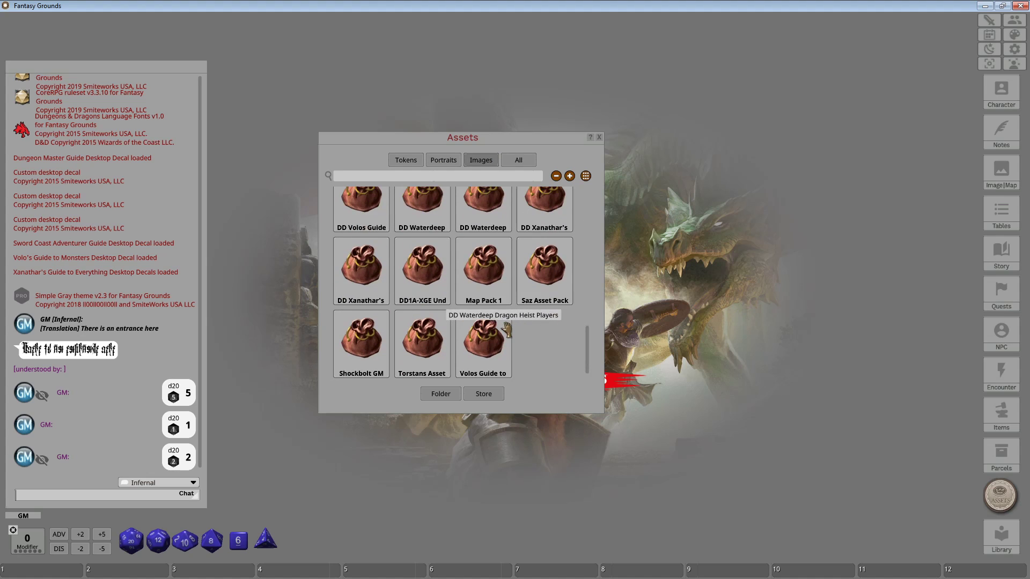
left_click(518, 160)
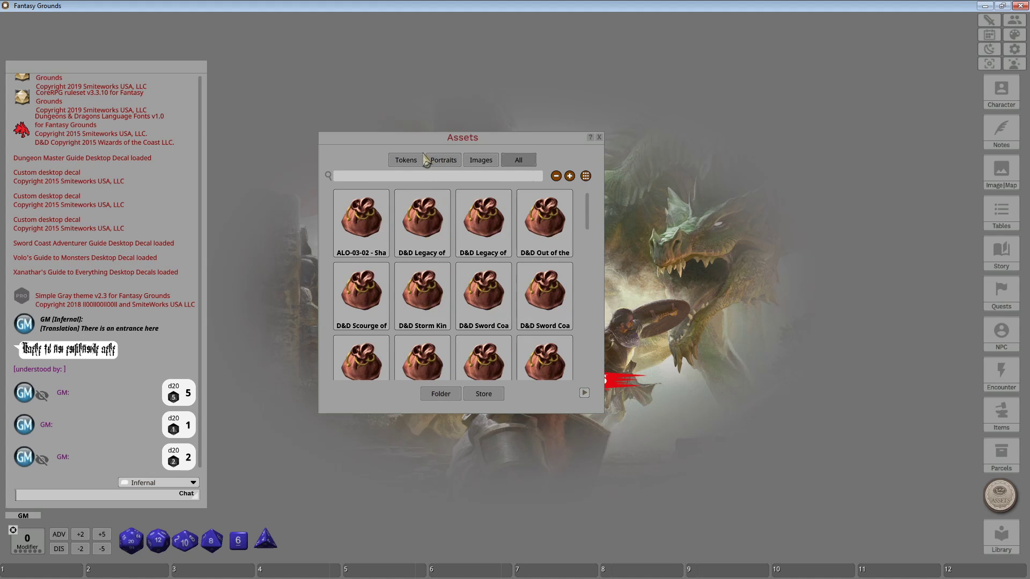
Search the token assets for "elf" and browse the matching tokens.
left_click(406, 162)
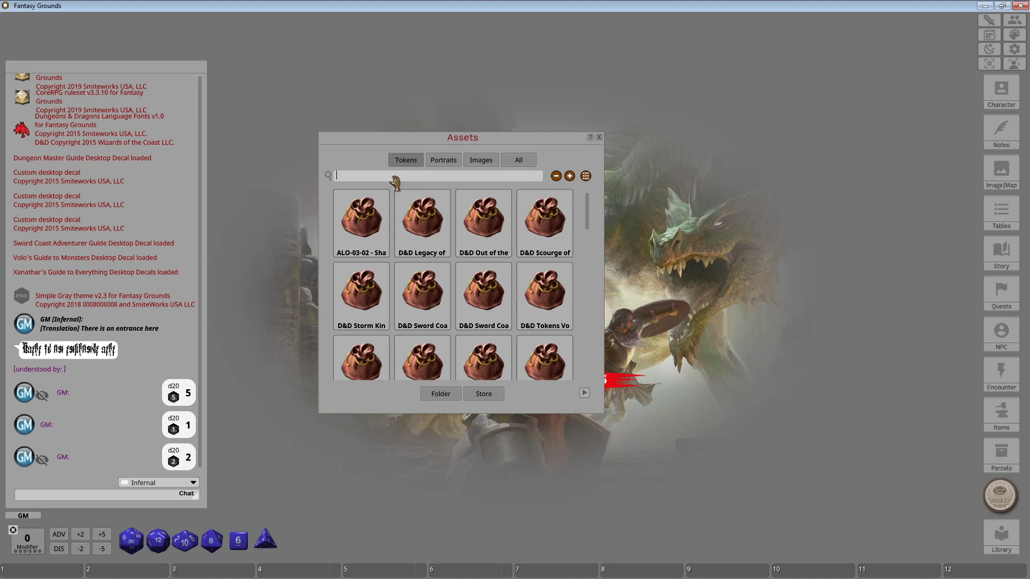
key("Return")
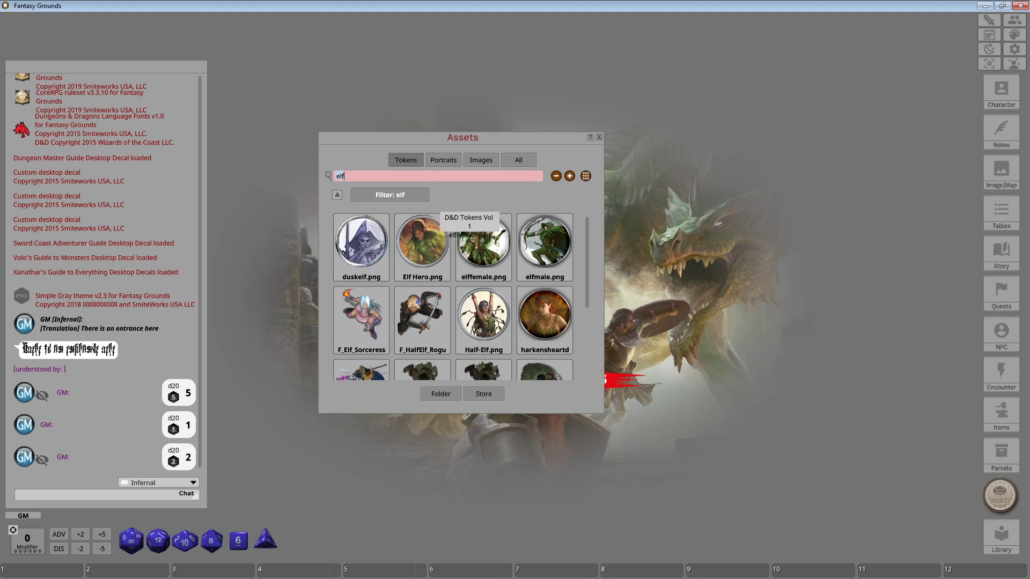
scroll(500, 251, "down", 3)
scroll(499, 249, "up", 3)
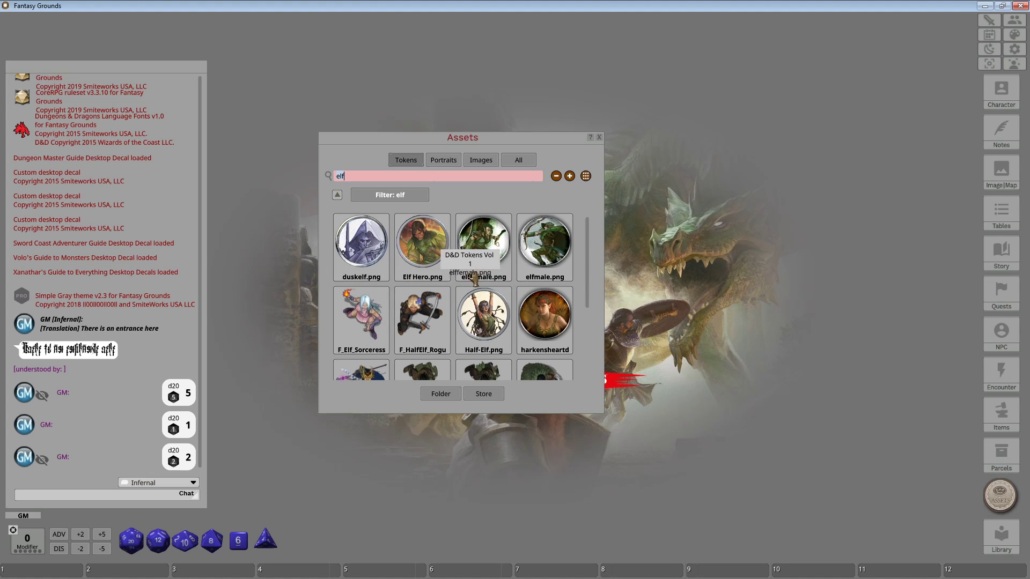
Browse the remaining elf tokens and examine the Arakocra portrait in the DND5E folder of the Data portraits.
scroll(520, 328, "down", 2)
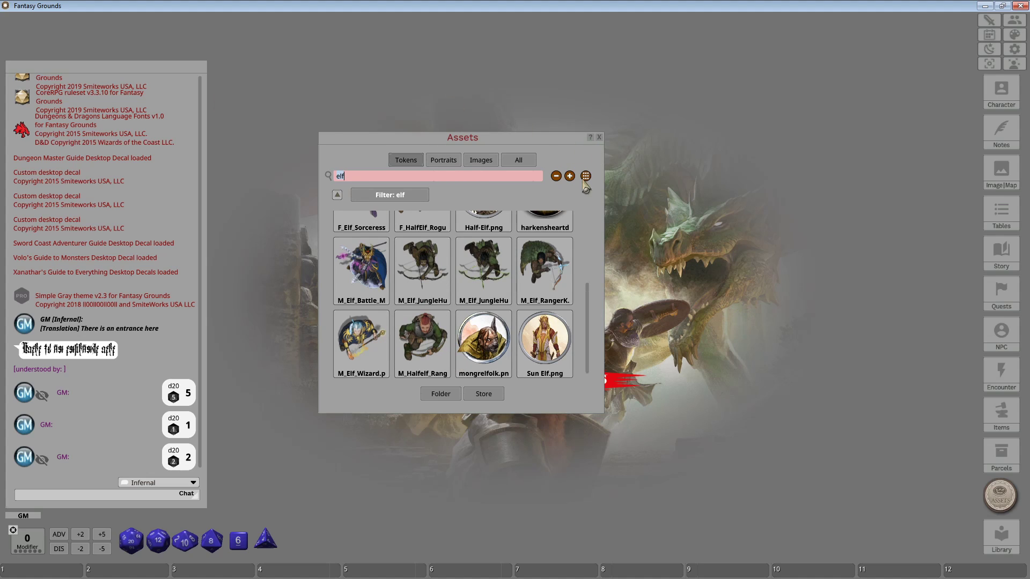
left_click(448, 164)
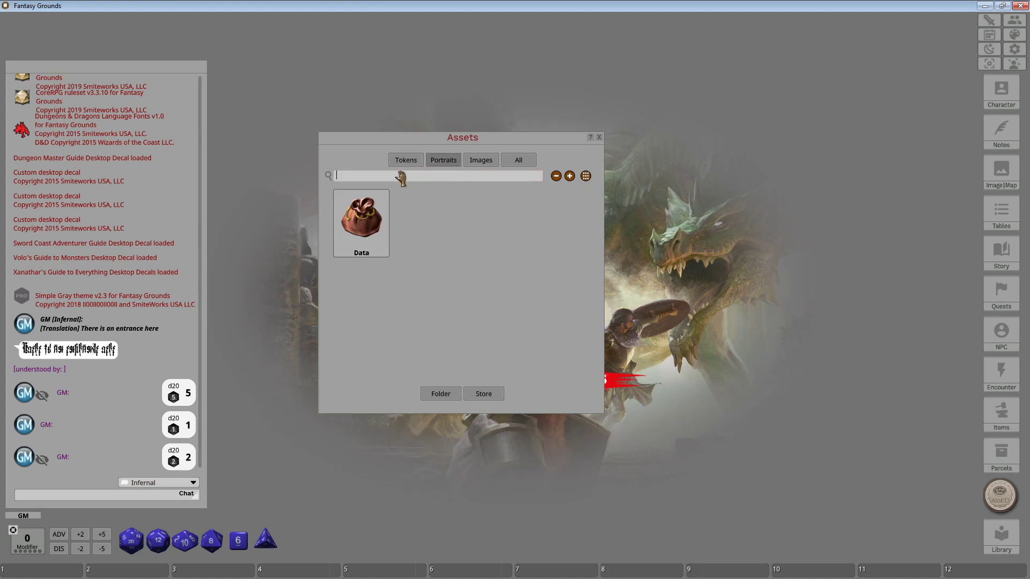
left_click(337, 195)
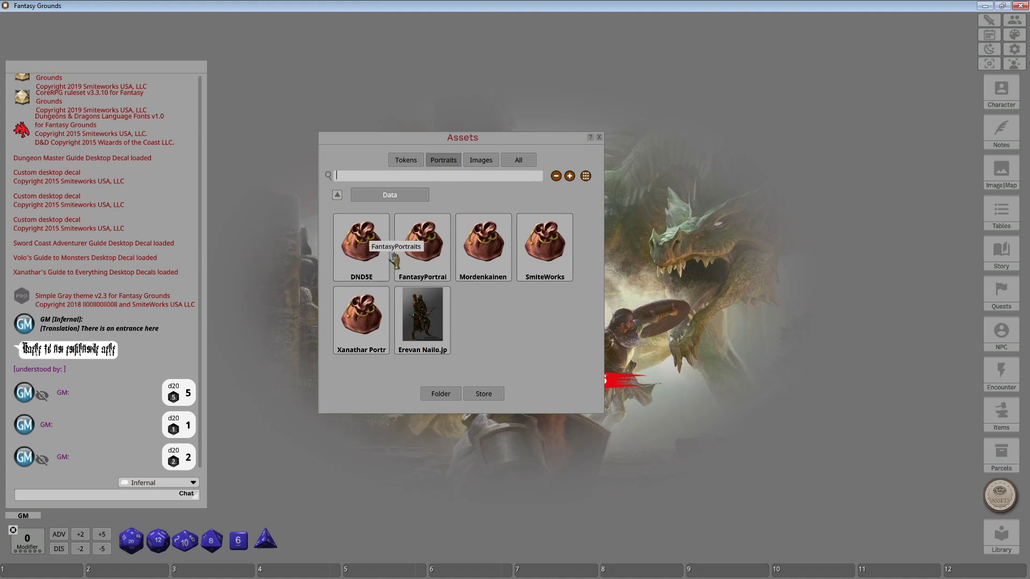
left_click(382, 236)
left_click(381, 238)
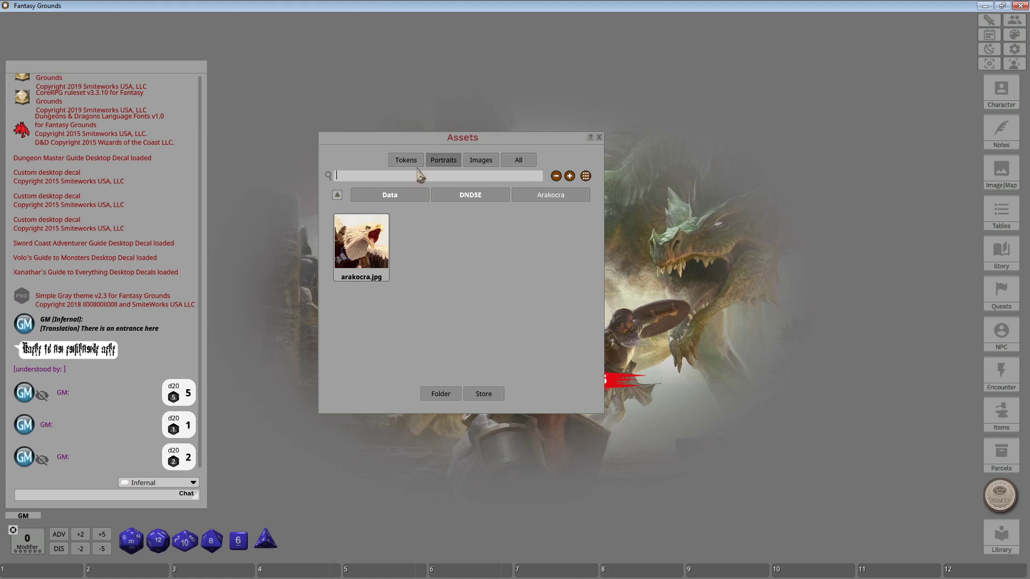
Browse the image assets, view the maps in Map Pack 1, and close the Assets window.
left_click(481, 165)
scroll(531, 220, "down", 5)
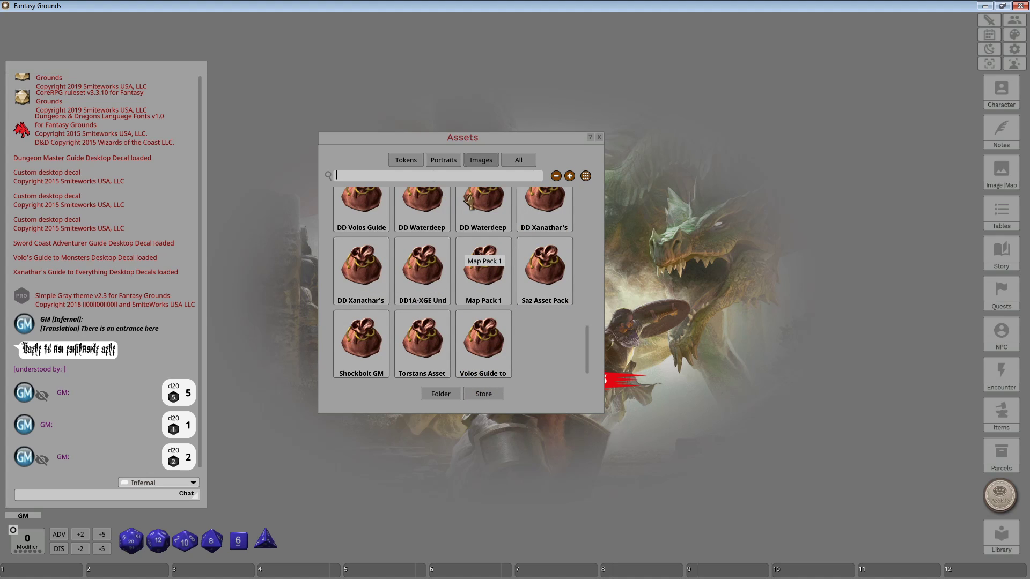
left_click(483, 265)
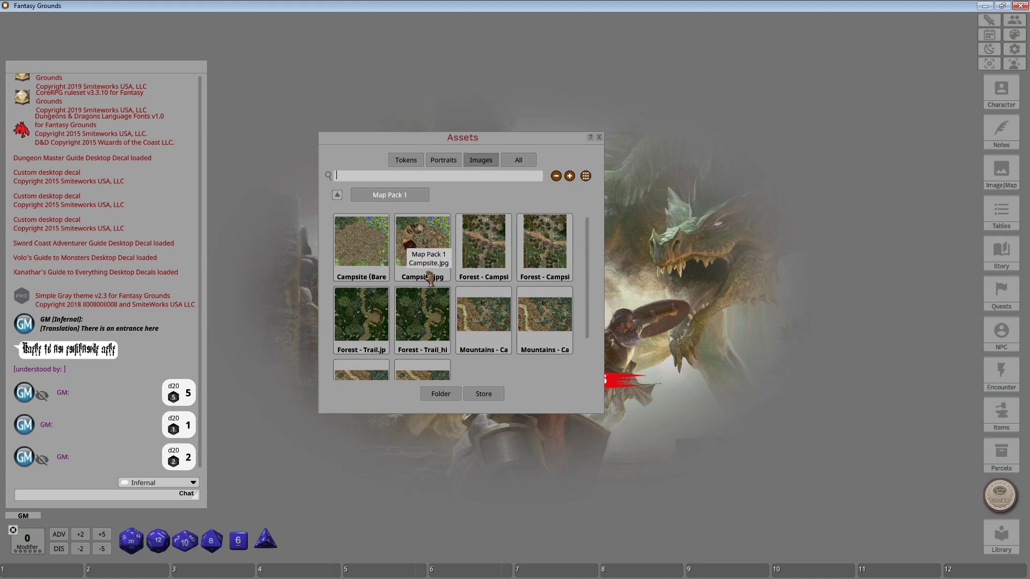
left_click(599, 138)
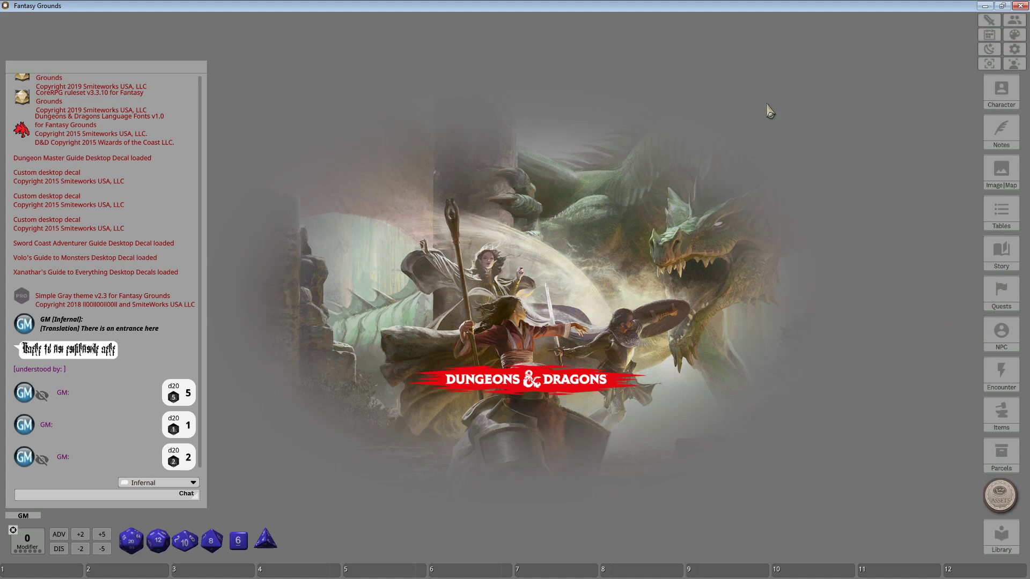
Open the Party Sheet, move it toward the middle of the desktop, and view its Inventory, Main and XP pages.
left_click(1015, 22)
left_click_drag(737, 134, 472, 155)
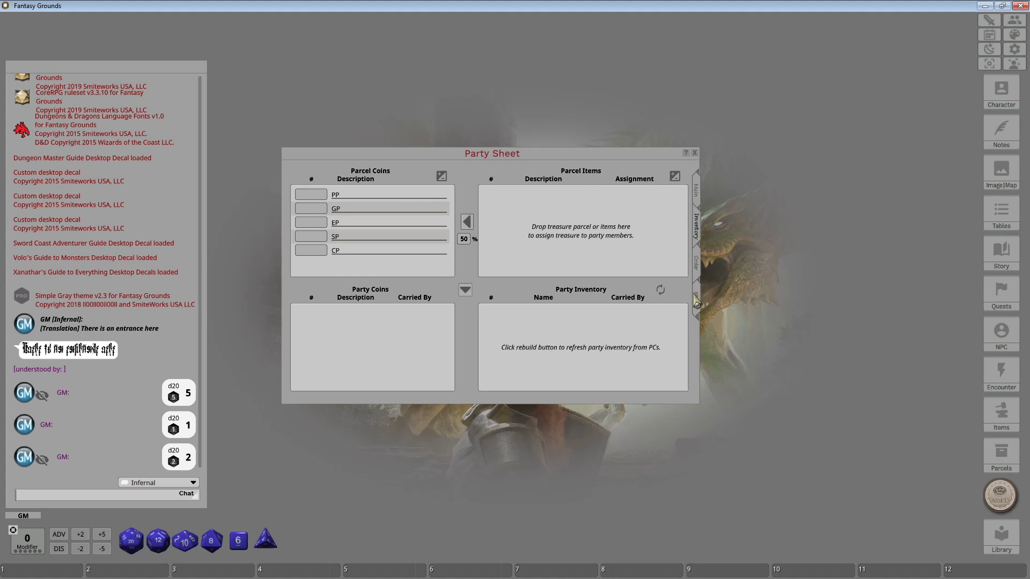
left_click(697, 191)
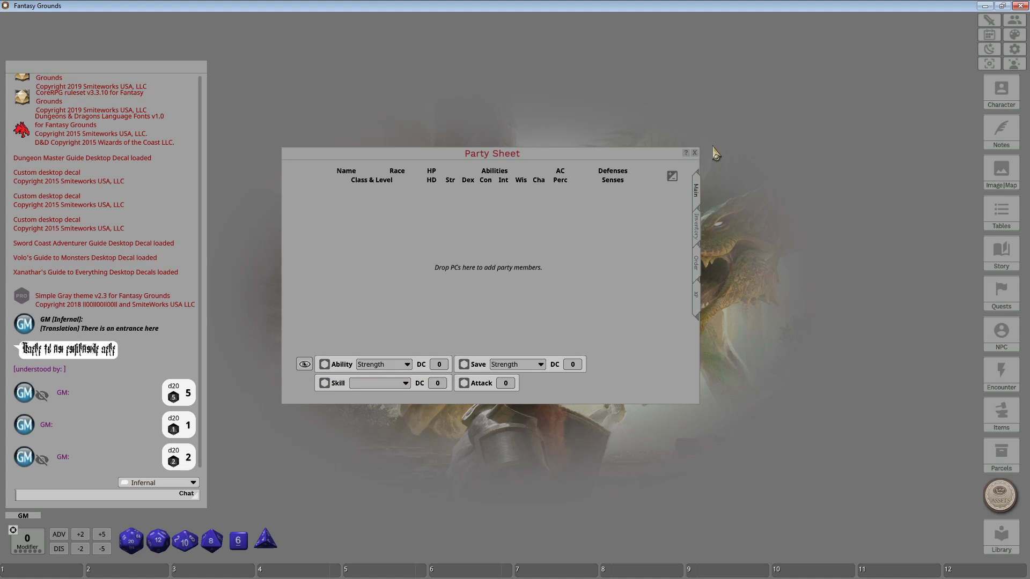
left_click(695, 295)
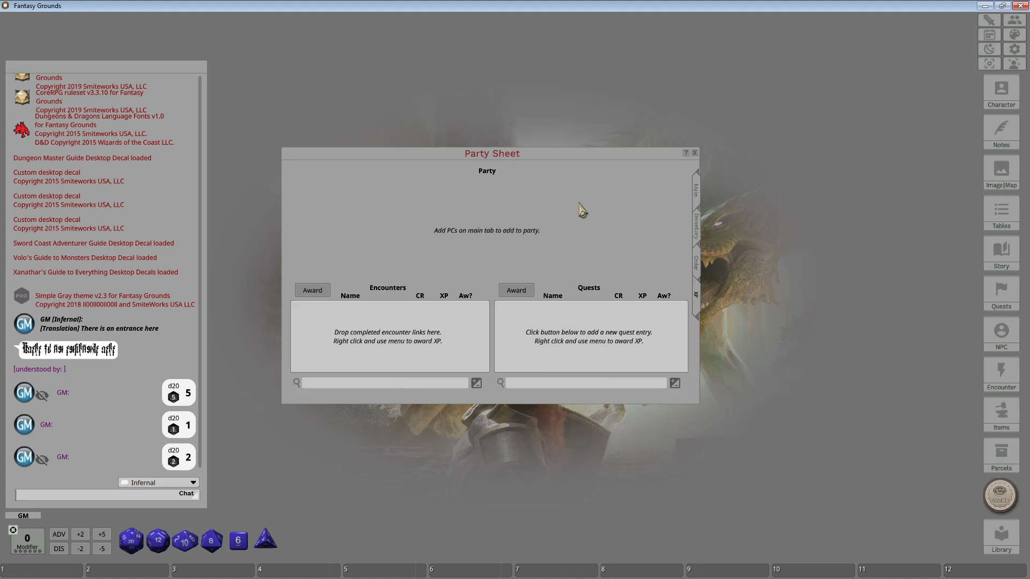